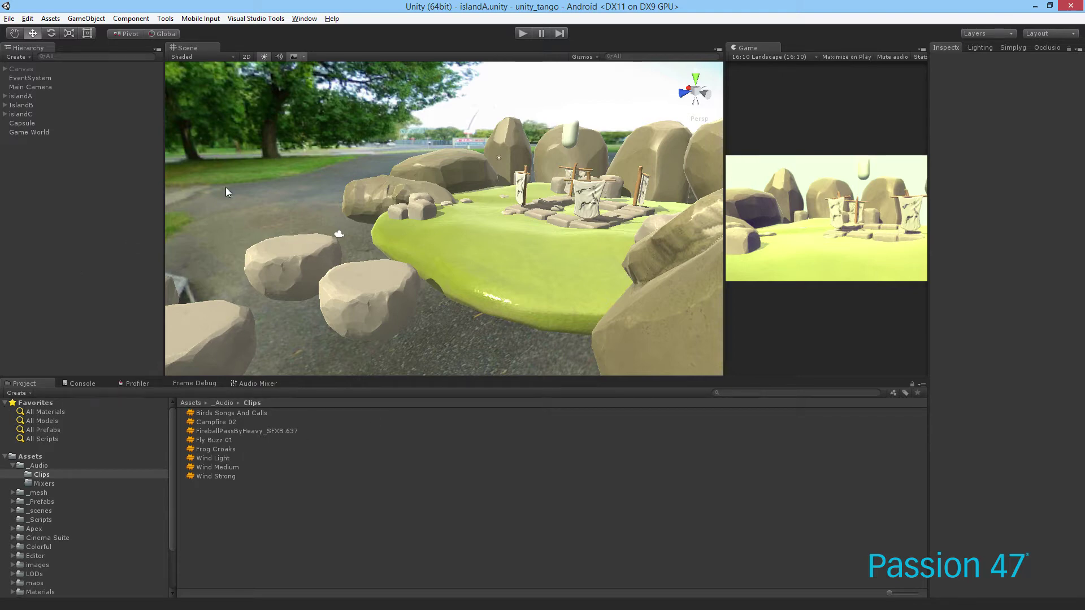
Fly closer to the island and end with the Main Camera selected, showing its Audio Listener.
{"action": "right_click_drag", "start_coordinate": [322, 169], "coordinate": [368, 257]}
{"action": "left_click", "coordinate": [342, 252]}
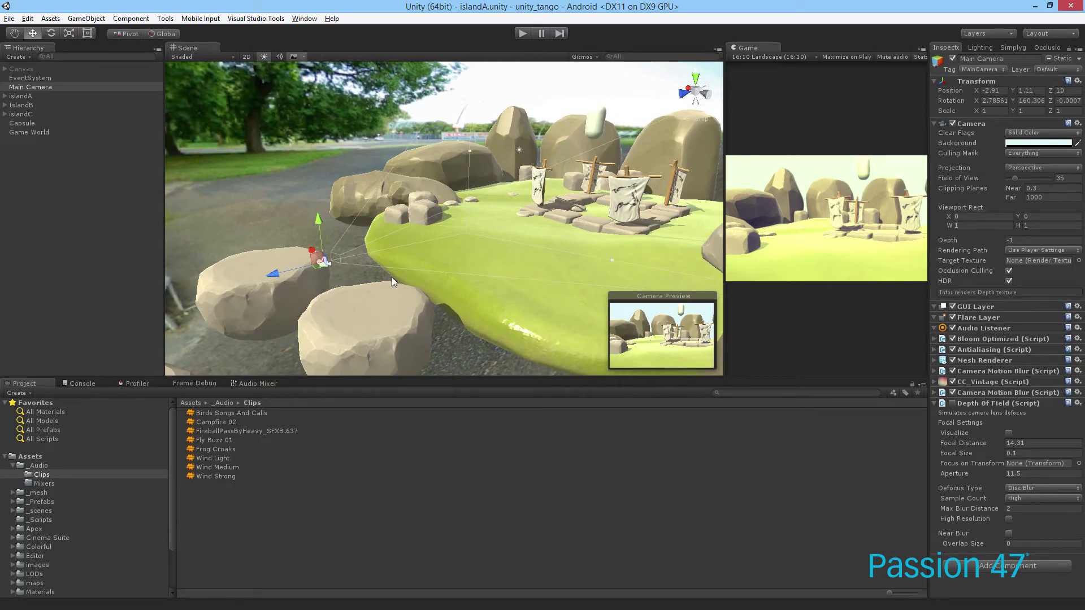
{"action": "left_click", "coordinate": [608, 113]}
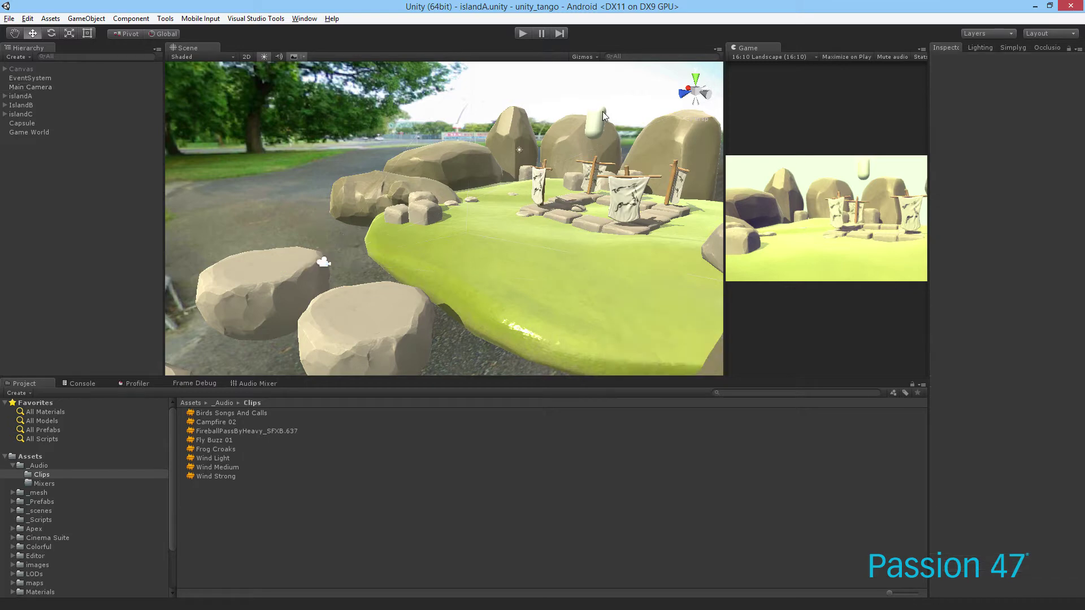
{"action": "left_click", "coordinate": [597, 120]}
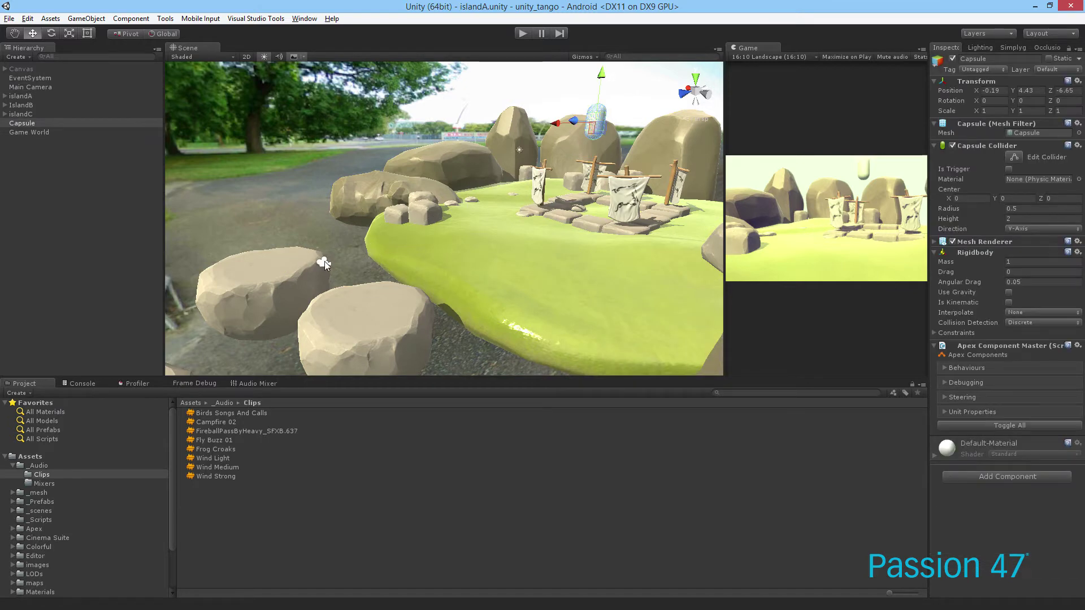
{"action": "left_click", "coordinate": [324, 261]}
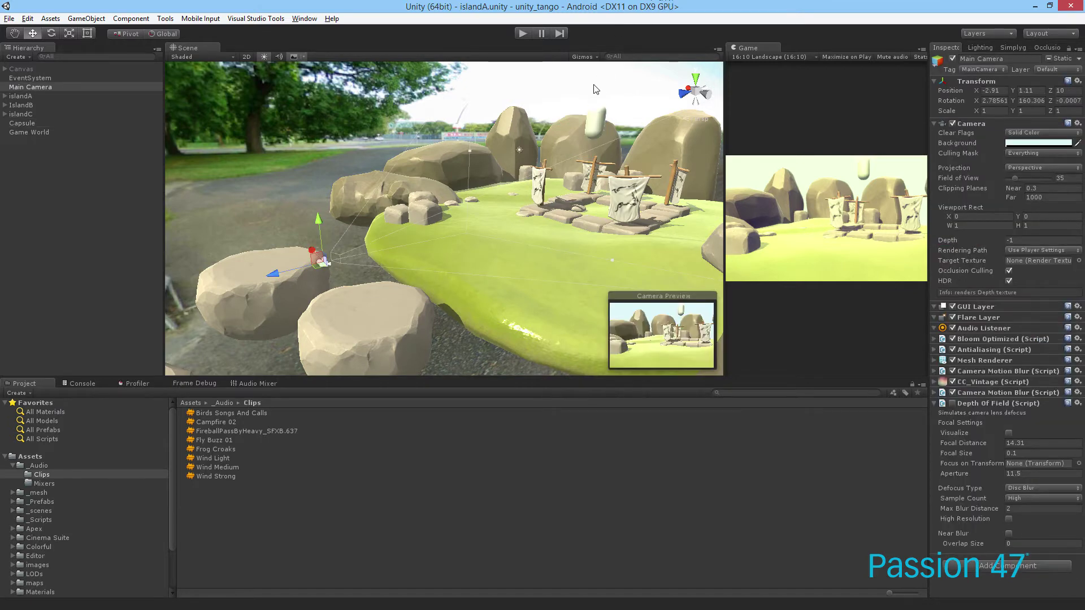
{"action": "left_click", "coordinate": [597, 116]}
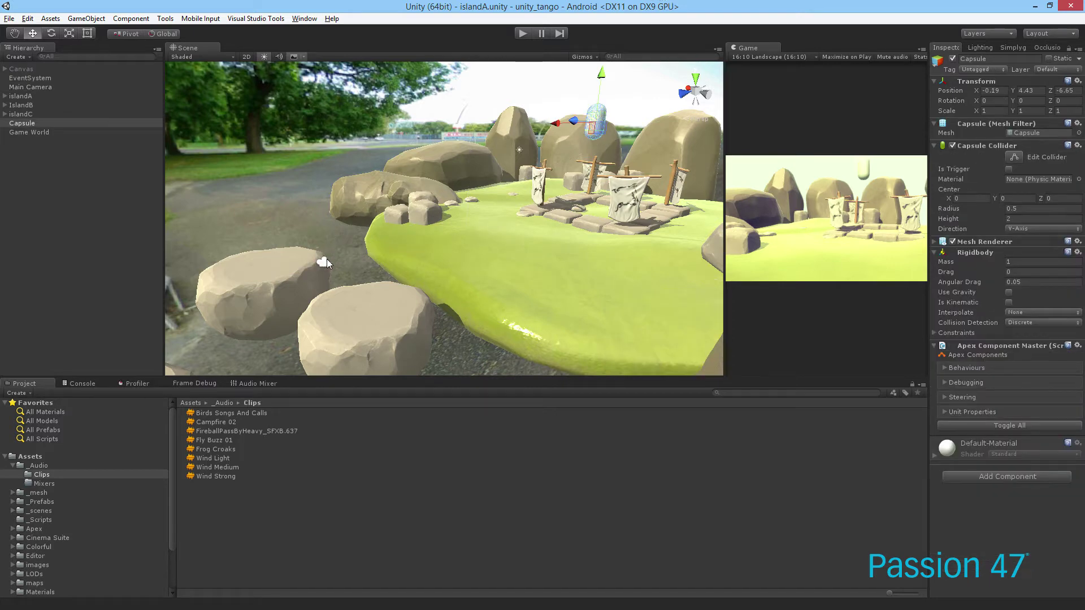
{"action": "left_click", "coordinate": [324, 262]}
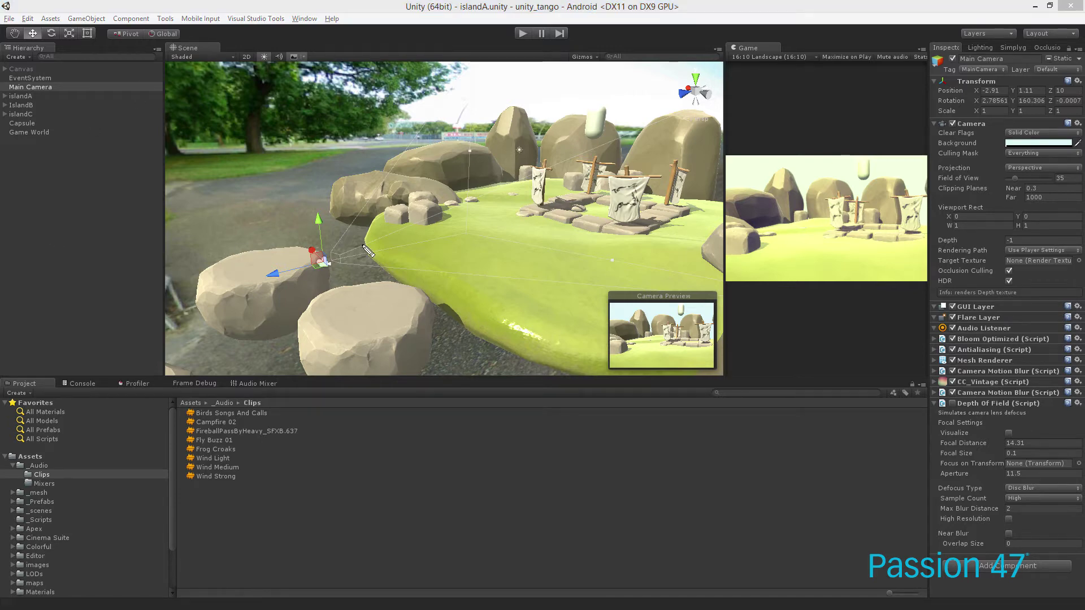
Circle the Main Camera gizmo with a cyan sun-shaped annotation with rays.
{"action": "mouse_move", "coordinate": [323, 225]}
{"action": "left_mouse_down"}
{"action": "mouse_move", "coordinate": [273, 280]}
{"action": "mouse_move", "coordinate": [364, 257]}
{"action": "mouse_move", "coordinate": [304, 218]}
{"action": "left_mouse_up"}
{"action": "mouse_move", "coordinate": [243, 231]}
{"action": "left_mouse_down"}
{"action": "mouse_move", "coordinate": [269, 255]}
{"action": "mouse_move", "coordinate": [244, 266]}
{"action": "left_mouse_up"}
{"action": "mouse_move", "coordinate": [276, 285]}
{"action": "left_mouse_down"}
{"action": "mouse_move", "coordinate": [264, 294]}
{"action": "mouse_move", "coordinate": [306, 325]}
{"action": "mouse_move", "coordinate": [348, 328]}
{"action": "left_mouse_up"}
{"action": "left_click_drag", "start_coordinate": [360, 291], "coordinate": [375, 295]}
{"action": "mouse_move", "coordinate": [360, 265]}
{"action": "left_mouse_down"}
{"action": "mouse_move", "coordinate": [376, 262]}
{"action": "mouse_move", "coordinate": [376, 251]}
{"action": "left_mouse_up"}
{"action": "mouse_move", "coordinate": [356, 232]}
{"action": "left_mouse_down"}
{"action": "mouse_move", "coordinate": [368, 224]}
{"action": "mouse_move", "coordinate": [325, 199]}
{"action": "left_mouse_up"}
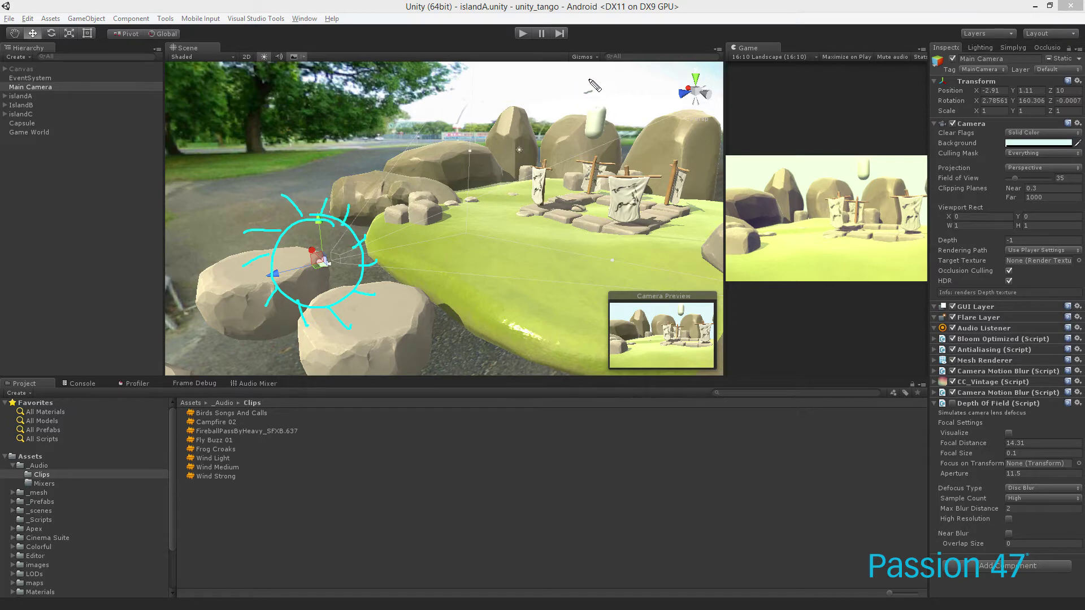
Sketch sound strokes from the trees and flags toward the camera.
{"action": "mouse_move", "coordinate": [201, 81]}
{"action": "left_mouse_down"}
{"action": "mouse_move", "coordinate": [224, 71]}
{"action": "mouse_move", "coordinate": [270, 155]}
{"action": "mouse_move", "coordinate": [302, 165]}
{"action": "mouse_move", "coordinate": [280, 154]}
{"action": "left_mouse_up"}
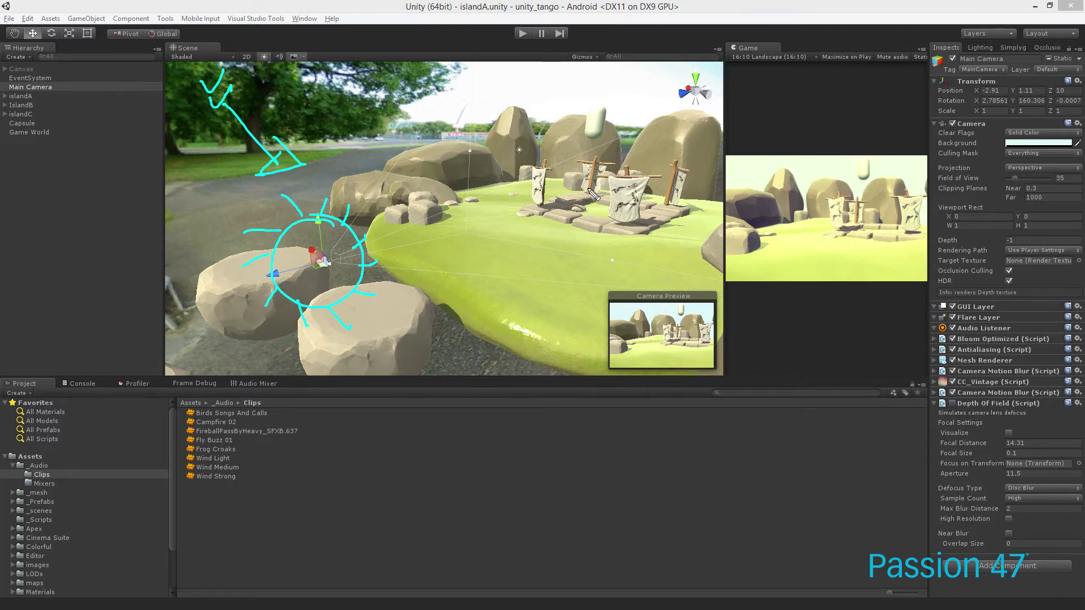
{"action": "mouse_move", "coordinate": [546, 147]}
{"action": "left_mouse_down"}
{"action": "mouse_move", "coordinate": [566, 170]}
{"action": "mouse_move", "coordinate": [405, 224]}
{"action": "mouse_move", "coordinate": [395, 217]}
{"action": "mouse_move", "coordinate": [406, 232]}
{"action": "mouse_move", "coordinate": [419, 223]}
{"action": "mouse_move", "coordinate": [401, 240]}
{"action": "mouse_move", "coordinate": [395, 216]}
{"action": "mouse_move", "coordinate": [391, 226]}
{"action": "mouse_move", "coordinate": [414, 234]}
{"action": "mouse_move", "coordinate": [399, 218]}
{"action": "left_mouse_up"}
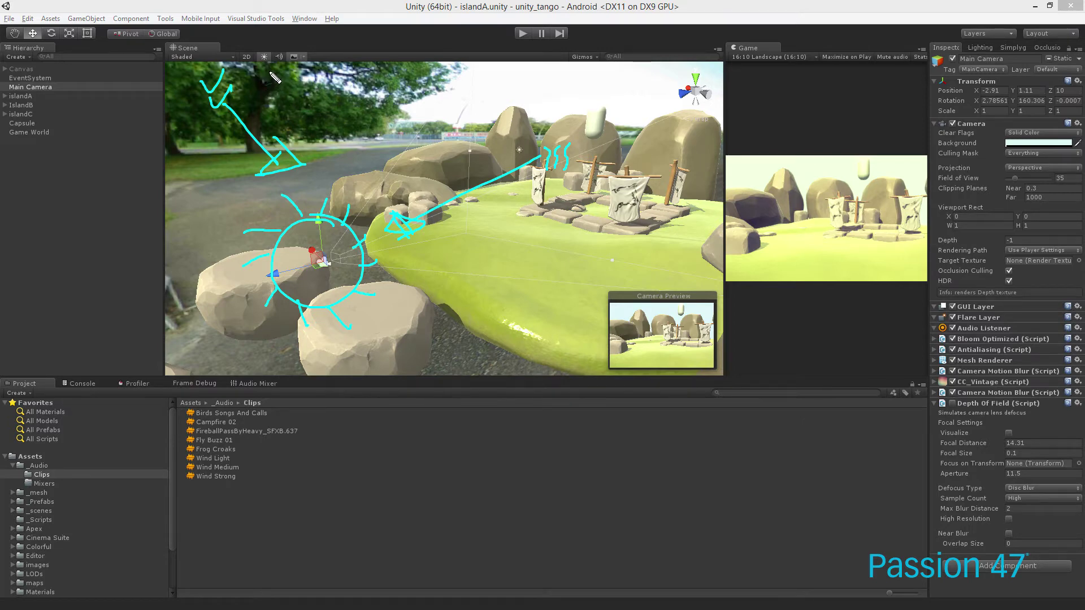
{"action": "left_click_drag", "start_coordinate": [280, 73], "coordinate": [430, 71]}
{"action": "mouse_move", "coordinate": [224, 99]}
{"action": "left_mouse_down"}
{"action": "mouse_move", "coordinate": [417, 108]}
{"action": "mouse_move", "coordinate": [428, 87]}
{"action": "left_mouse_up"}
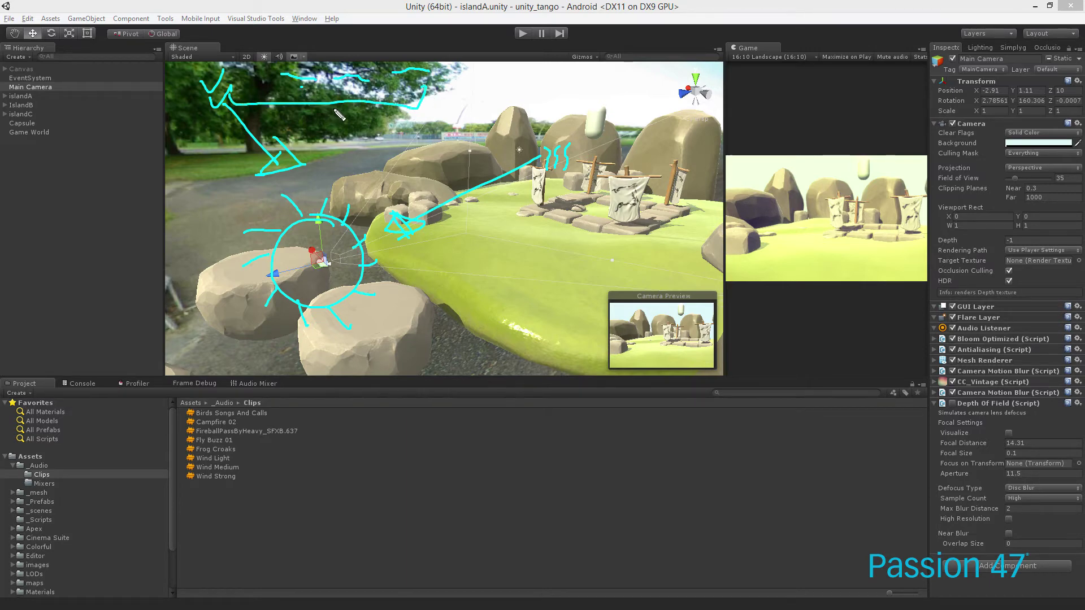
{"action": "mouse_move", "coordinate": [343, 105]}
{"action": "left_mouse_down"}
{"action": "mouse_move", "coordinate": [337, 199]}
{"action": "mouse_move", "coordinate": [327, 184]}
{"action": "mouse_move", "coordinate": [359, 191]}
{"action": "mouse_move", "coordinate": [324, 184]}
{"action": "mouse_move", "coordinate": [361, 184]}
{"action": "left_mouse_up"}
Draw magenta boxes around the capsule and central flag, linking them toward the camera.
{"action": "mouse_move", "coordinate": [609, 122]}
{"action": "left_mouse_down"}
{"action": "mouse_move", "coordinate": [667, 110]}
{"action": "mouse_move", "coordinate": [636, 127]}
{"action": "left_mouse_up"}
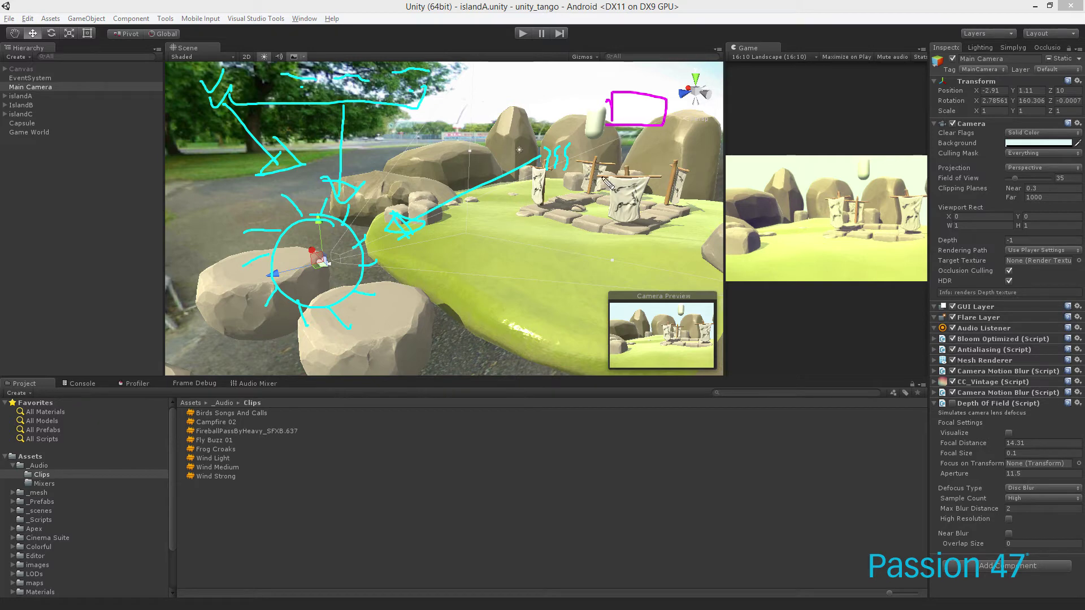
{"action": "left_click_drag", "start_coordinate": [598, 181], "coordinate": [636, 122]}
{"action": "mouse_move", "coordinate": [574, 179]}
{"action": "left_mouse_down"}
{"action": "mouse_move", "coordinate": [619, 221]}
{"action": "mouse_move", "coordinate": [508, 266]}
{"action": "mouse_move", "coordinate": [540, 267]}
{"action": "mouse_move", "coordinate": [548, 301]}
{"action": "mouse_move", "coordinate": [507, 297]}
{"action": "mouse_move", "coordinate": [496, 343]}
{"action": "mouse_move", "coordinate": [393, 142]}
{"action": "mouse_move", "coordinate": [372, 140]}
{"action": "mouse_move", "coordinate": [410, 123]}
{"action": "mouse_move", "coordinate": [377, 123]}
{"action": "mouse_move", "coordinate": [370, 168]}
{"action": "mouse_move", "coordinate": [433, 120]}
{"action": "mouse_move", "coordinate": [362, 137]}
{"action": "mouse_move", "coordinate": [344, 213]}
{"action": "mouse_move", "coordinate": [337, 203]}
{"action": "mouse_move", "coordinate": [370, 198]}
{"action": "left_mouse_up"}
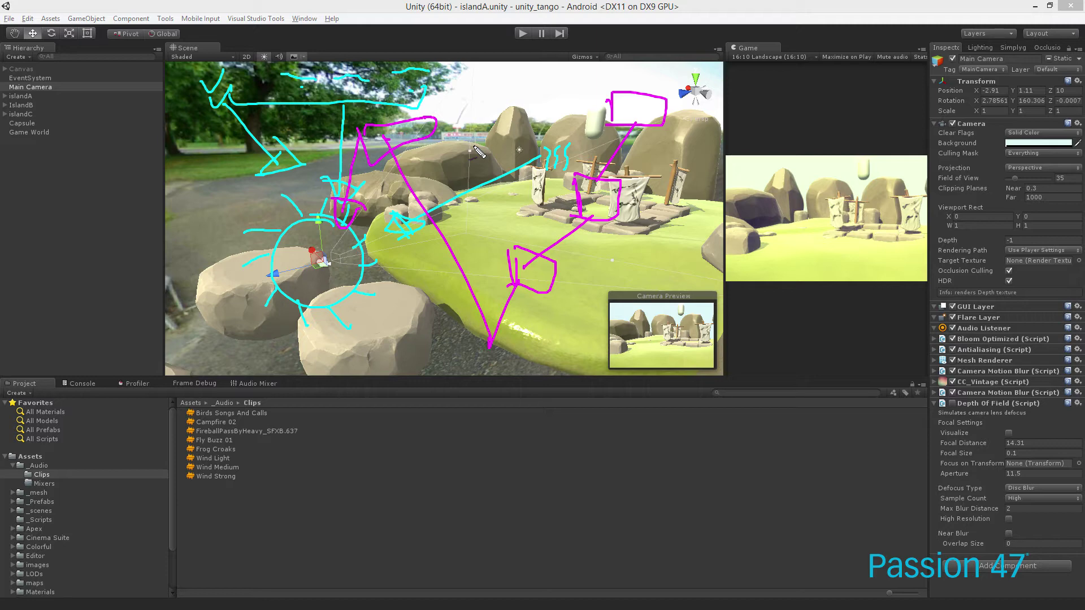
Clear the annotations, add the Birds Songs And Calls and Wind Light clips to the scene, and play.
{"action": "key", "text": "Escape"}
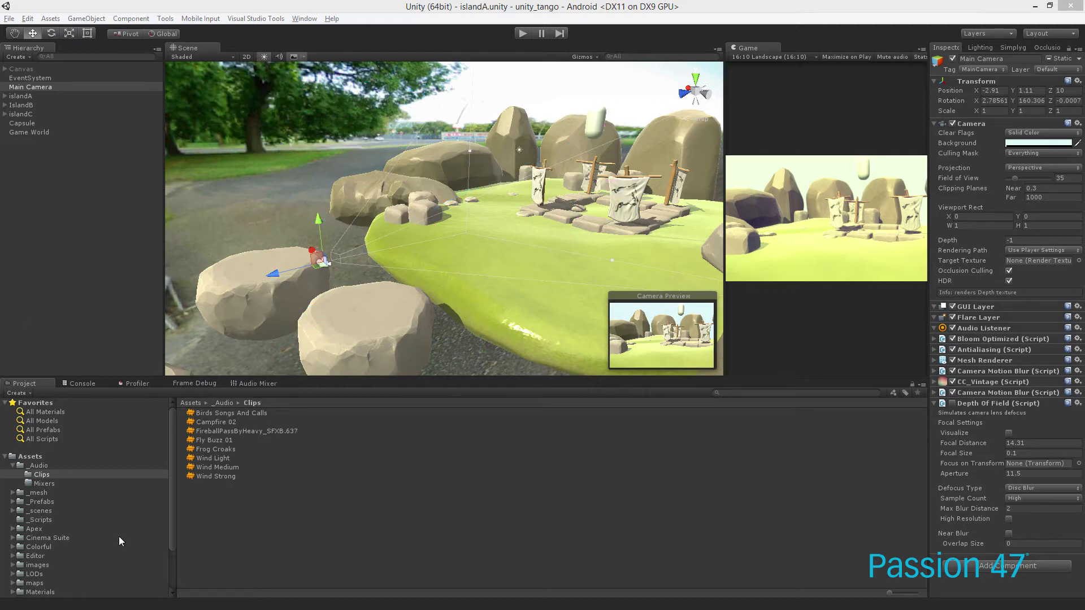
{"action": "left_click", "coordinate": [237, 414]}
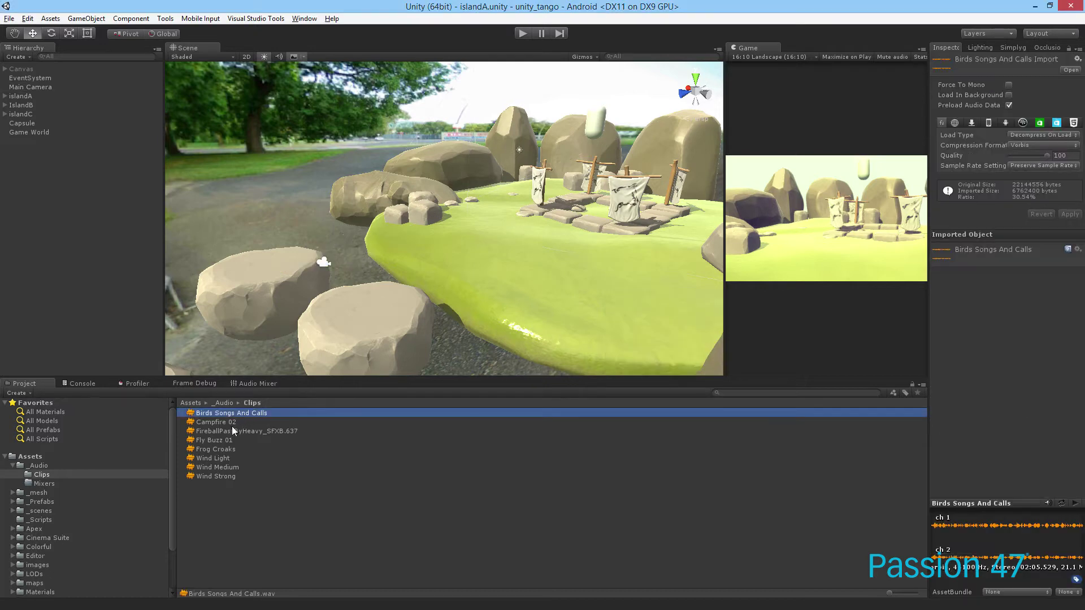
{"action": "left_click_drag", "start_coordinate": [220, 412], "coordinate": [106, 341]}
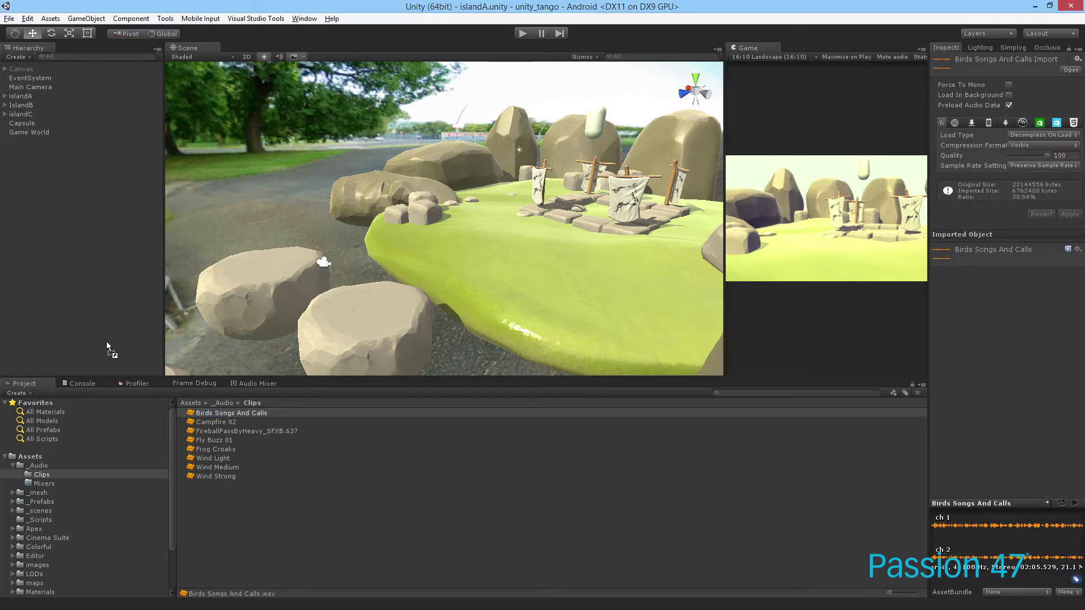
{"action": "left_click", "coordinate": [220, 450]}
{"action": "left_click_drag", "start_coordinate": [219, 458], "coordinate": [90, 310]}
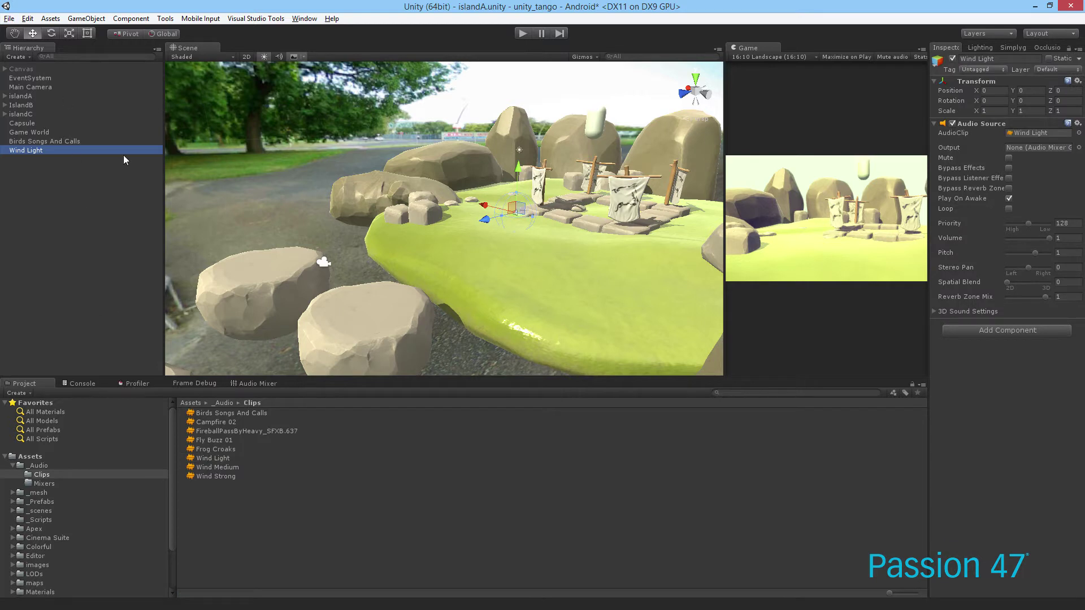
{"action": "left_click", "coordinate": [522, 34]}
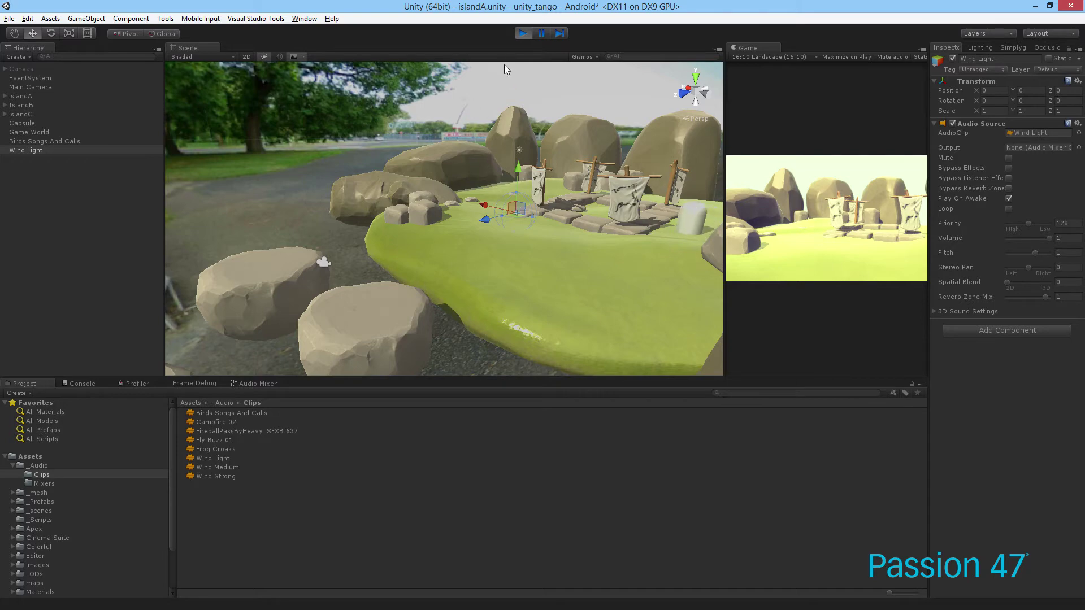
Stop play and check the Birds Songs And Calls Output options and the Audio Mixer panel.
{"action": "left_click", "coordinate": [522, 33]}
{"action": "left_click", "coordinate": [105, 142]}
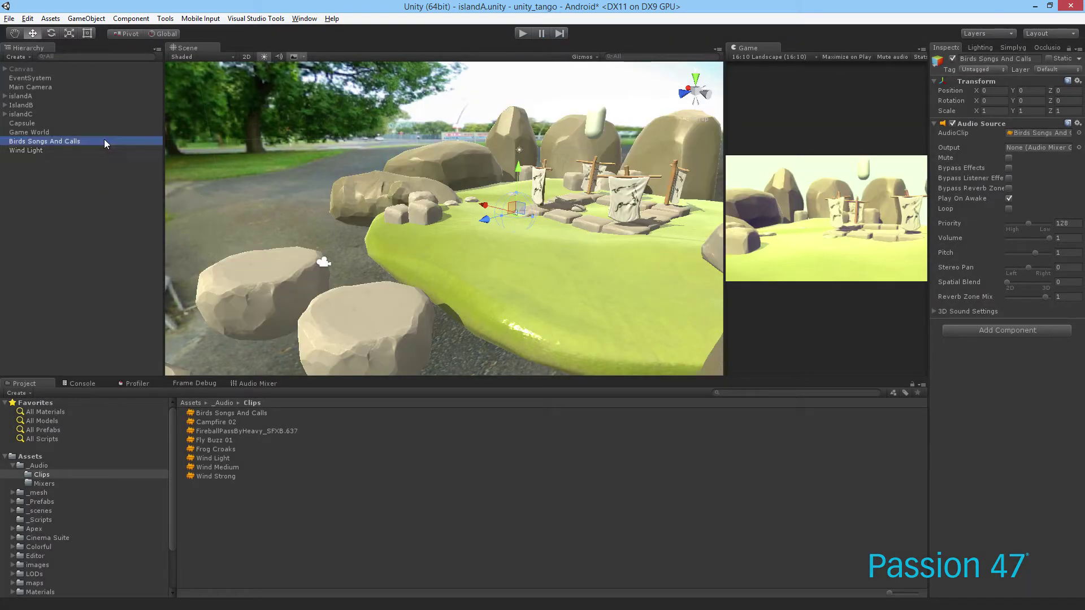
{"action": "left_click", "coordinate": [1077, 147]}
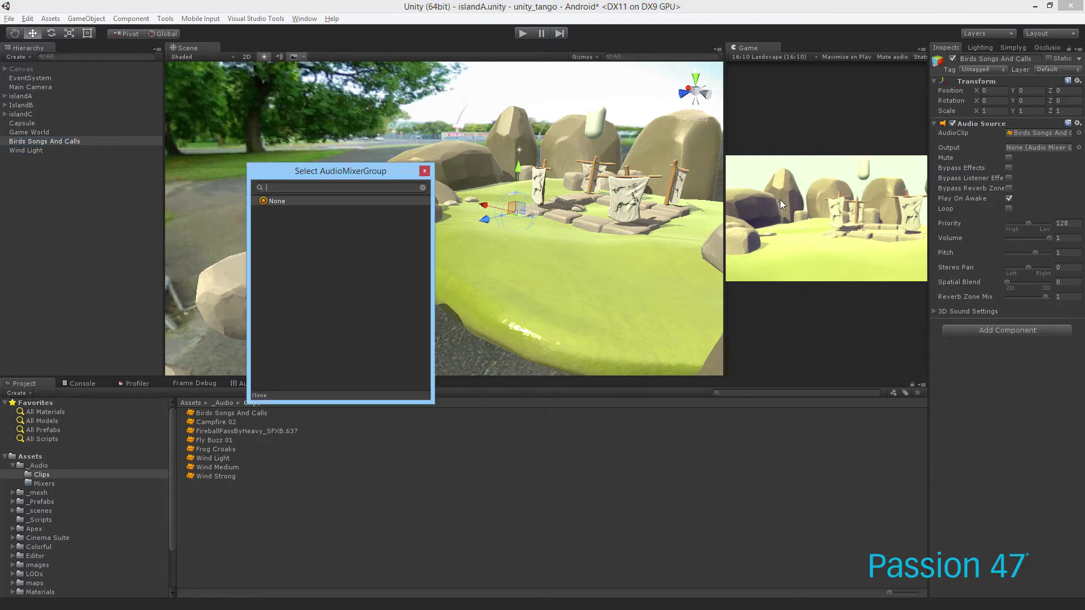
{"action": "left_click", "coordinate": [424, 171]}
{"action": "left_click", "coordinate": [255, 384]}
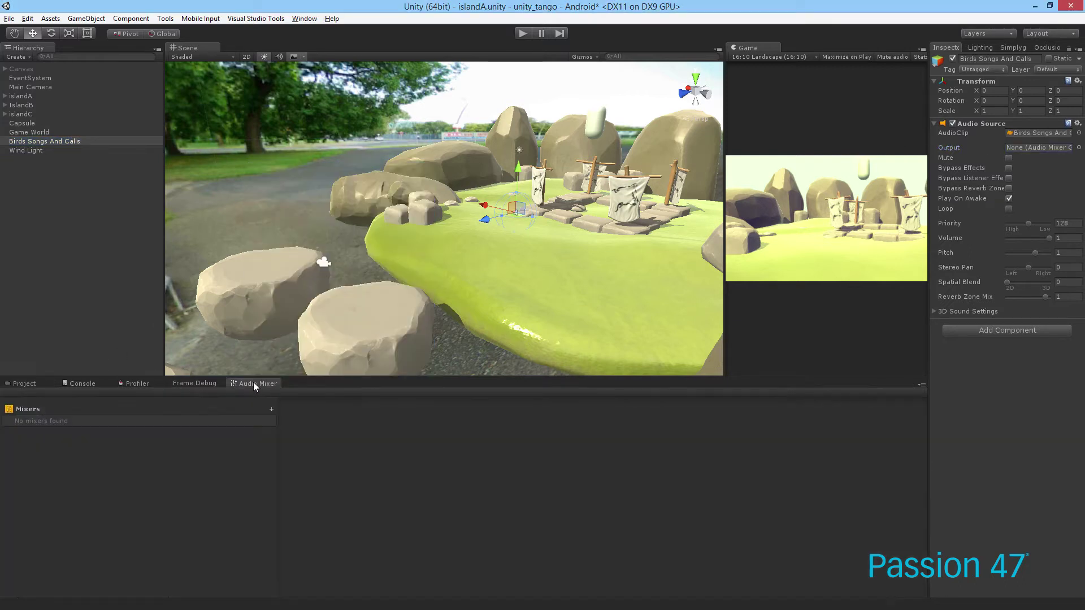
{"action": "left_click", "coordinate": [27, 383]}
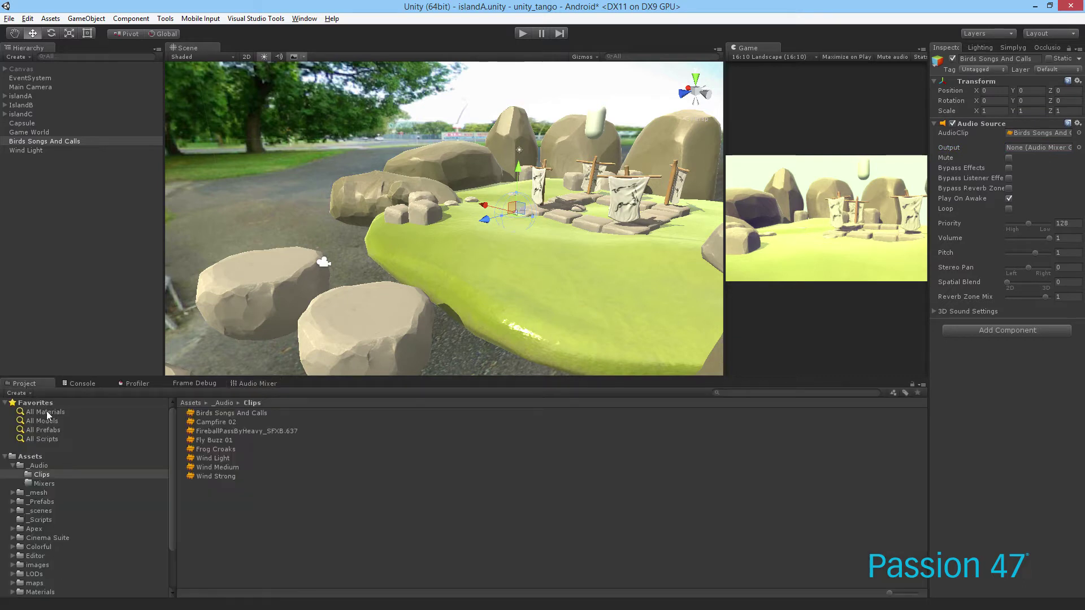
In the Mixers folder, create an Audio Mixer named Level1 and duplicate it as Level2.
{"action": "left_click", "coordinate": [68, 484]}
{"action": "right_click", "coordinate": [238, 446]}
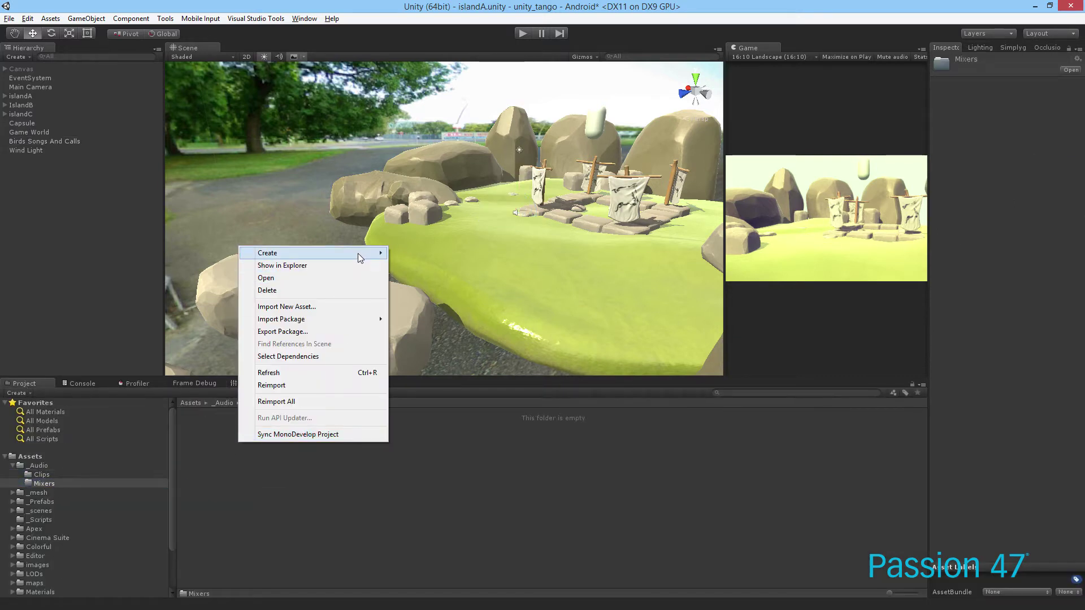
{"action": "mouse_move", "coordinate": [367, 252]}
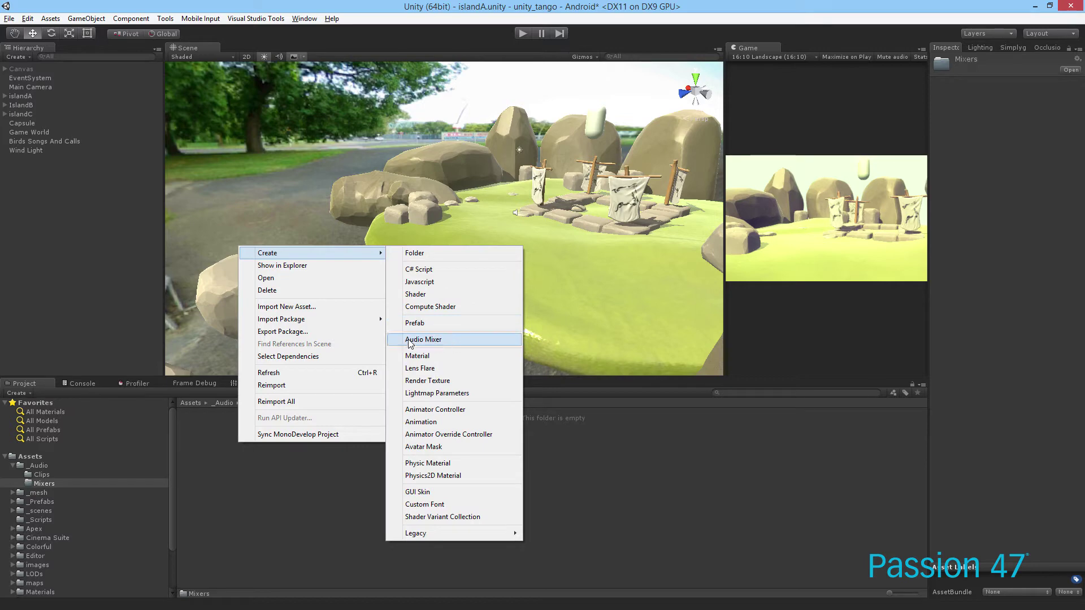
{"action": "left_click", "coordinate": [449, 340]}
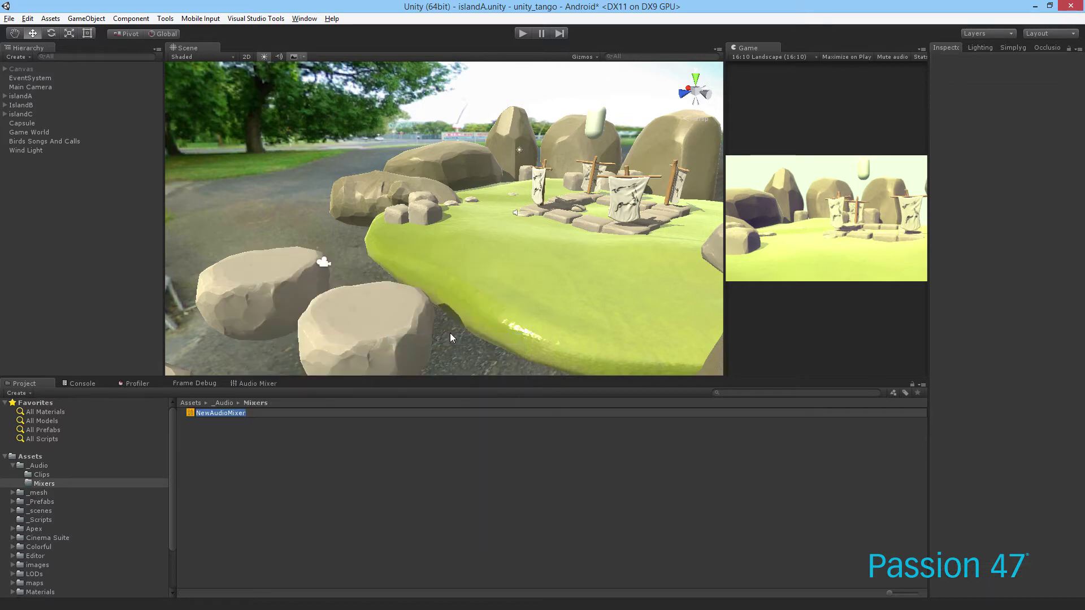
{"action": "type", "text": "Level1"}
{"action": "key", "text": "Return"}
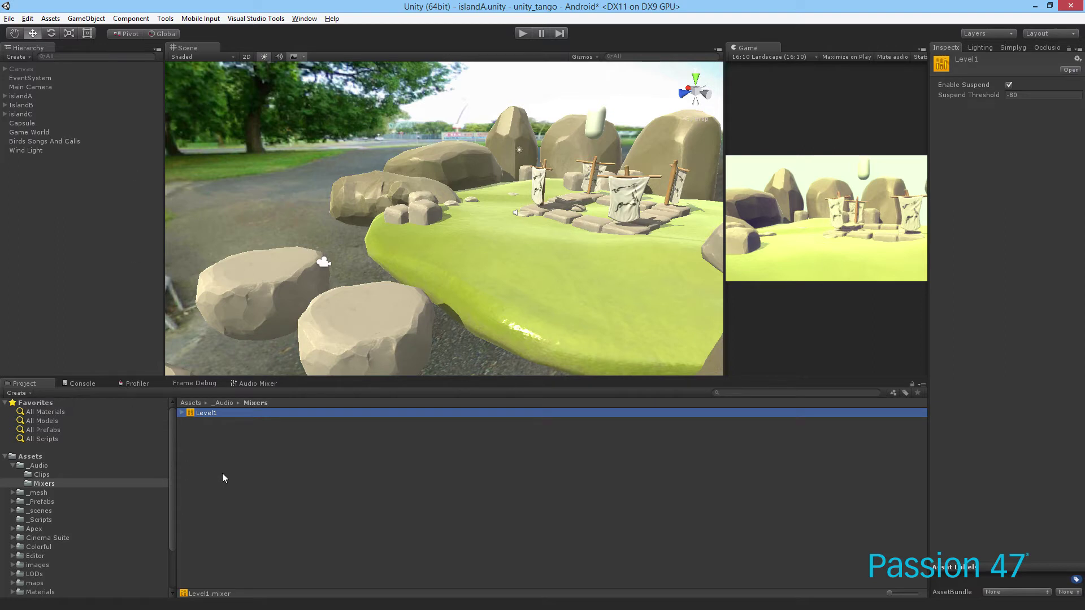
{"action": "key", "text": "ctrl+d"}
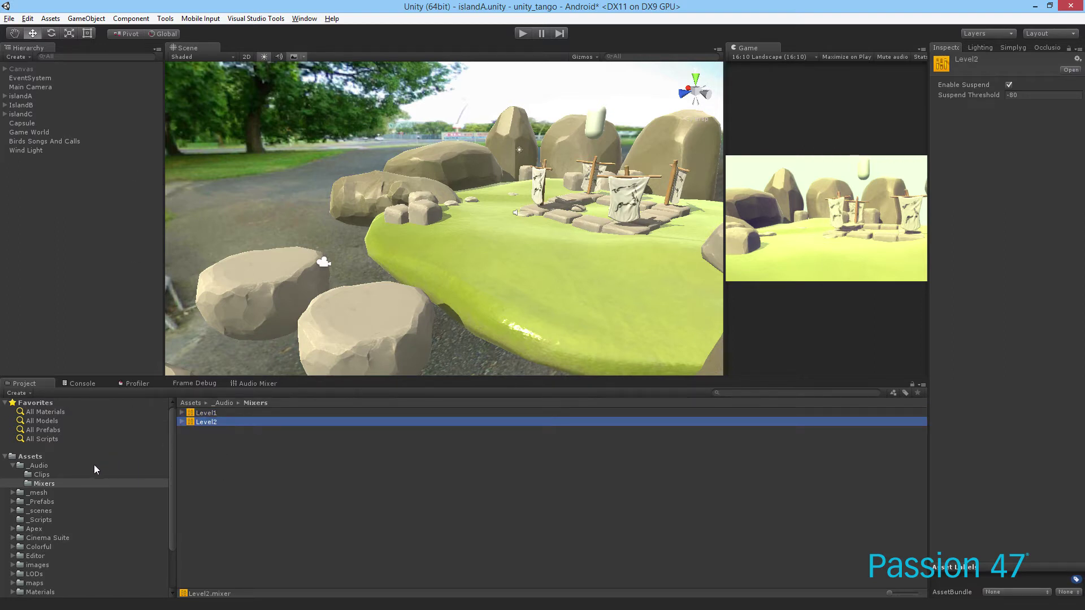
Select Birds Songs And Calls and Wind Light together and set their Output to Level1 > Master.
{"action": "left_click", "coordinate": [249, 383]}
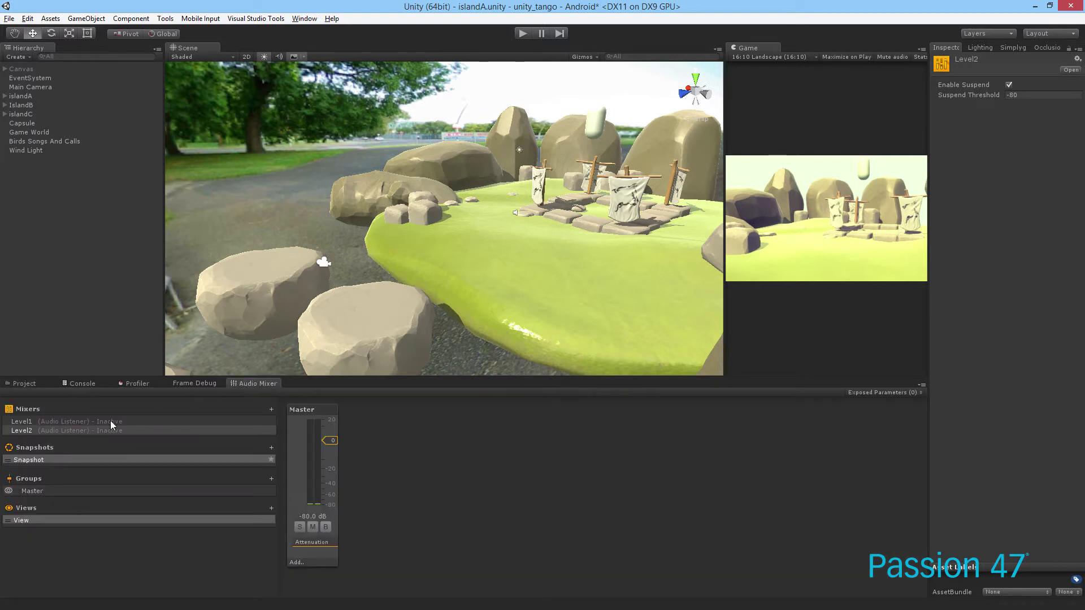
{"action": "left_click", "coordinate": [114, 431]}
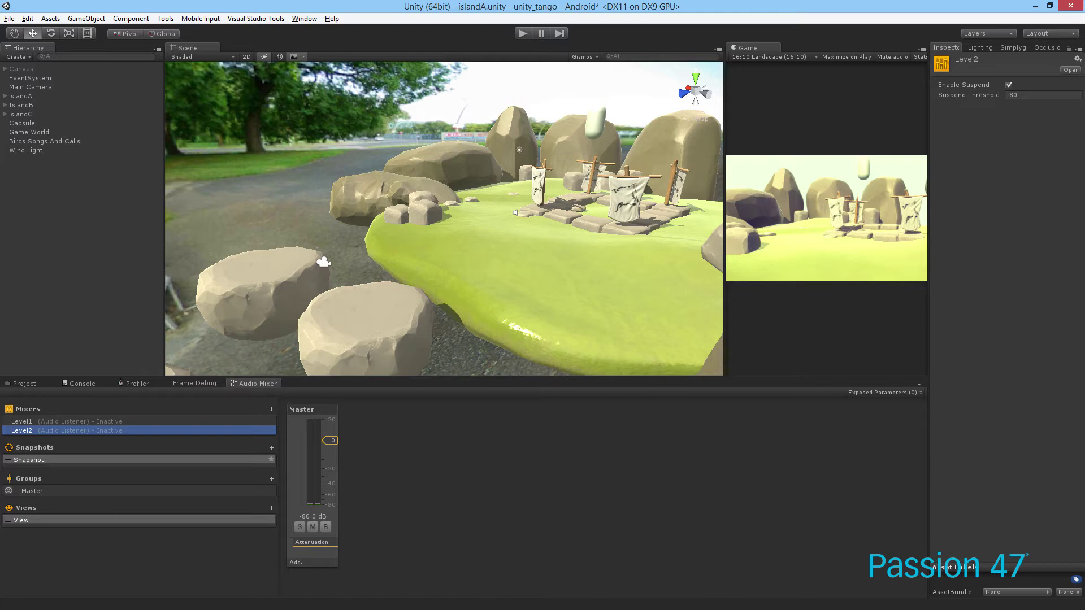
{"action": "left_click", "coordinate": [87, 150]}
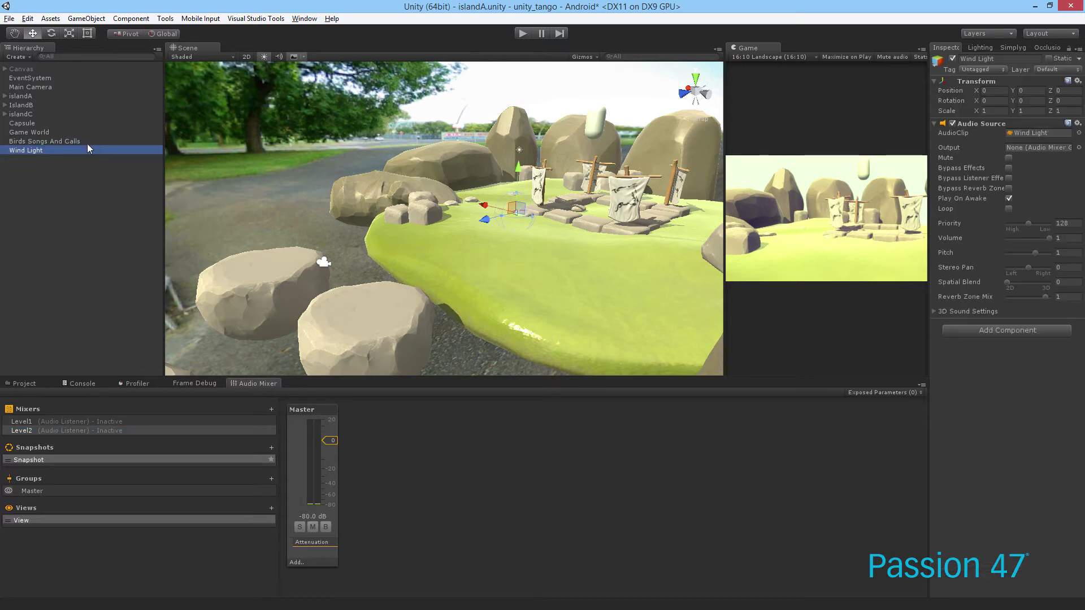
{"action": "left_click", "coordinate": [96, 144]}
{"action": "left_click", "coordinate": [94, 150], "text": "ctrl"}
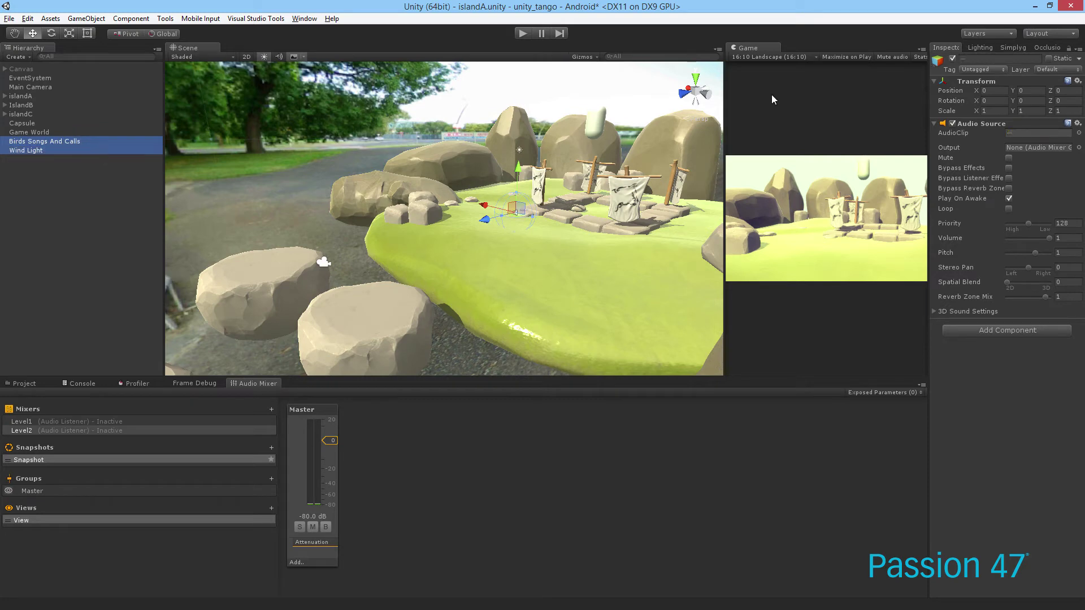
{"action": "left_click", "coordinate": [1079, 148]}
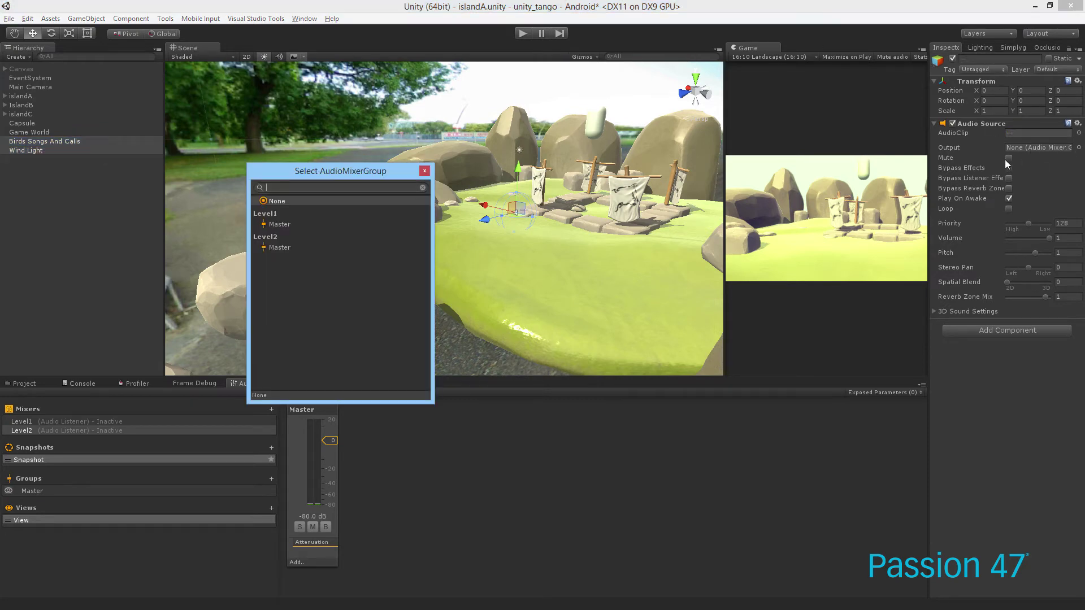
{"action": "left_click", "coordinate": [287, 225]}
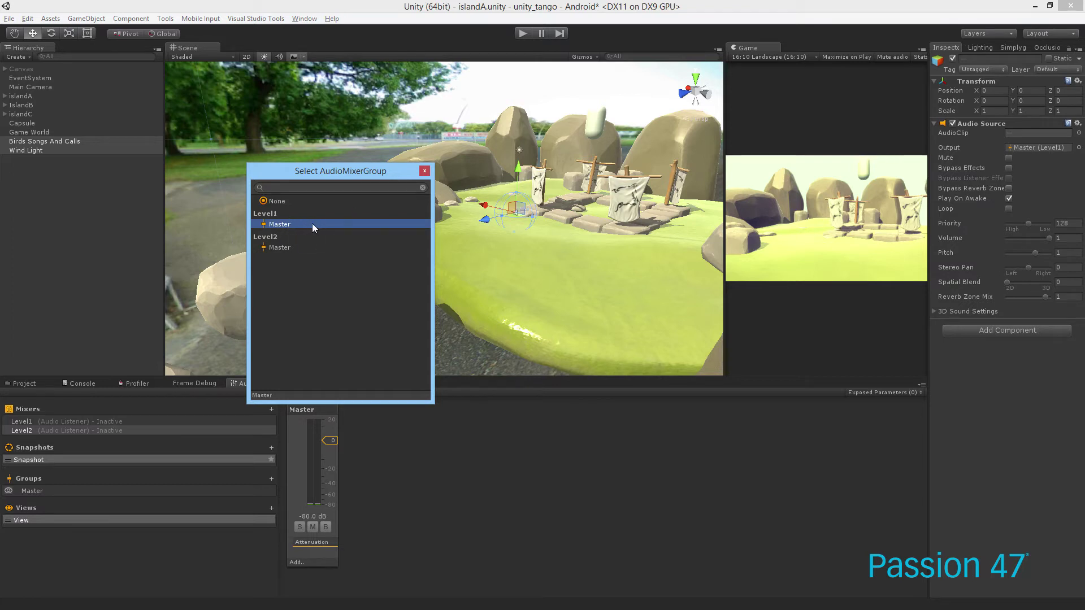
{"action": "left_click", "coordinate": [424, 171]}
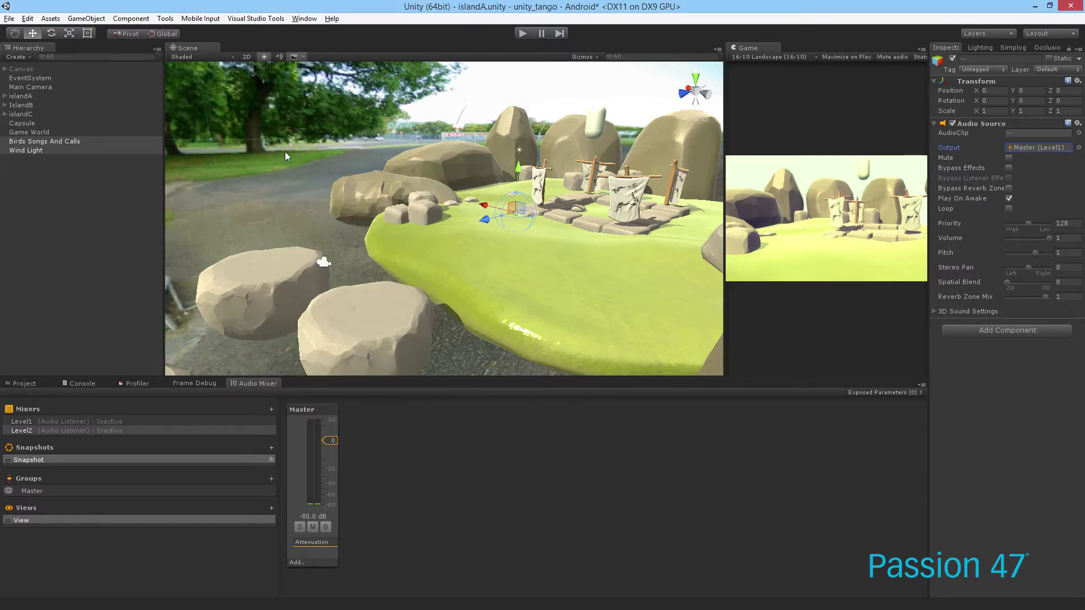
Start play, enable Edit in Play Mode, and lower Level2's Master to about -34 dB.
{"action": "left_click", "coordinate": [523, 34]}
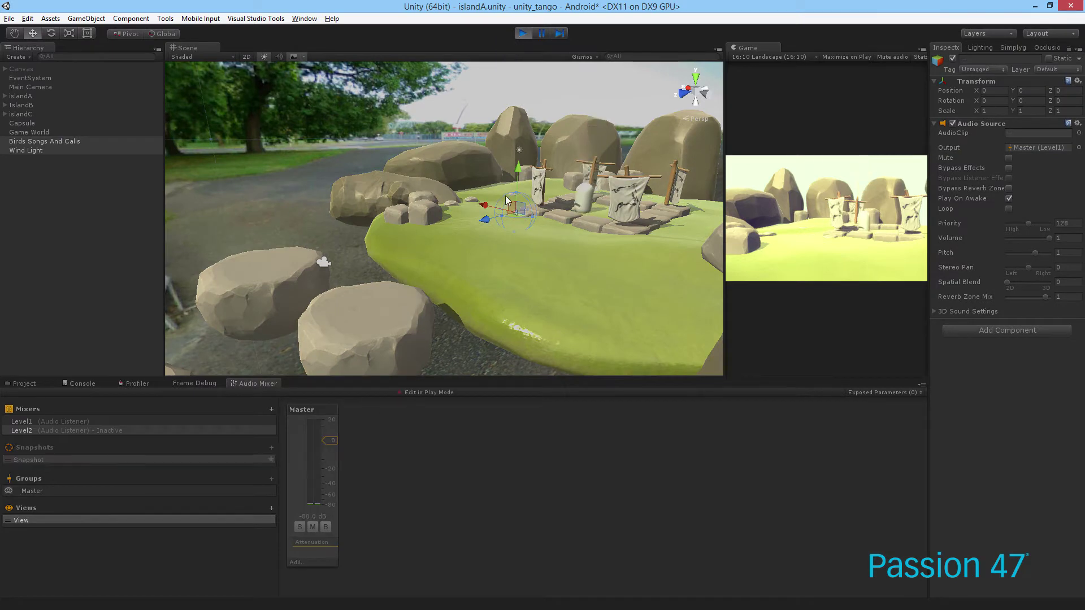
{"action": "left_click", "coordinate": [85, 149]}
{"action": "left_click", "coordinate": [116, 421]}
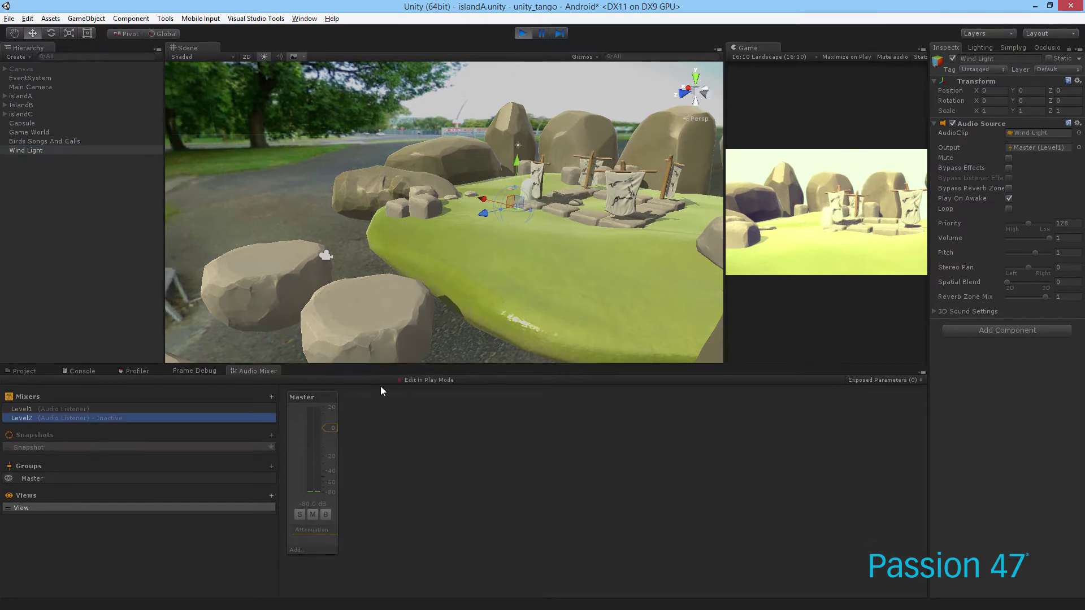
{"action": "left_click", "coordinate": [419, 379]}
{"action": "left_click_drag", "start_coordinate": [326, 427], "coordinate": [214, 416]}
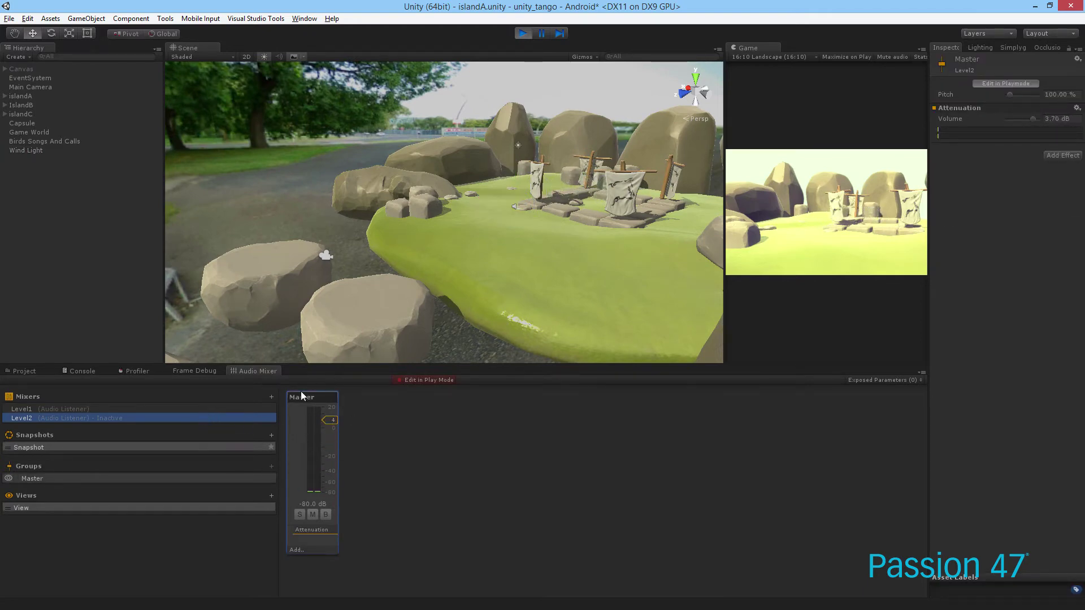
Raise Level1's Master to 10.44 dB, then disable Edit in Play Mode and stop play.
{"action": "left_click", "coordinate": [269, 409]}
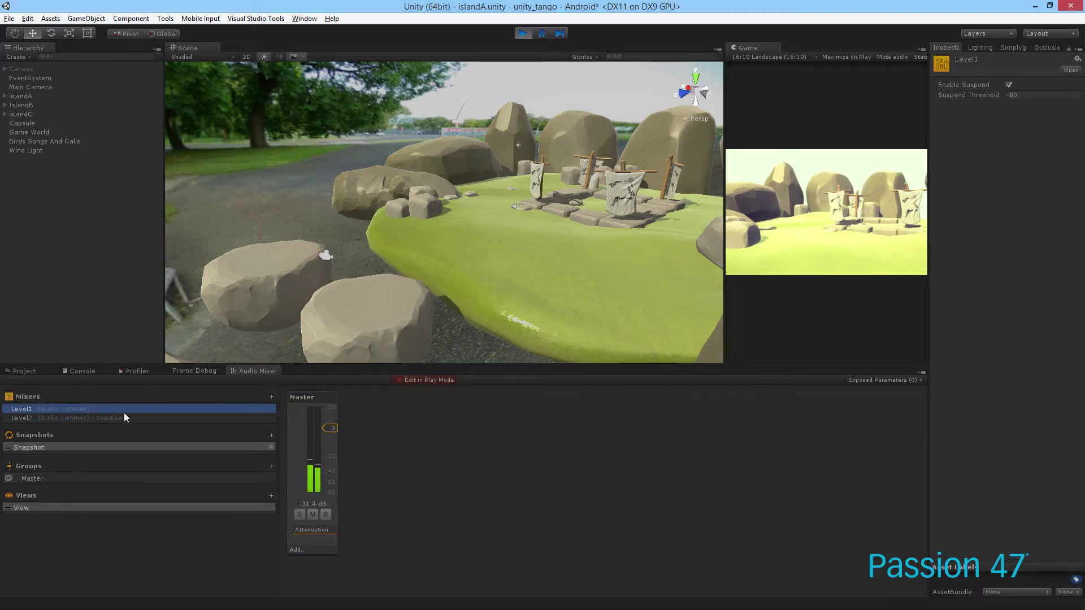
{"action": "left_click_drag", "start_coordinate": [337, 441], "coordinate": [323, 421]}
{"action": "left_click", "coordinate": [426, 380]}
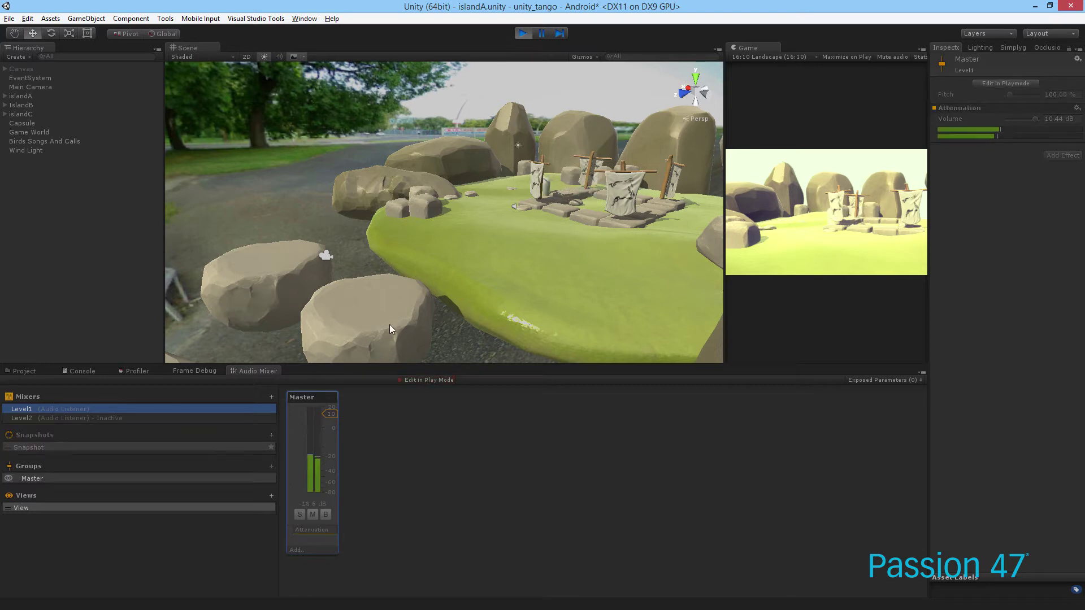
{"action": "left_click", "coordinate": [523, 33]}
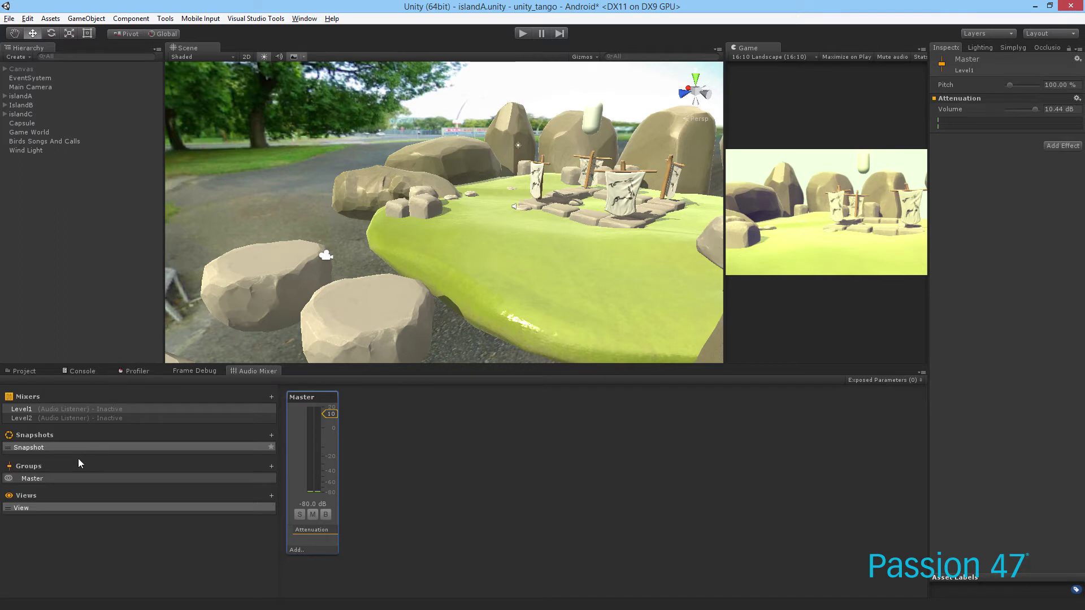
Add a child group under Level1's Master and name it bgSounds.
{"action": "left_click", "coordinate": [75, 478]}
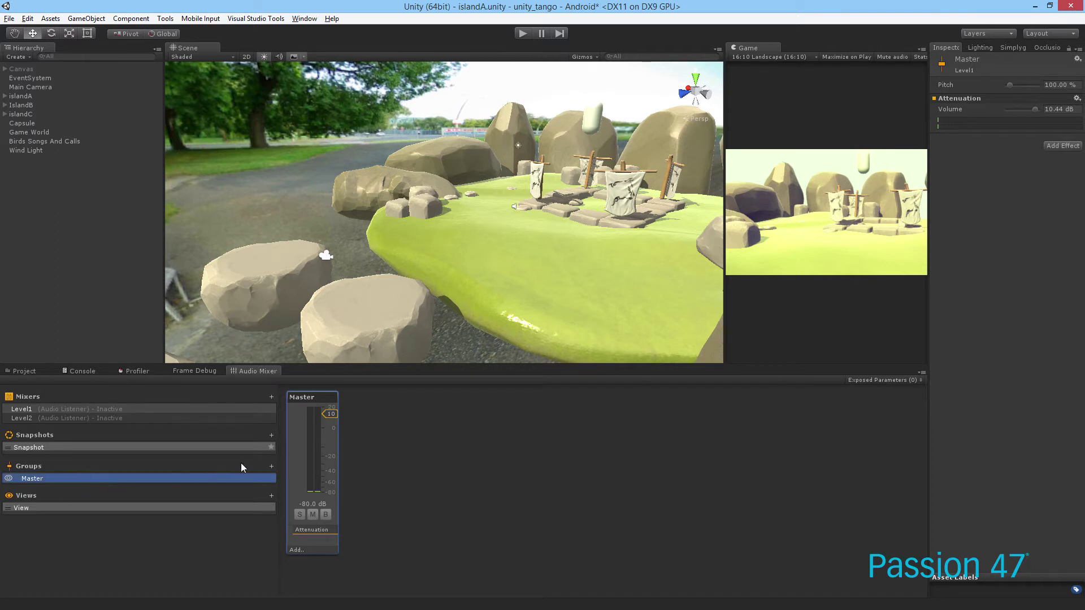
{"action": "left_click", "coordinate": [271, 466]}
{"action": "mouse_move", "coordinate": [49, 430]}
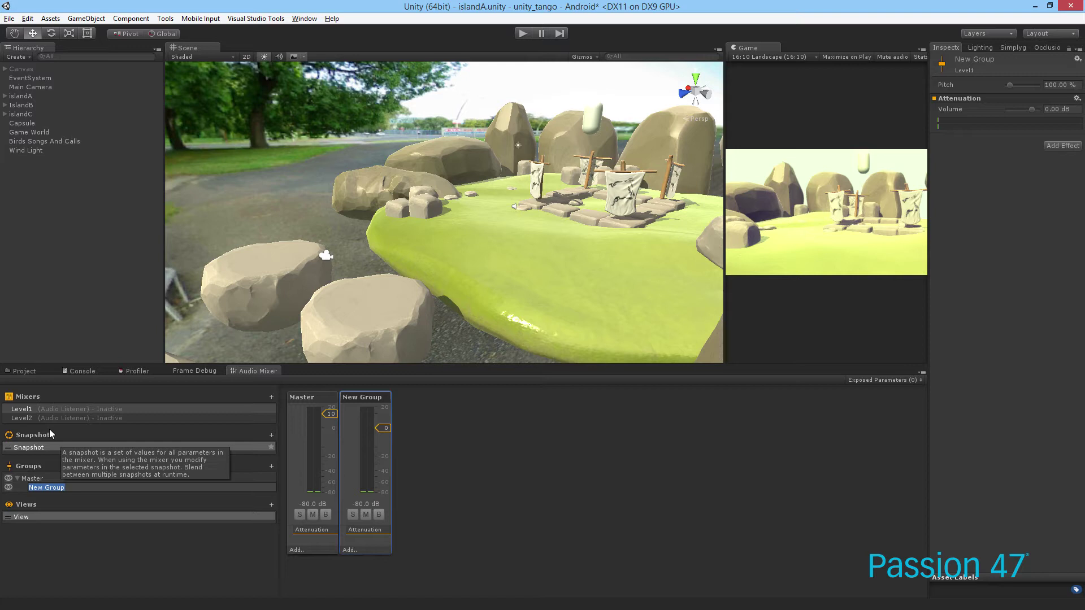
{"action": "type", "text": "bgSounds"}
{"action": "key", "text": "Return"}
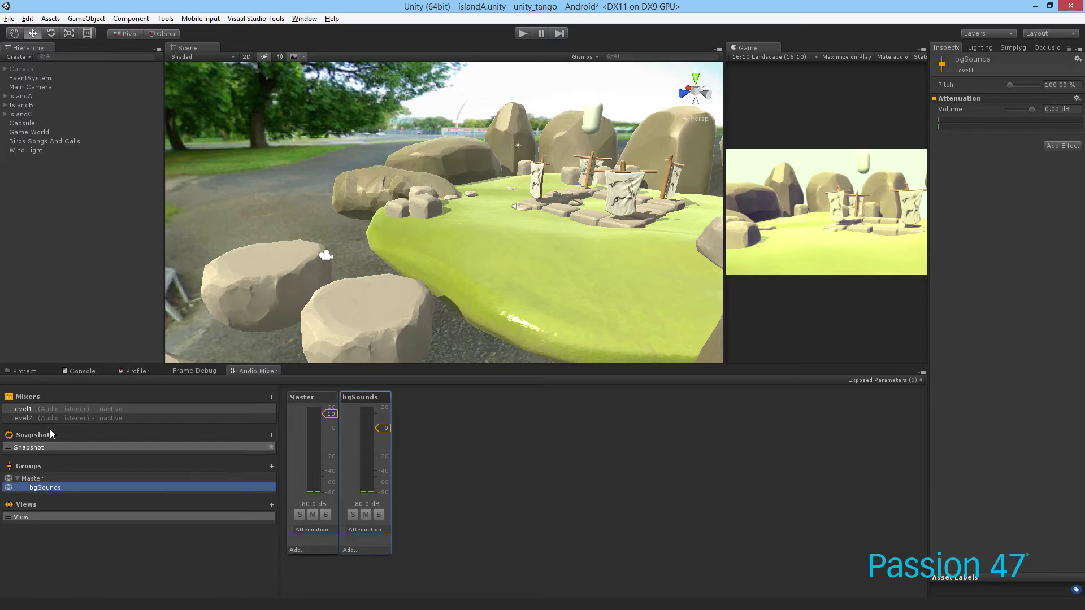
Set the Birds Songs And Calls Output to Level1/Master/bgSounds.
{"action": "left_click", "coordinate": [53, 143]}
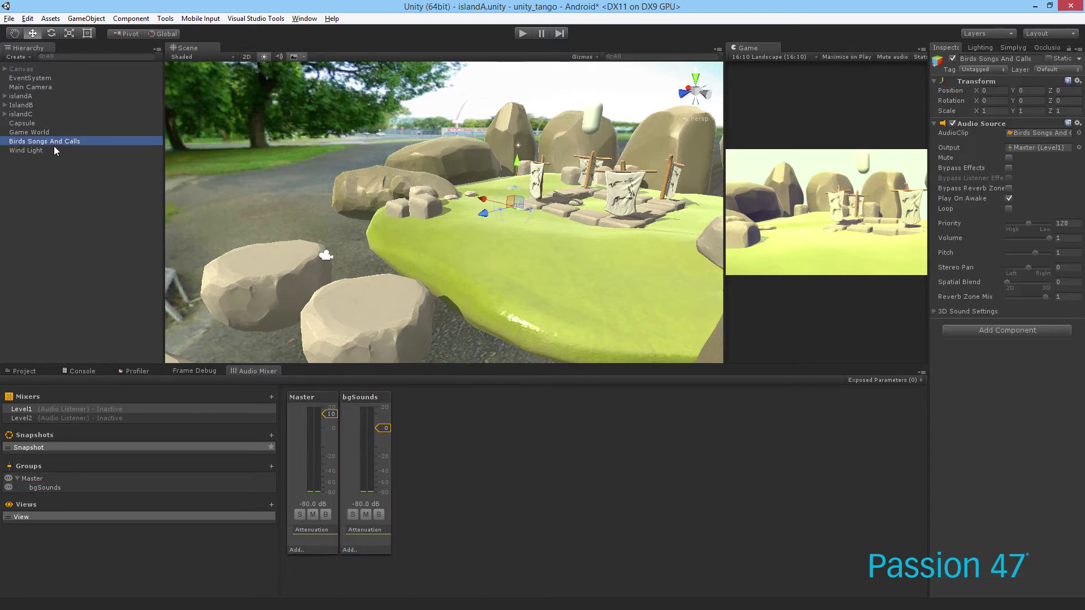
{"action": "left_click", "coordinate": [1079, 148]}
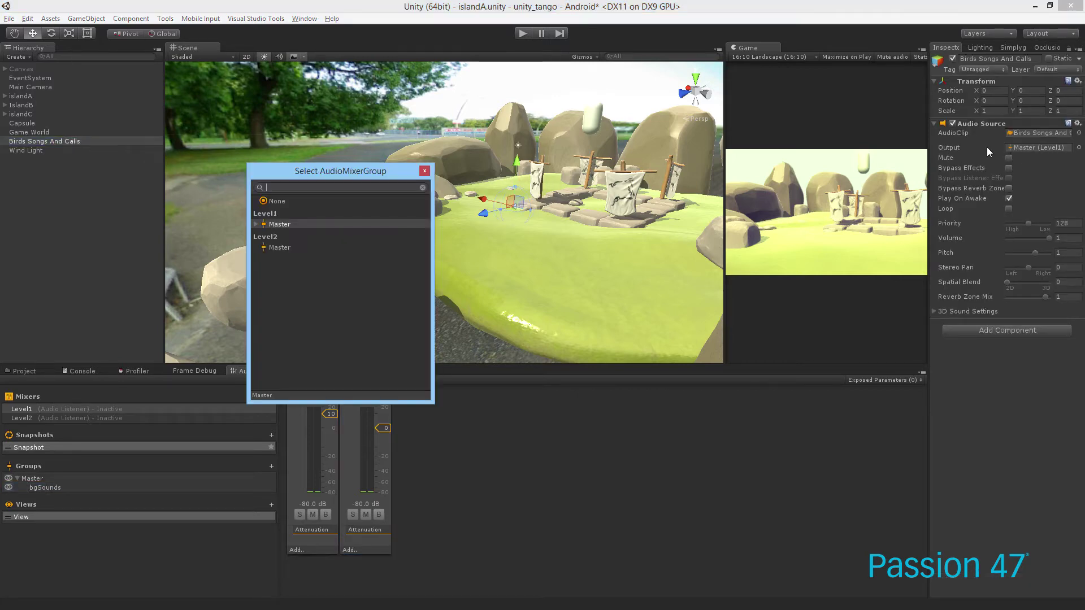
{"action": "left_click", "coordinate": [257, 224]}
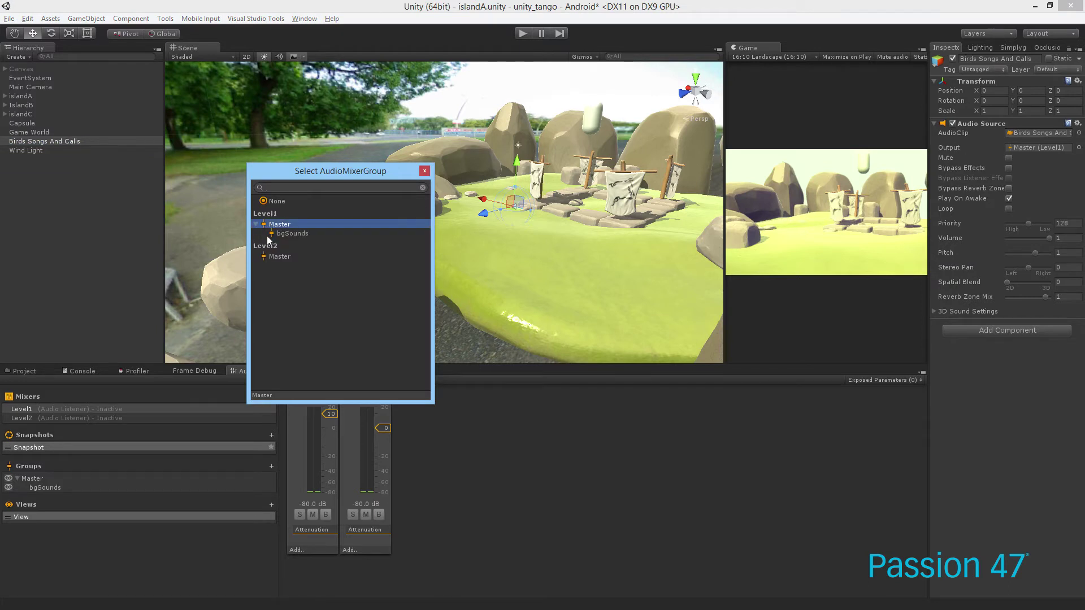
{"action": "left_click", "coordinate": [294, 234]}
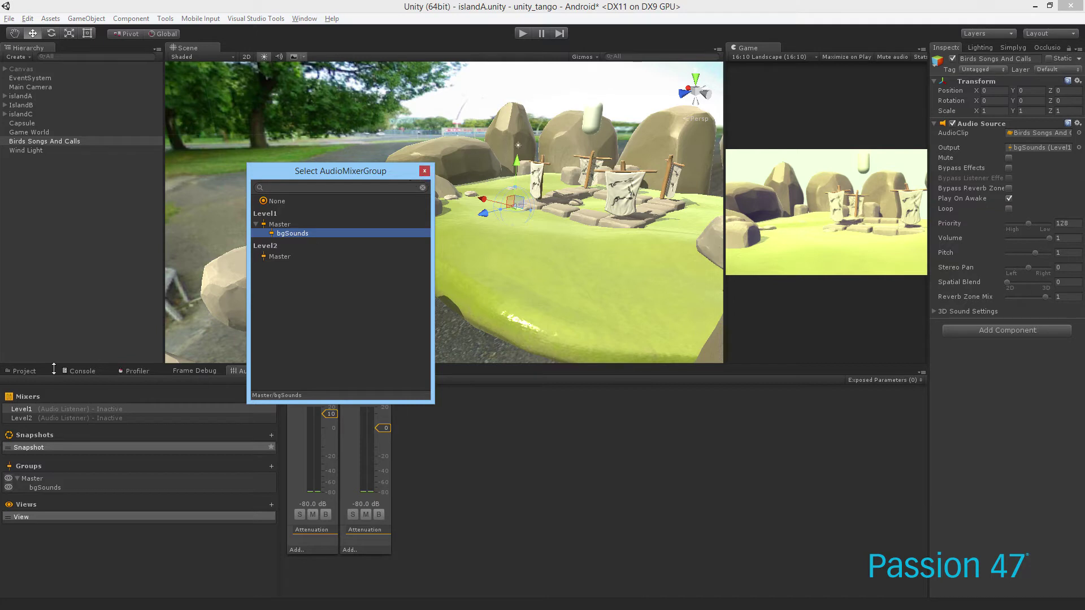
{"action": "left_click", "coordinate": [424, 171]}
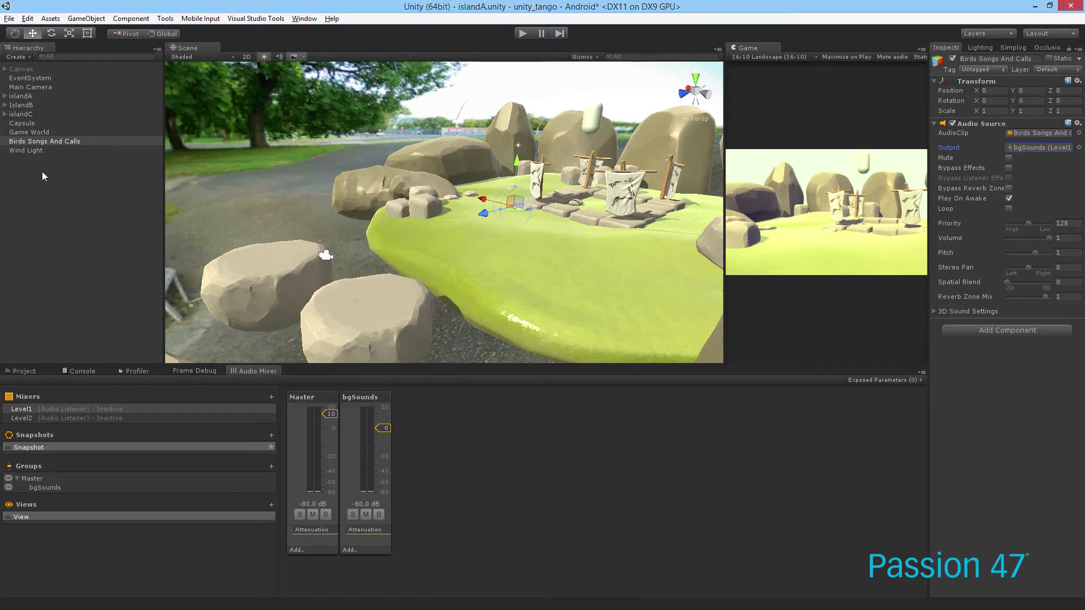
Add another group under Master named wind.
{"action": "left_click", "coordinate": [51, 151]}
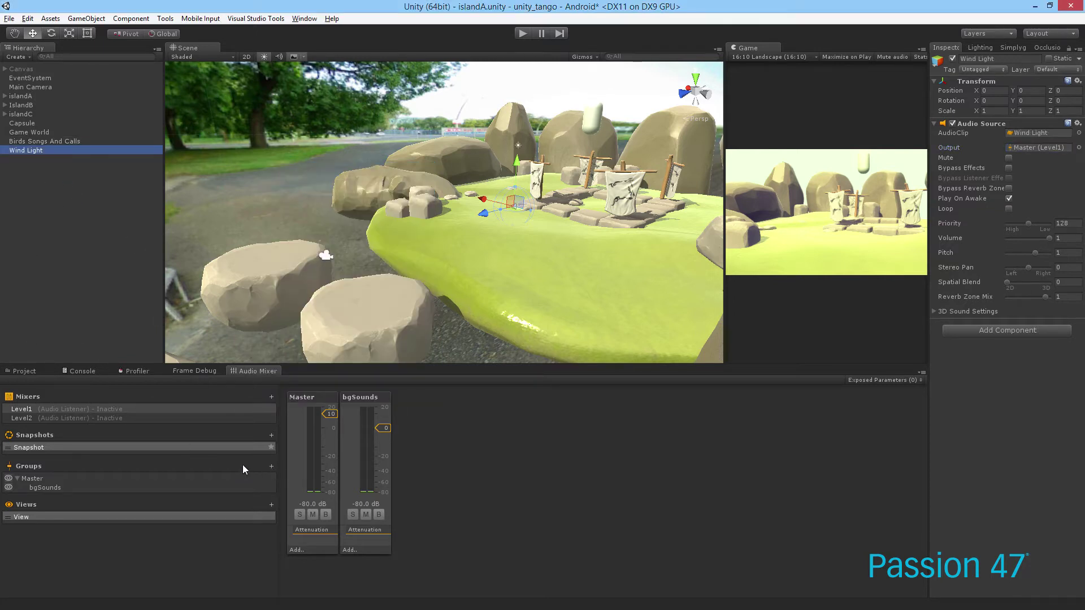
{"action": "left_click", "coordinate": [271, 467]}
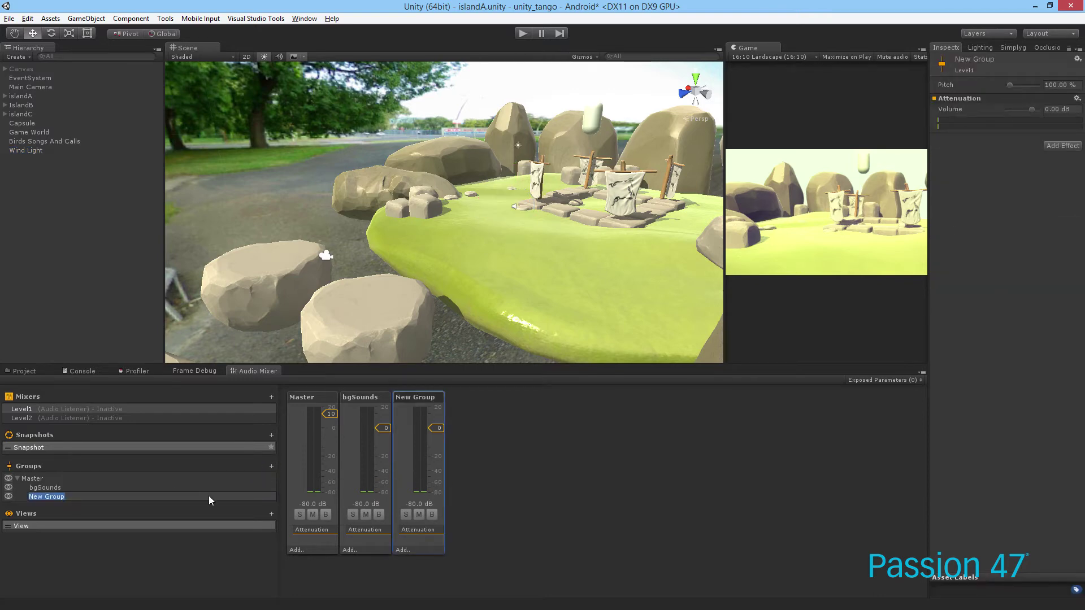
{"action": "type", "text": "wind"}
{"action": "key", "text": "Return"}
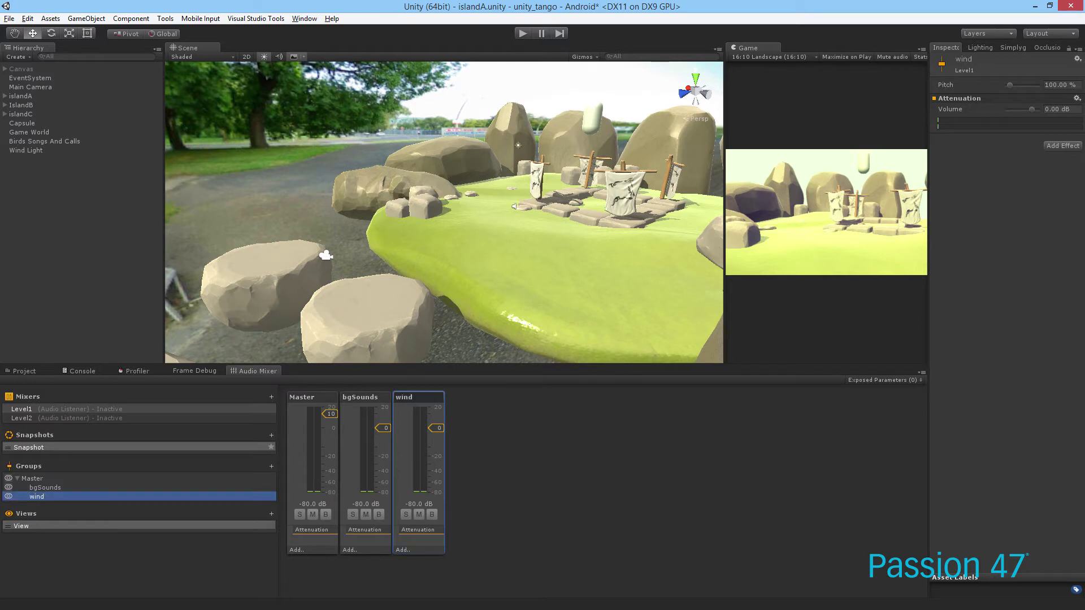
{"action": "left_click", "coordinate": [73, 487]}
{"action": "left_click", "coordinate": [74, 497]}
Set the Wind Light Output to Level1/Master/wind.
{"action": "left_click", "coordinate": [32, 150]}
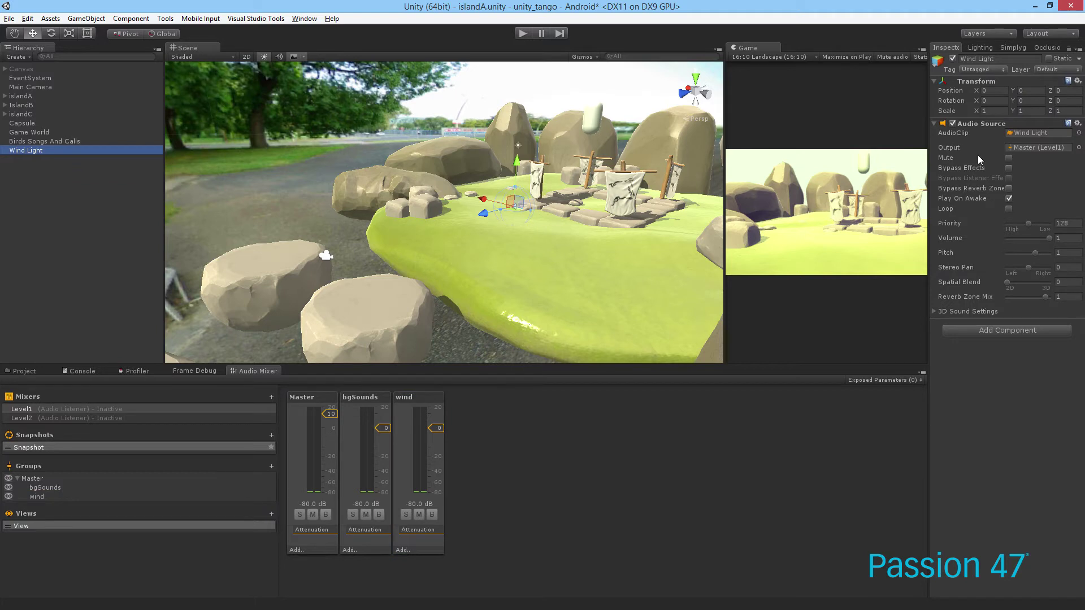
{"action": "left_click", "coordinate": [1078, 148]}
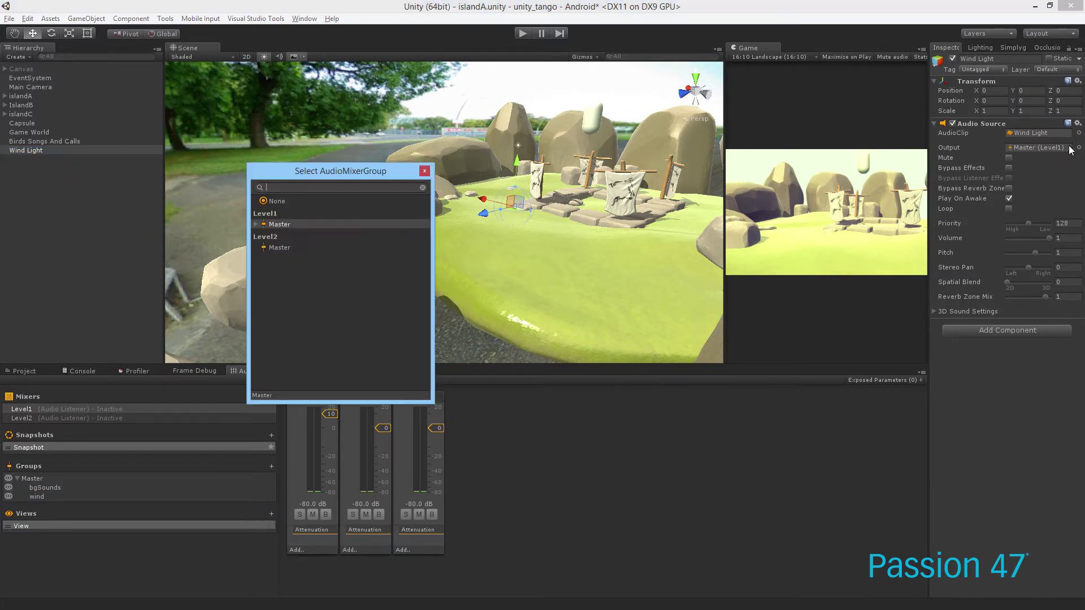
{"action": "left_click", "coordinate": [256, 224]}
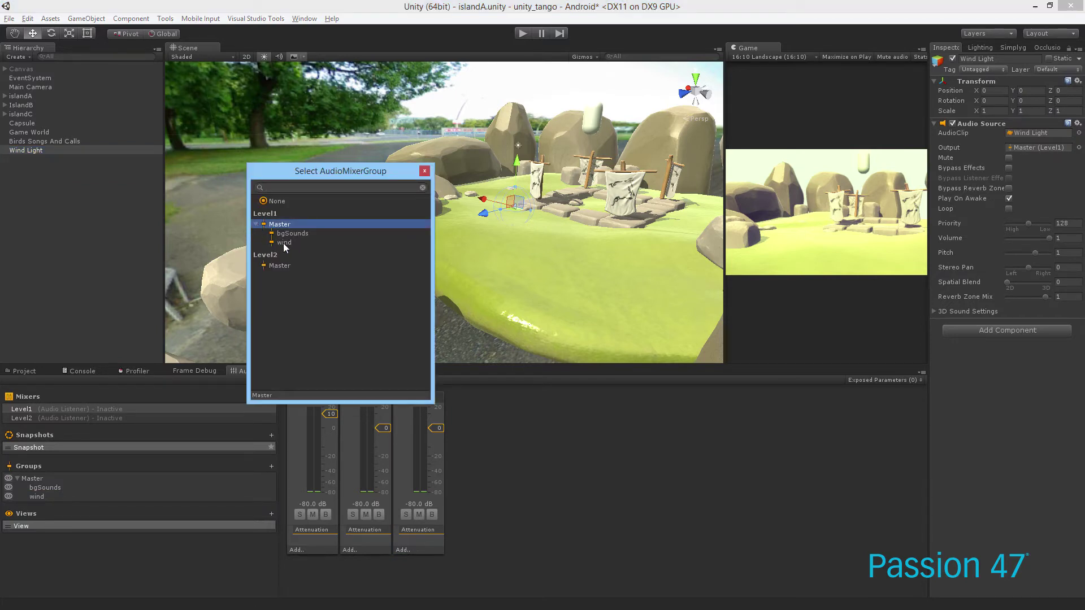
{"action": "left_click", "coordinate": [283, 243]}
{"action": "left_click", "coordinate": [425, 172]}
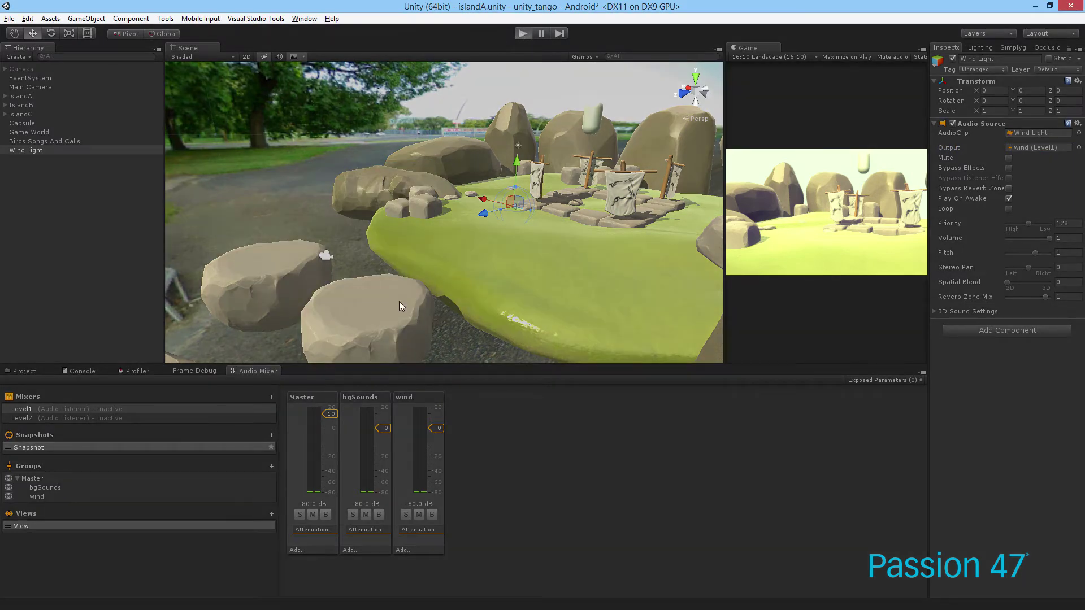
Start play with Edit in Play Mode and bring the Master fader down, then back up to 12 dB.
{"action": "key", "text": "ctrl+p"}
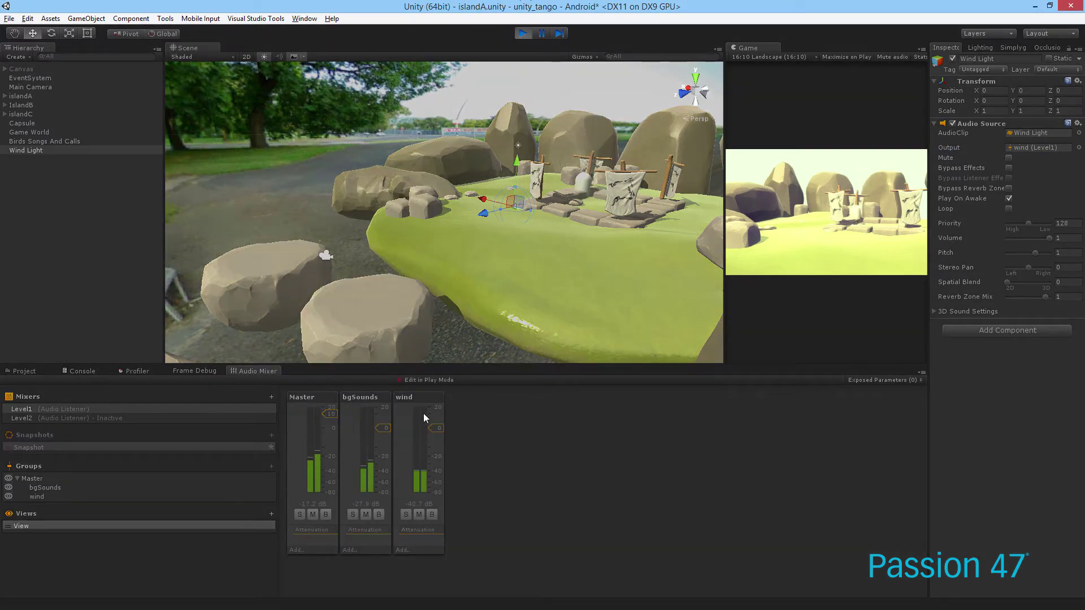
{"action": "left_click", "coordinate": [434, 379]}
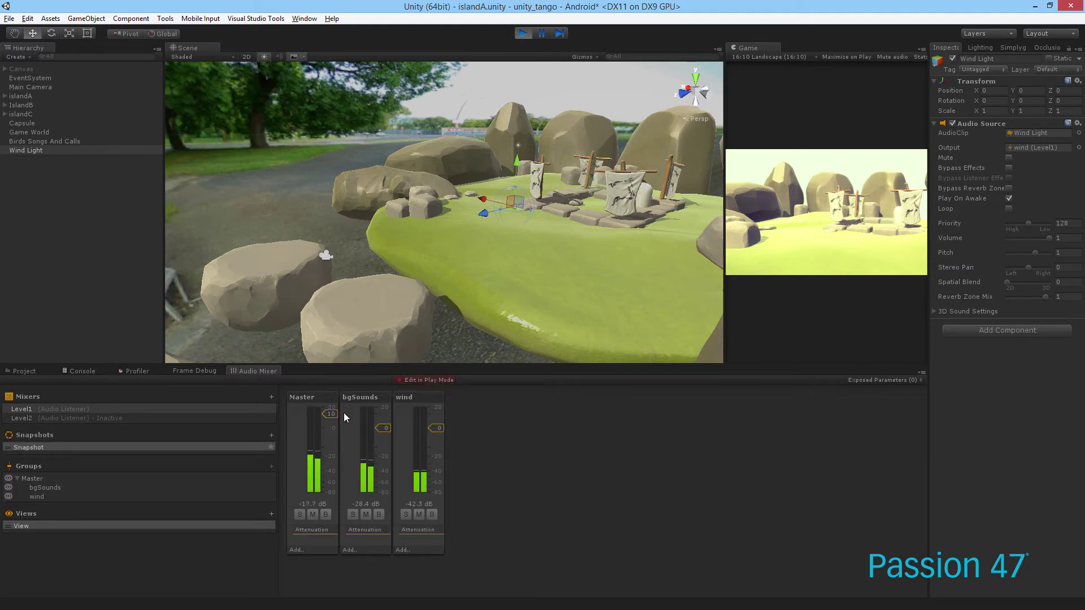
{"action": "left_click_drag", "start_coordinate": [334, 414], "coordinate": [289, 507]}
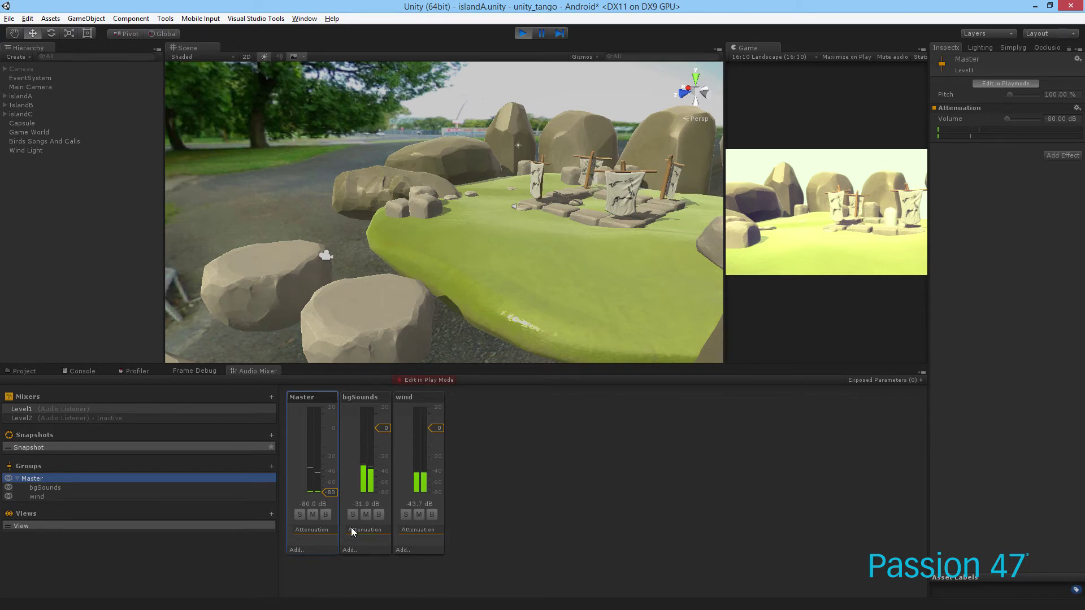
{"action": "left_click_drag", "start_coordinate": [331, 496], "coordinate": [335, 416]}
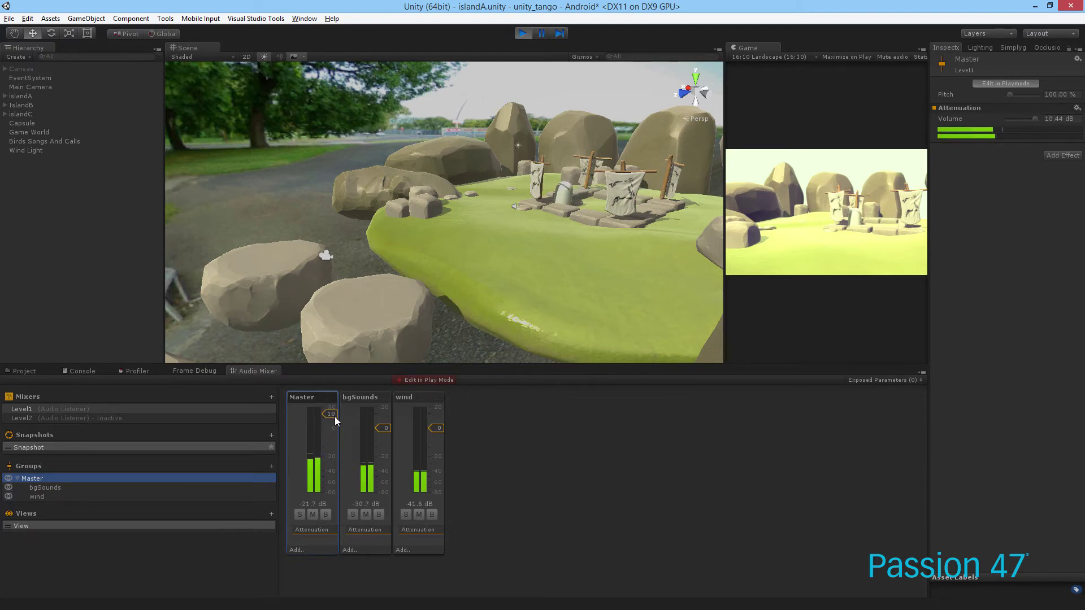
Set bgSounds to about -2 dB and wind to -80 dB, then disable Edit in Play Mode and stop play.
{"action": "left_click", "coordinate": [429, 414]}
{"action": "left_click", "coordinate": [390, 418]}
{"action": "left_click_drag", "start_coordinate": [382, 426], "coordinate": [381, 492]}
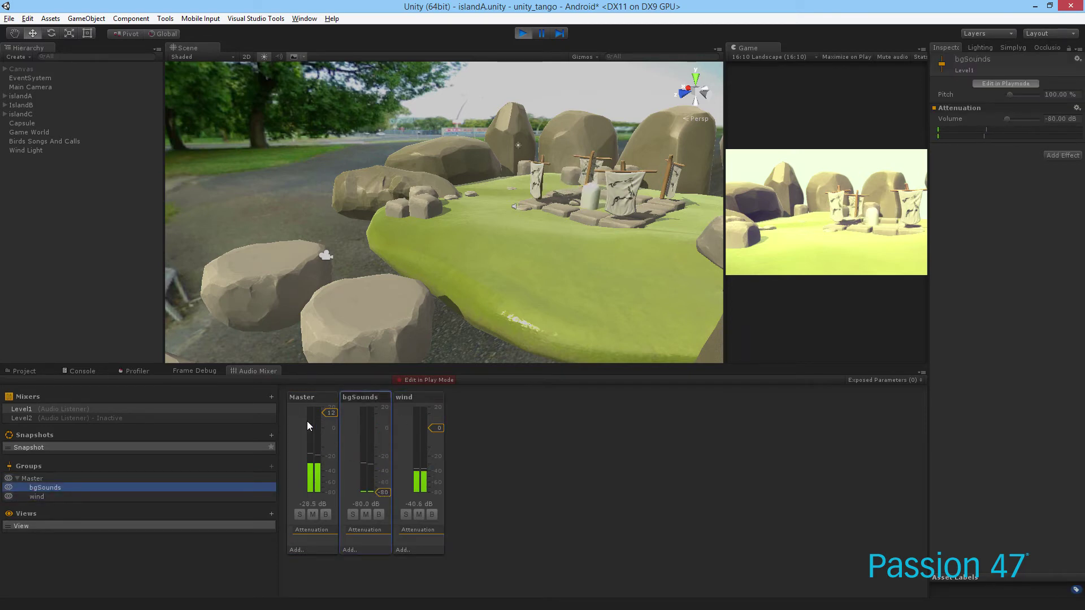
{"action": "left_click_drag", "start_coordinate": [438, 429], "coordinate": [387, 414]}
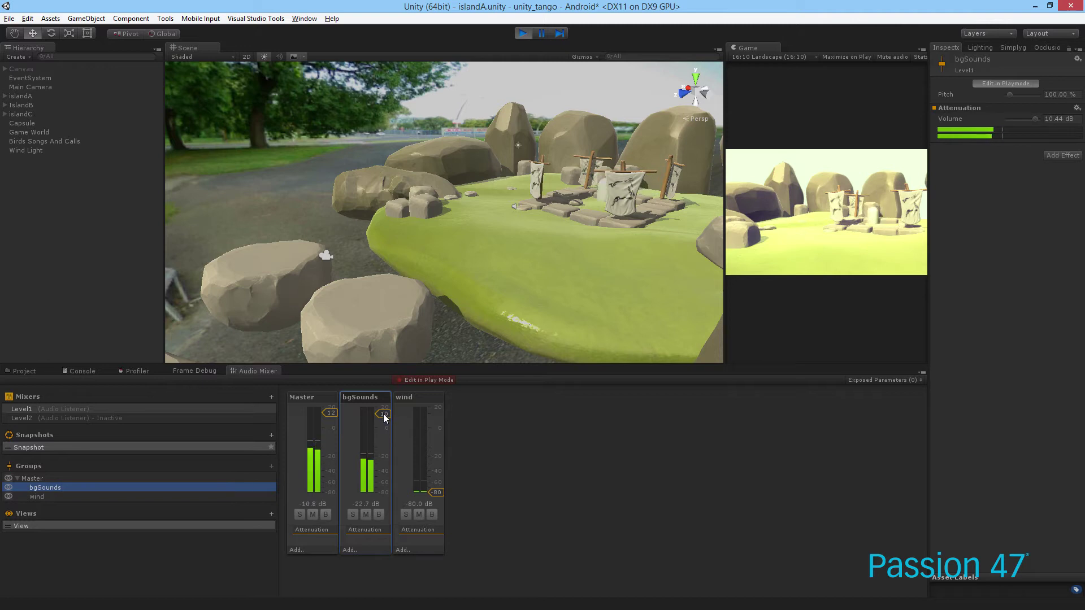
{"action": "mouse_move", "coordinate": [381, 415]}
{"action": "left_mouse_down"}
{"action": "mouse_move", "coordinate": [378, 496]}
{"action": "mouse_move", "coordinate": [377, 410]}
{"action": "left_mouse_up"}
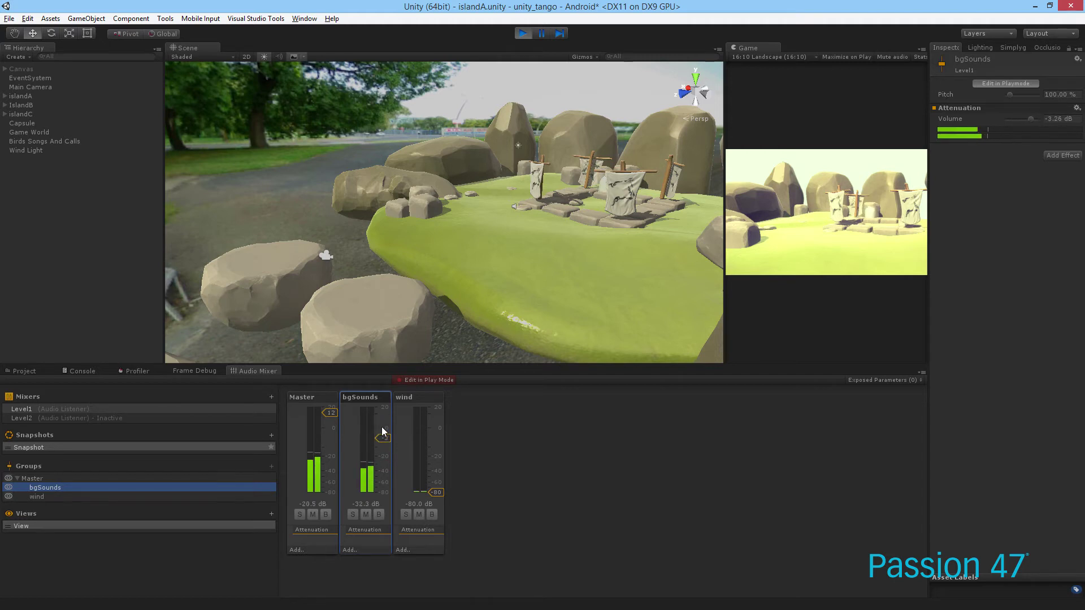
{"action": "left_click", "coordinate": [416, 379]}
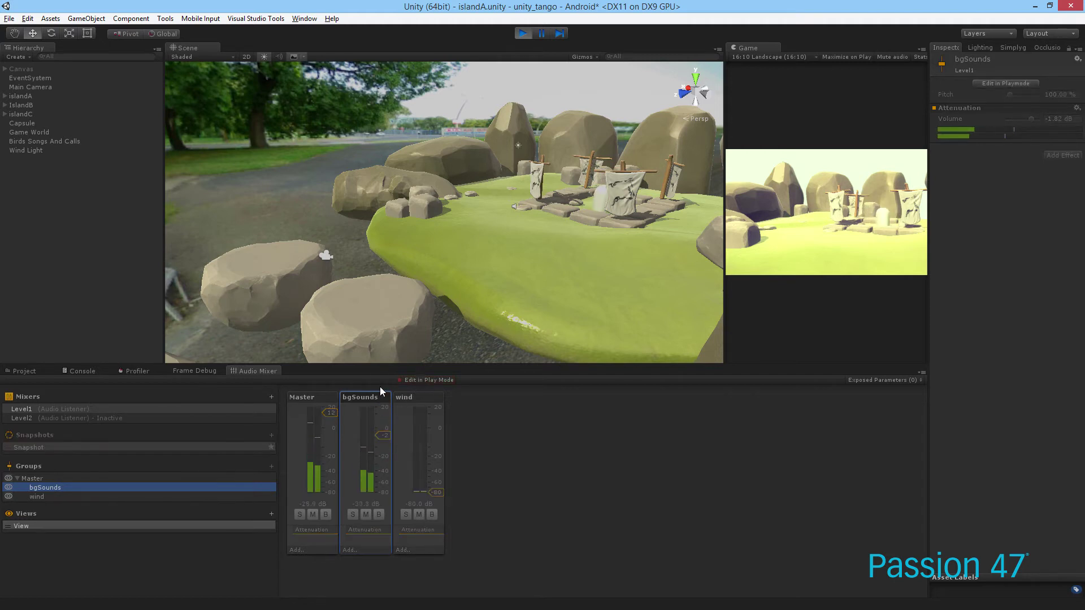
{"action": "left_click", "coordinate": [522, 34]}
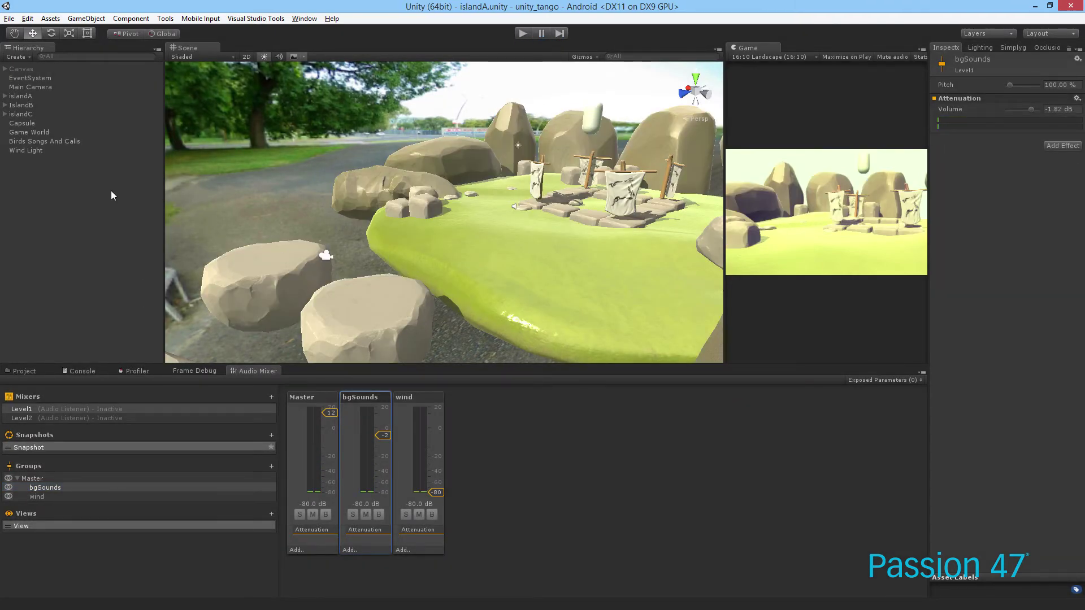
Open the _Audio/Clips folder and drag the Wind Strong clip into the Hierarchy.
{"action": "left_click", "coordinate": [24, 371]}
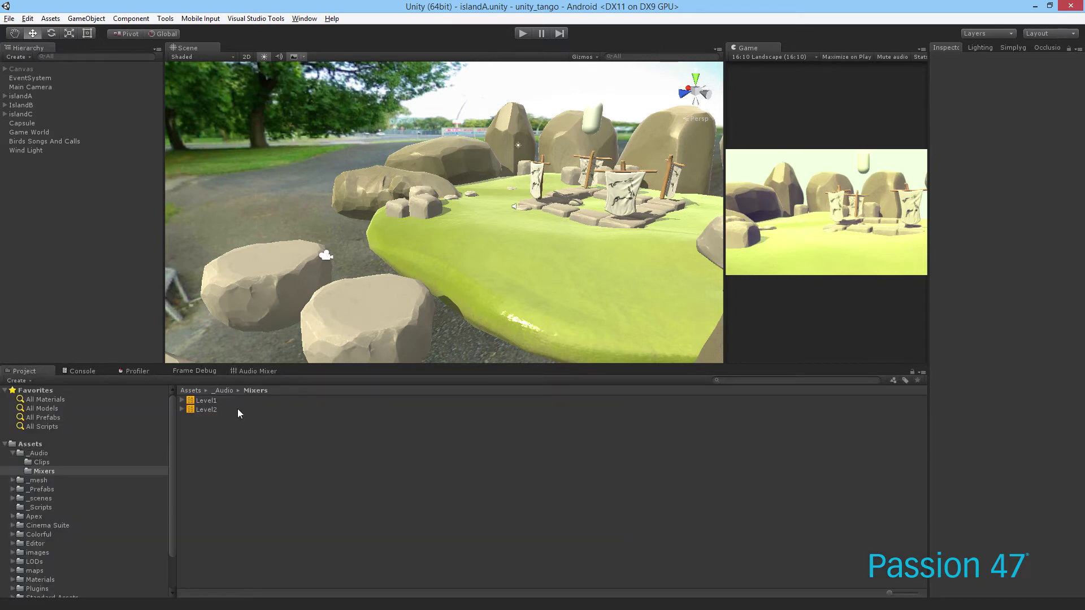
{"action": "left_click", "coordinate": [135, 371]}
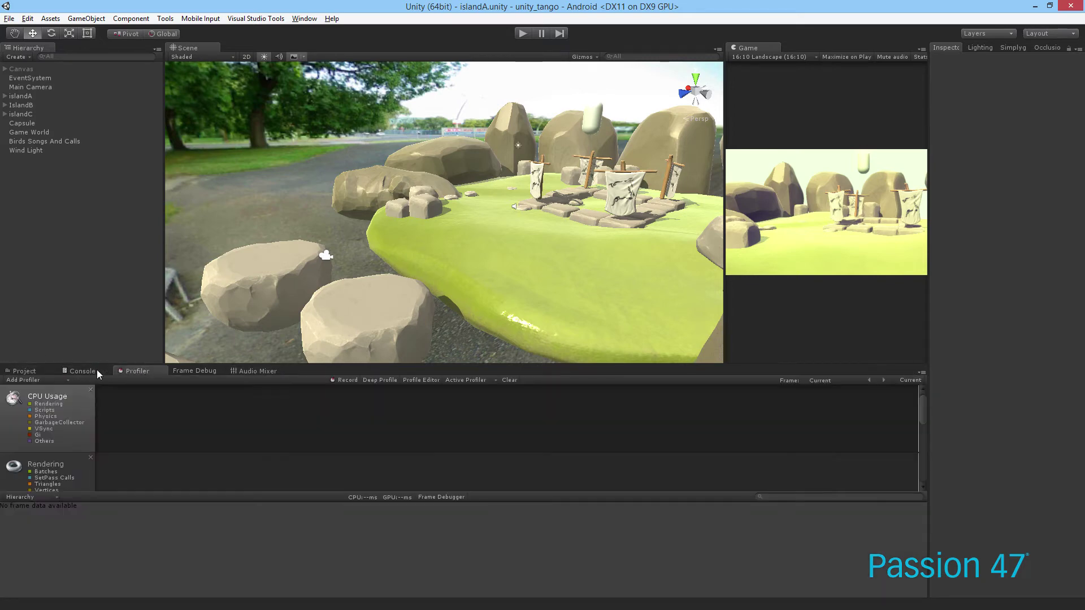
{"action": "left_click", "coordinate": [31, 370]}
{"action": "left_click", "coordinate": [60, 461]}
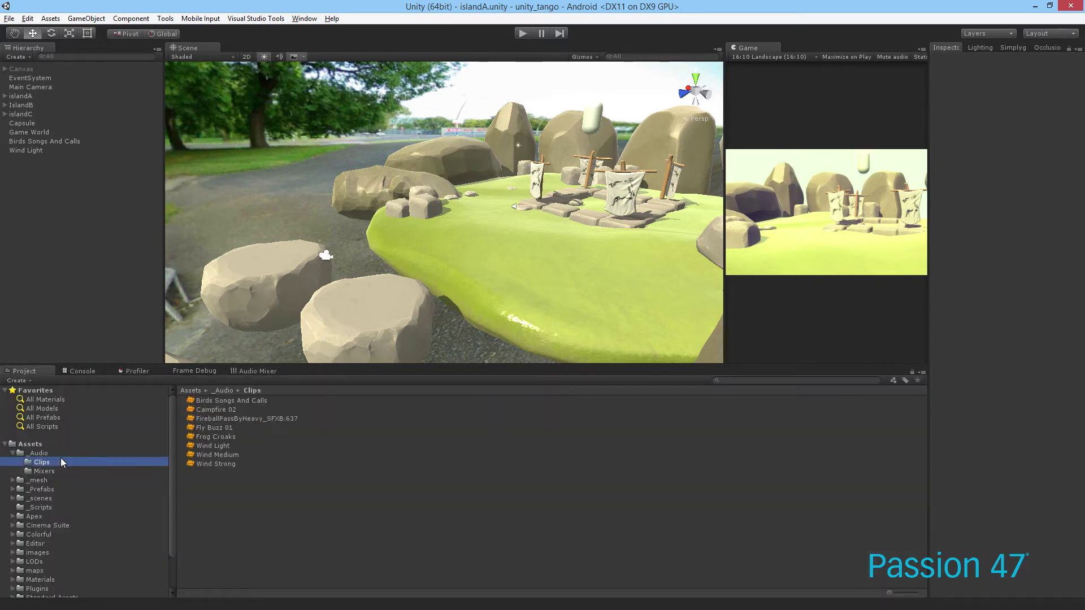
{"action": "left_click", "coordinate": [223, 466]}
{"action": "left_click_drag", "start_coordinate": [211, 462], "coordinate": [76, 317]}
Drag the Frog Croaks and Fly Buzz 01 clips into the Hierarchy and save the scene.
{"action": "left_click", "coordinate": [215, 436]}
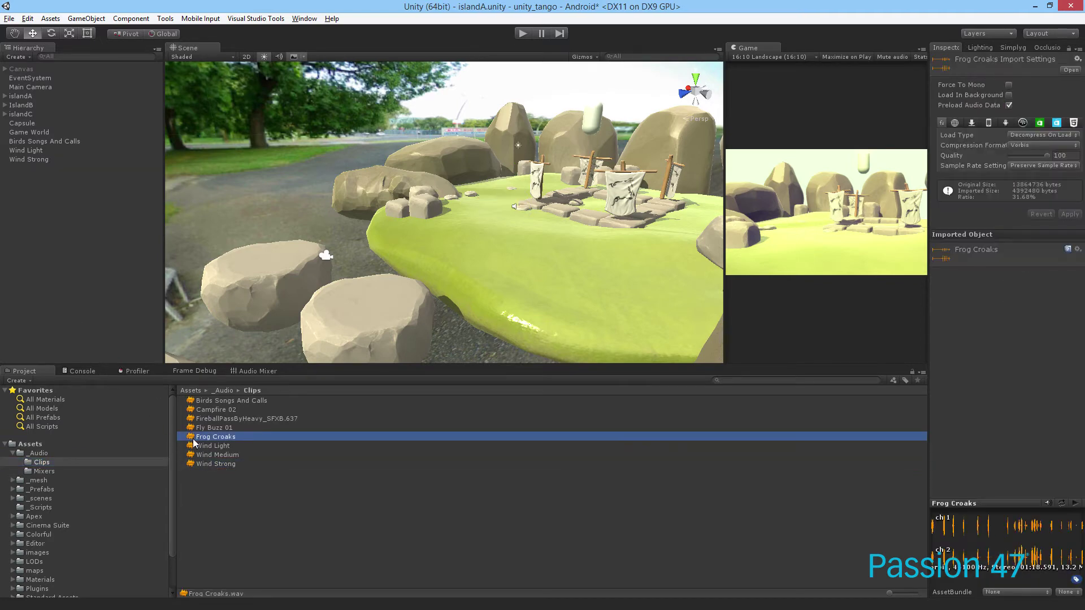
{"action": "left_click_drag", "start_coordinate": [195, 438], "coordinate": [92, 310]}
{"action": "left_click", "coordinate": [195, 428]}
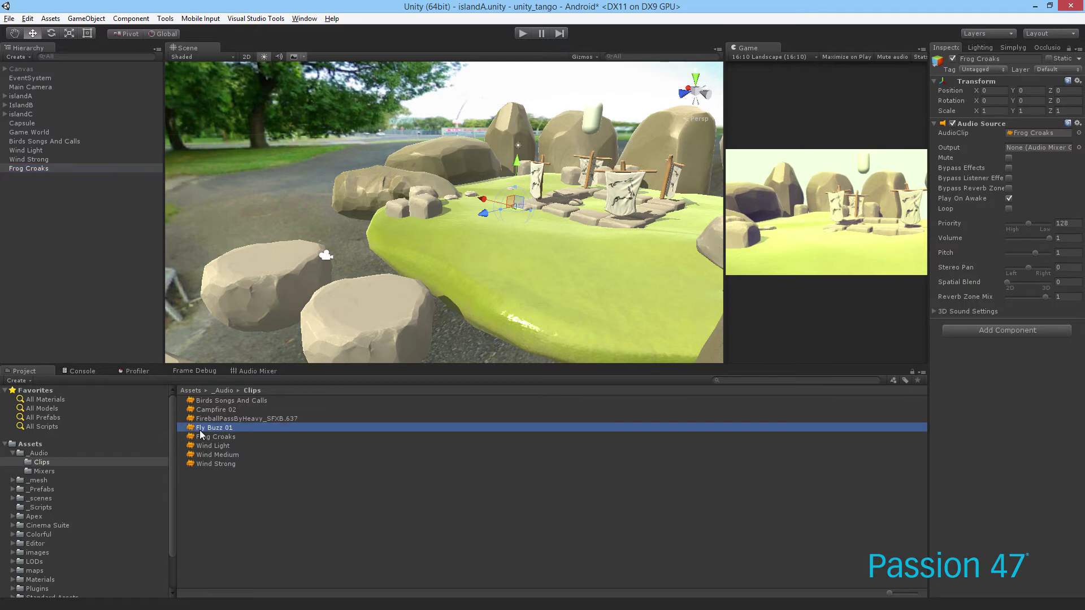
{"action": "left_click_drag", "start_coordinate": [195, 429], "coordinate": [102, 339]}
{"action": "left_click", "coordinate": [89, 371]}
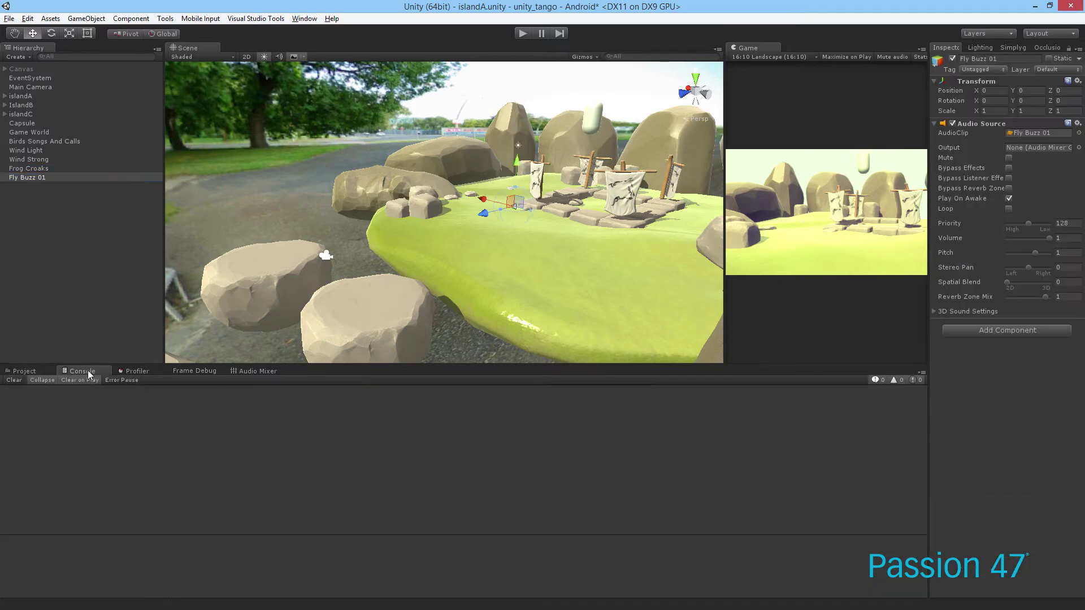
{"action": "key", "text": "ctrl+s"}
Route Fly Buzz 01 and Frog Croaks to bgSounds, then lower bgSounds to -17.45 dB during play.
{"action": "left_click", "coordinate": [260, 371]}
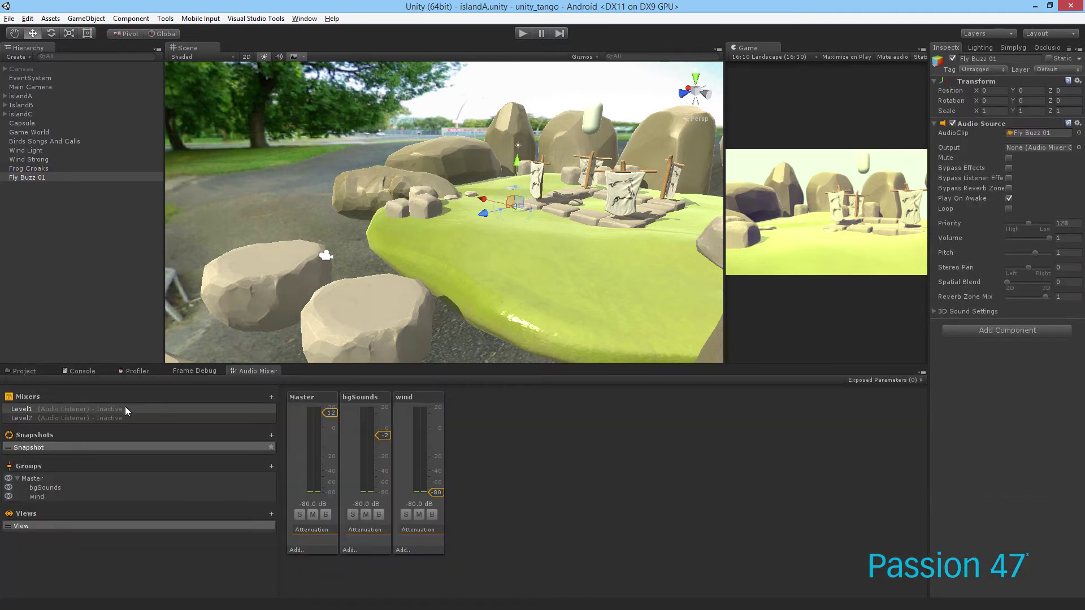
{"action": "left_click", "coordinate": [88, 489]}
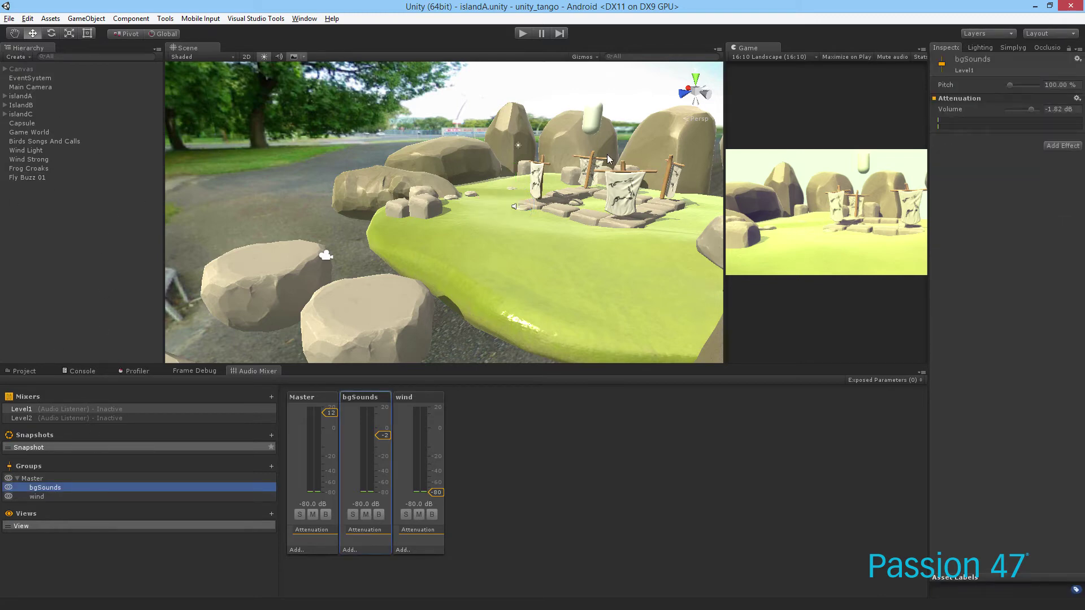
{"action": "left_click", "coordinate": [56, 176]}
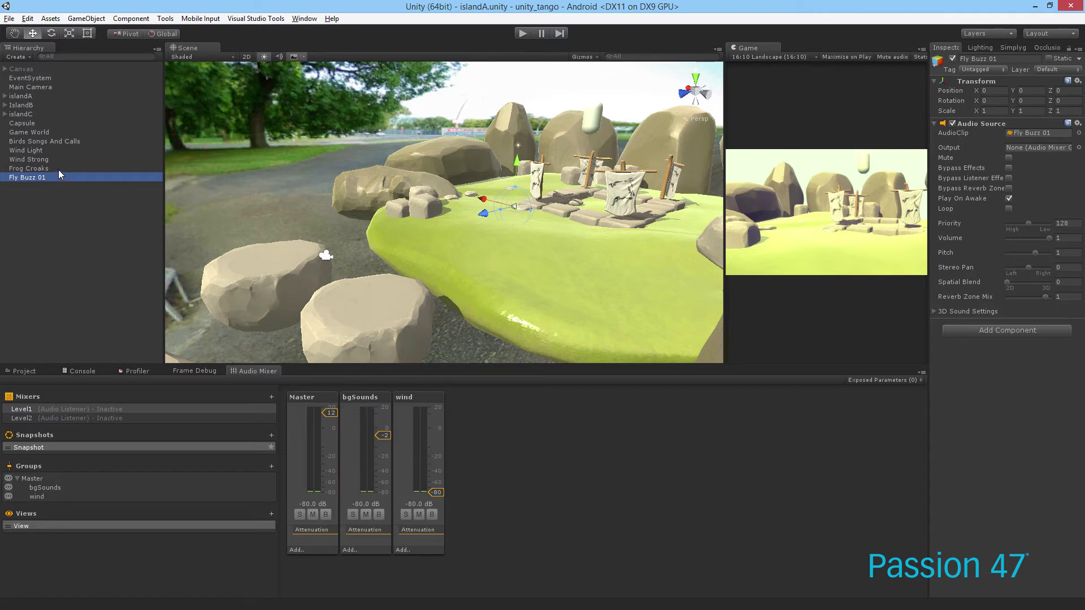
{"action": "left_click", "coordinate": [59, 168], "text": "ctrl"}
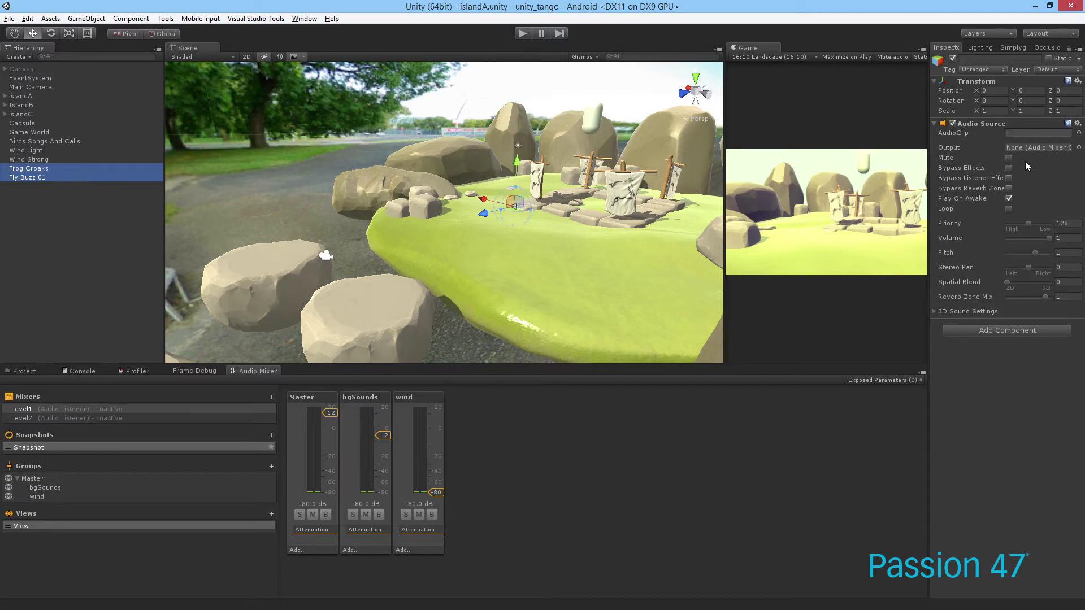
{"action": "left_click", "coordinate": [1079, 148]}
{"action": "double_click", "coordinate": [293, 234]}
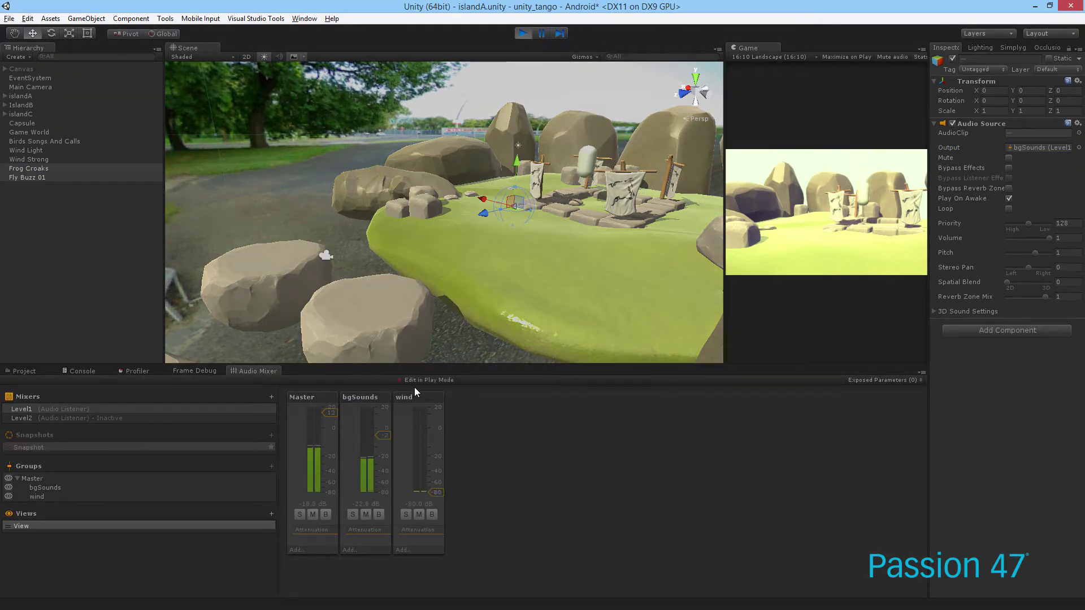
{"action": "mouse_move", "coordinate": [385, 435]}
{"action": "left_mouse_down"}
{"action": "mouse_move", "coordinate": [381, 491]}
{"action": "mouse_move", "coordinate": [378, 431]}
{"action": "mouse_move", "coordinate": [383, 465]}
{"action": "mouse_move", "coordinate": [383, 455]}
{"action": "left_mouse_up"}
Stop play mode and raise the wind group's fader from -80 dB to about -34 dB.
{"action": "left_click", "coordinate": [524, 28]}
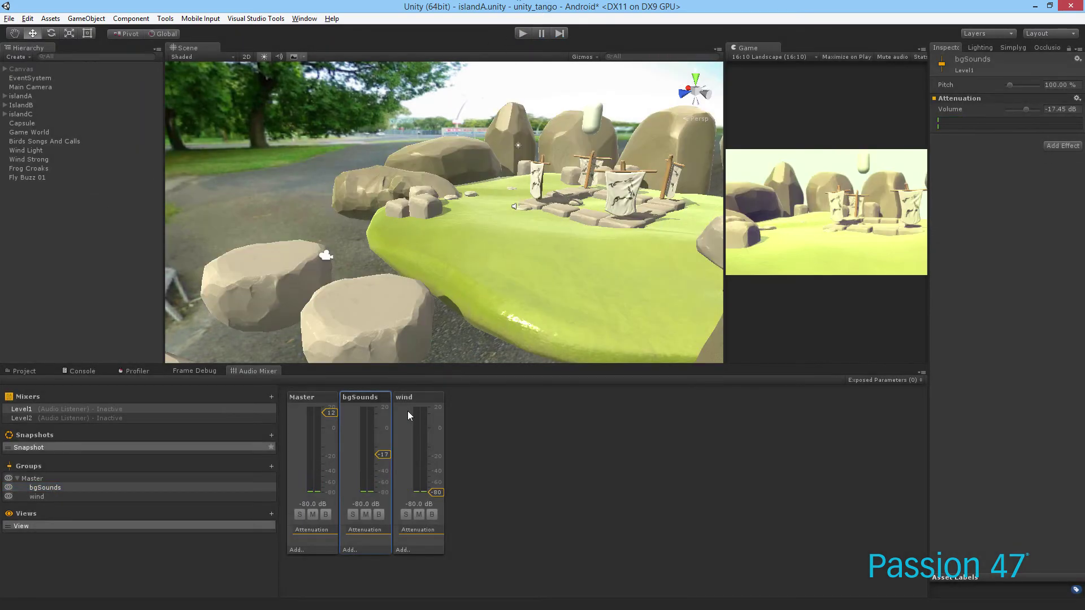
{"action": "left_click", "coordinate": [428, 432]}
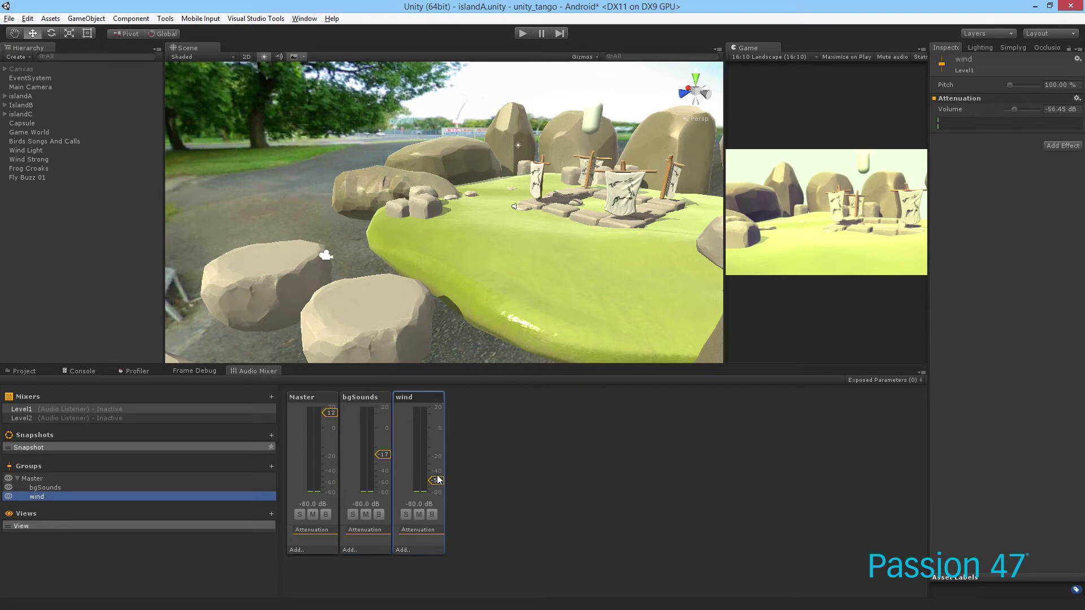
{"action": "left_click_drag", "start_coordinate": [438, 479], "coordinate": [435, 456]}
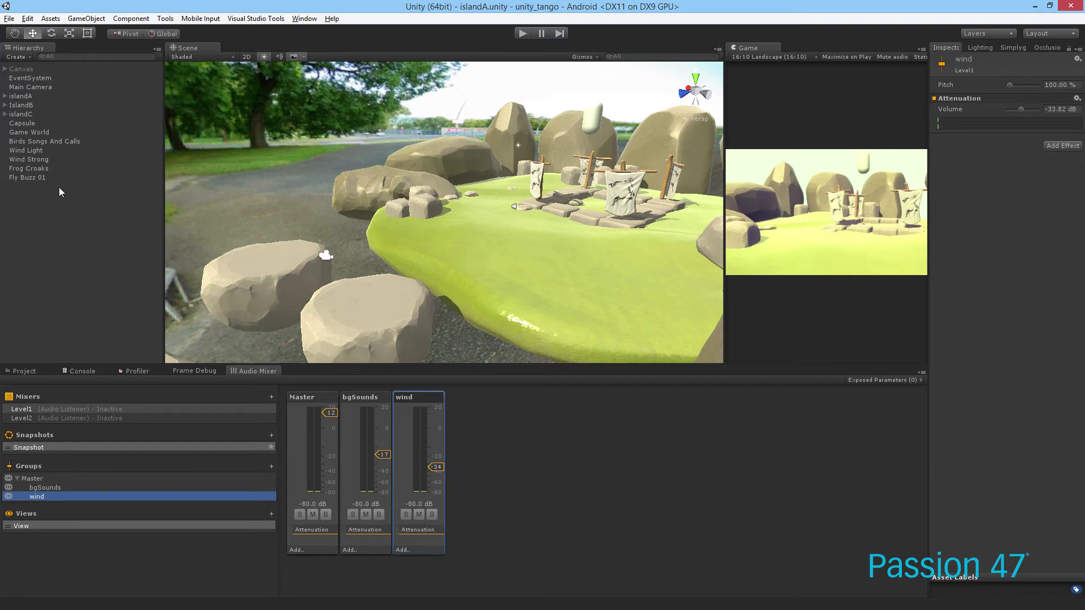
{"action": "left_click", "coordinate": [40, 159]}
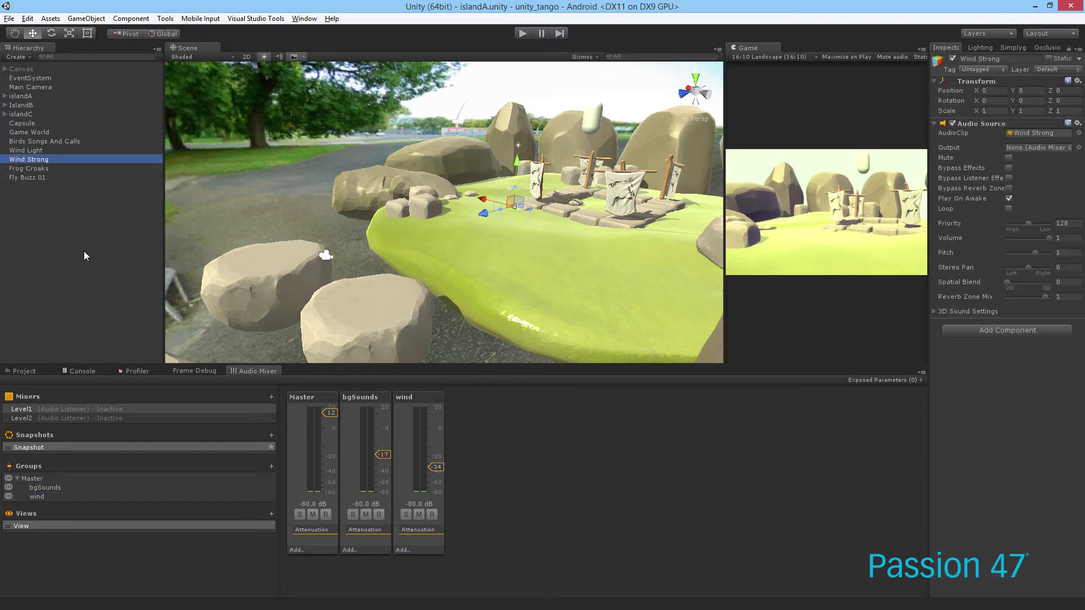
Create a new child group named 'boss' under Master in the Level1 mixer.
{"action": "left_click", "coordinate": [53, 496]}
{"action": "left_click", "coordinate": [161, 479]}
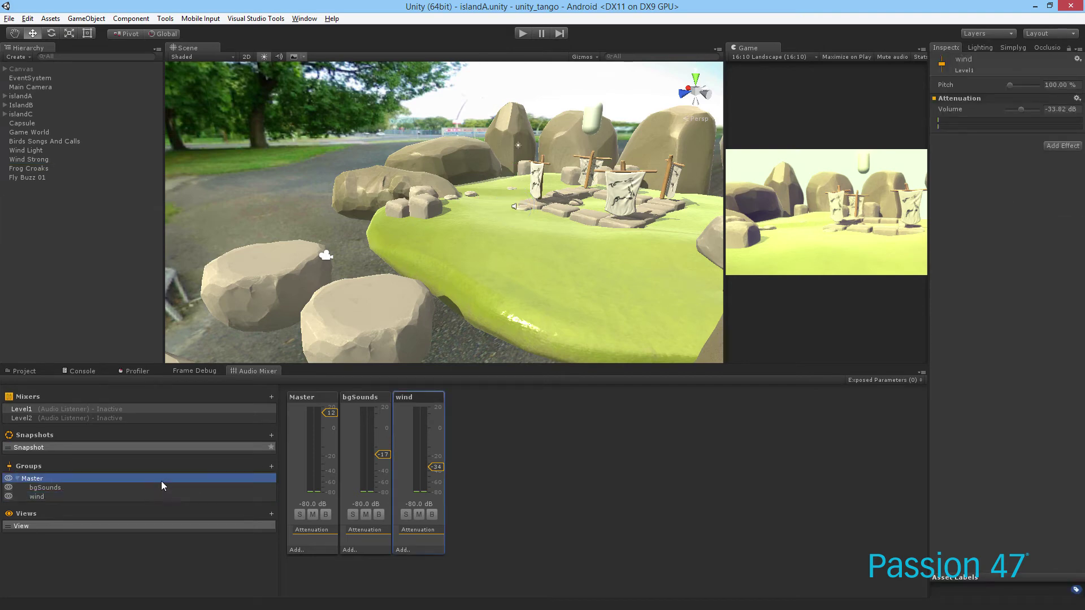
{"action": "left_click", "coordinate": [271, 466]}
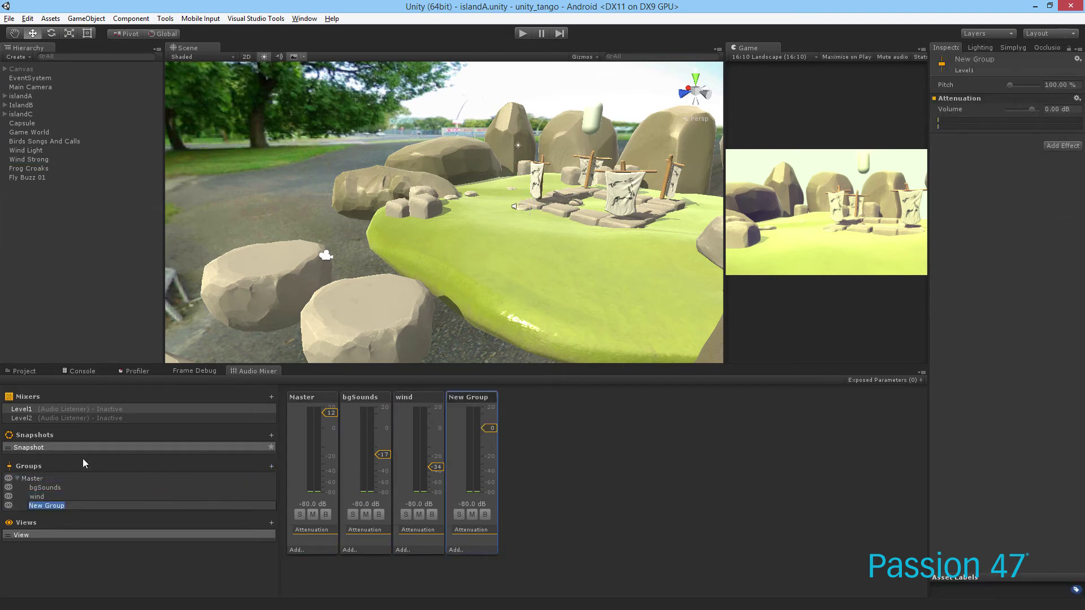
{"action": "type", "text": "boss"}
{"action": "key", "text": "Return"}
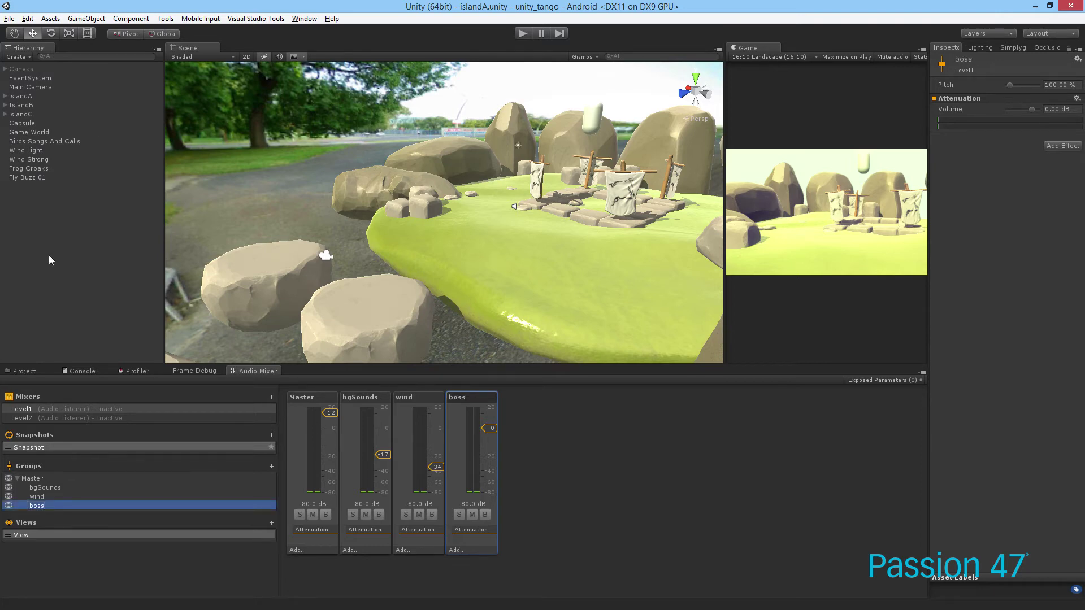
Set Wind Strong's Audio Source output to the boss group and save the scene.
{"action": "left_click", "coordinate": [45, 159]}
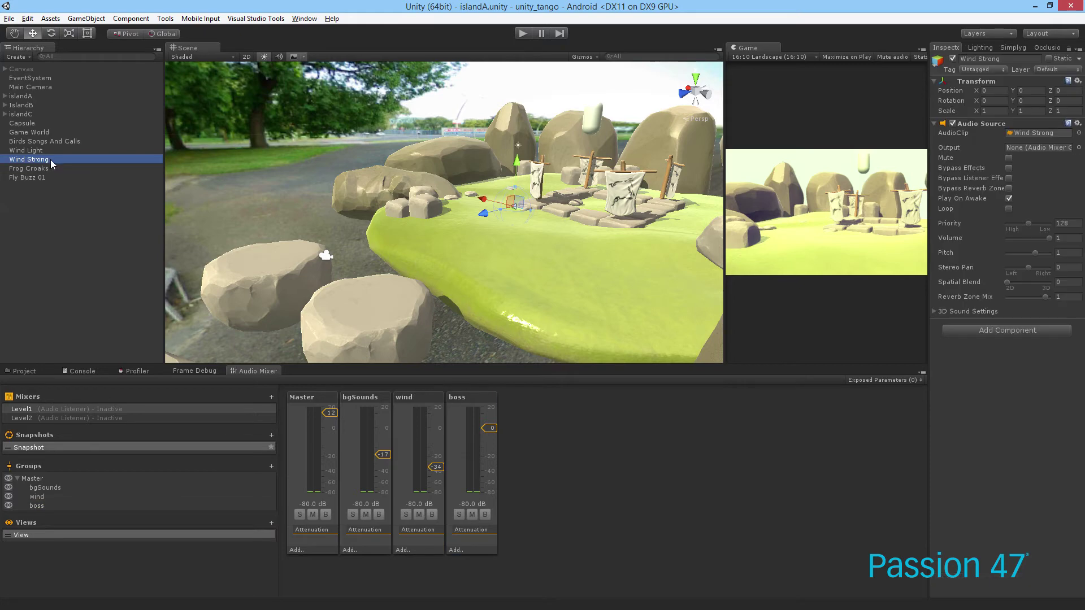
{"action": "left_click", "coordinate": [47, 507]}
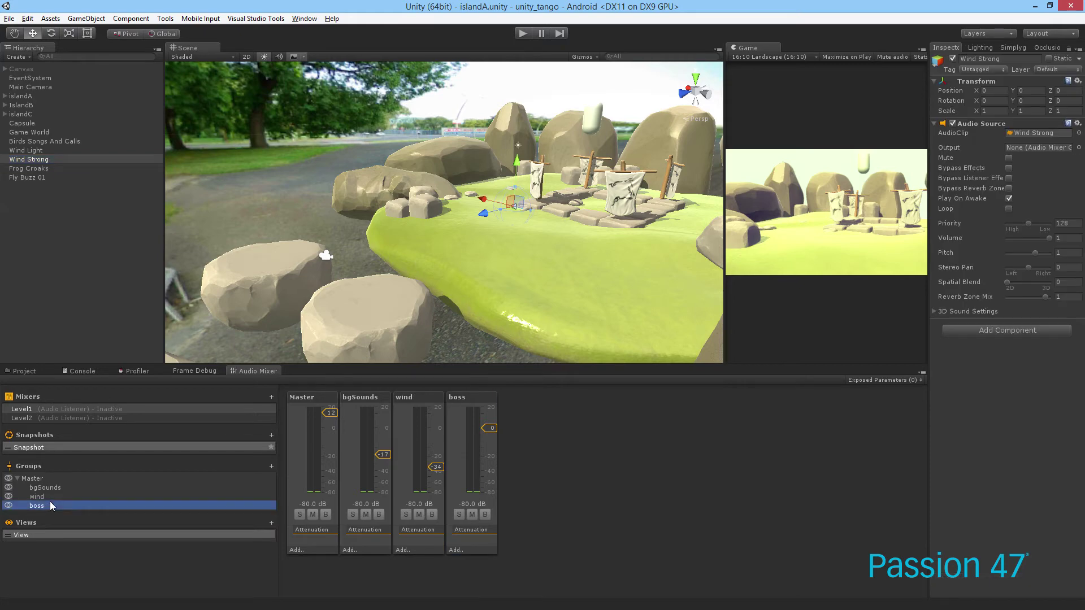
{"action": "left_click", "coordinate": [57, 151]}
{"action": "left_click", "coordinate": [59, 160]}
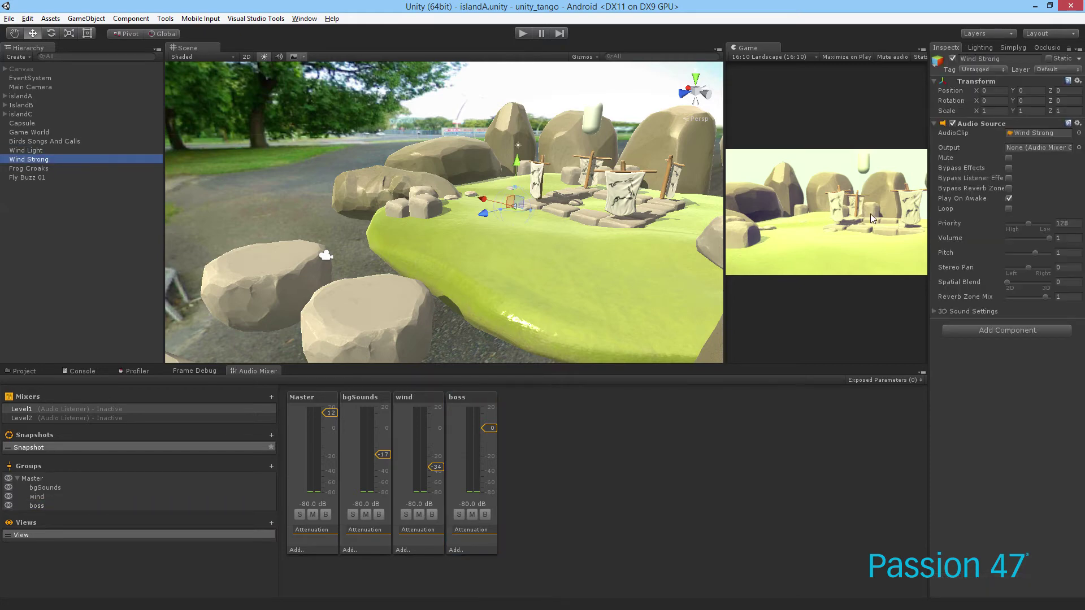
{"action": "left_click", "coordinate": [1079, 148]}
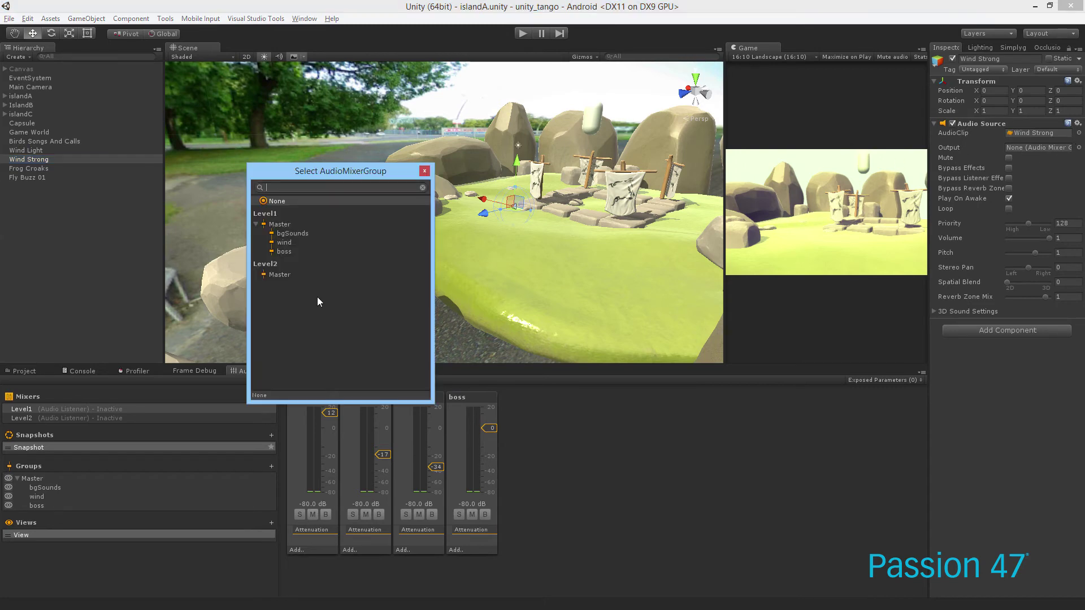
{"action": "left_click", "coordinate": [297, 242]}
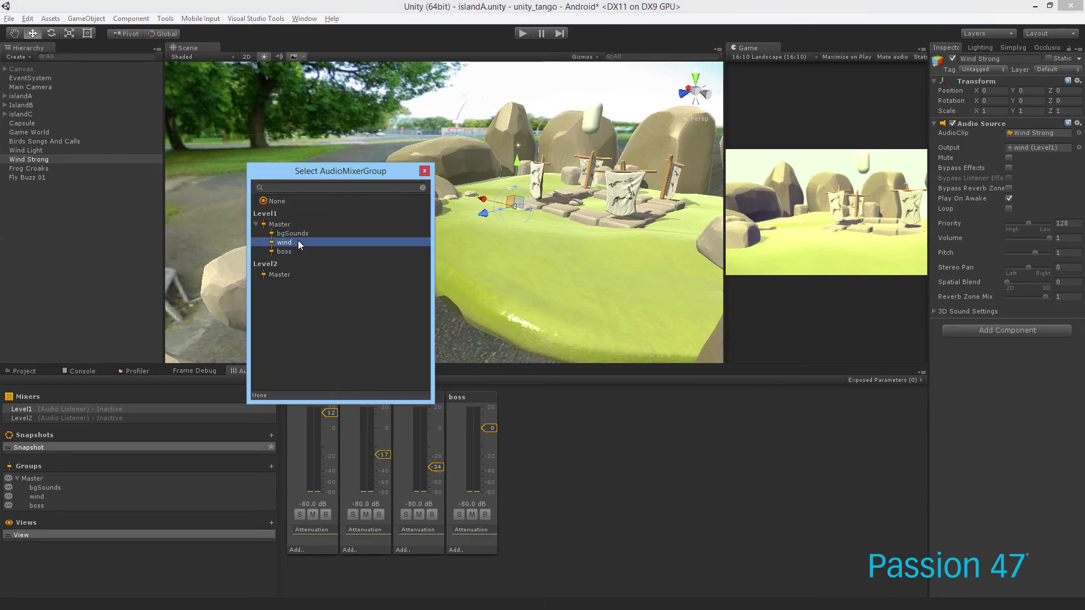
{"action": "left_click", "coordinate": [284, 251]}
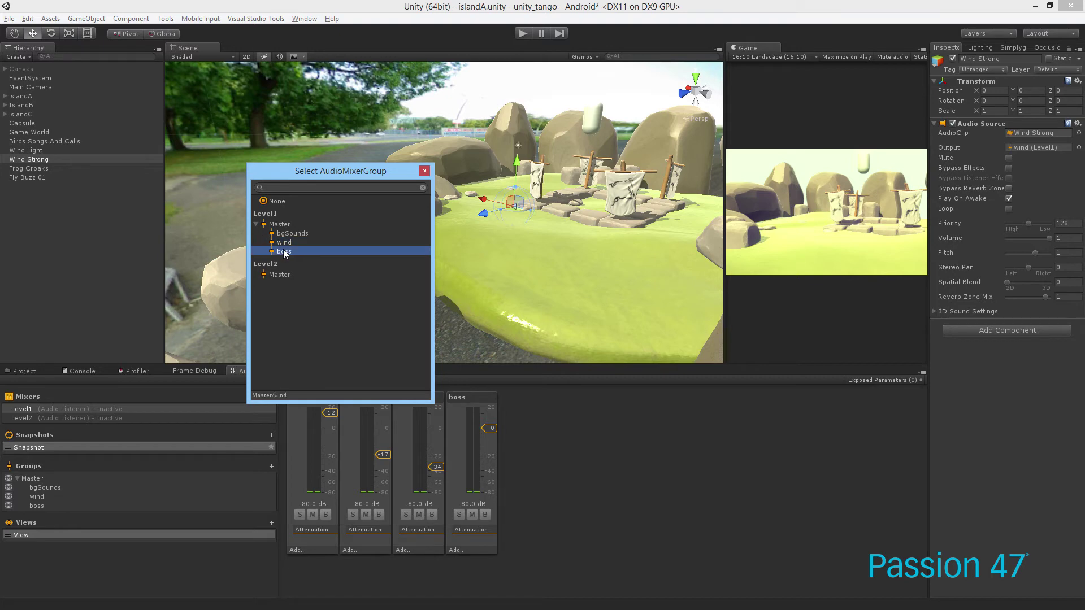
{"action": "key", "text": "Return"}
{"action": "key", "text": "ctrl+s"}
During play, set bgSounds to -44 dB, wind to -60 dB and boss to about -48 dB, then stop.
{"action": "left_click", "coordinate": [523, 33]}
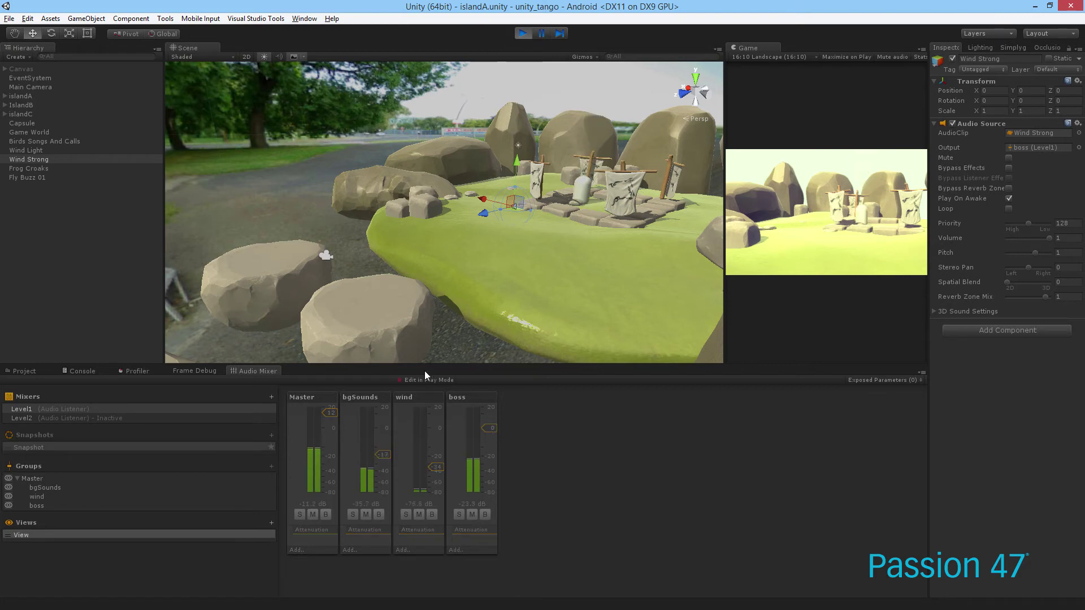
{"action": "left_click_drag", "start_coordinate": [490, 428], "coordinate": [483, 505]}
{"action": "left_click_drag", "start_coordinate": [437, 467], "coordinate": [432, 434]}
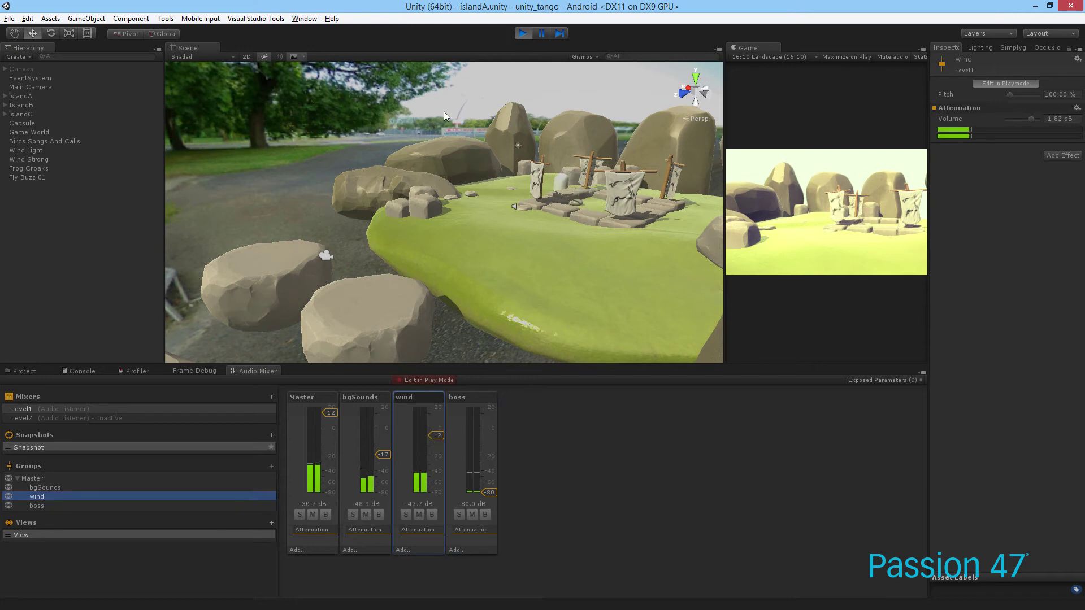
{"action": "left_click_drag", "start_coordinate": [386, 455], "coordinate": [388, 479]}
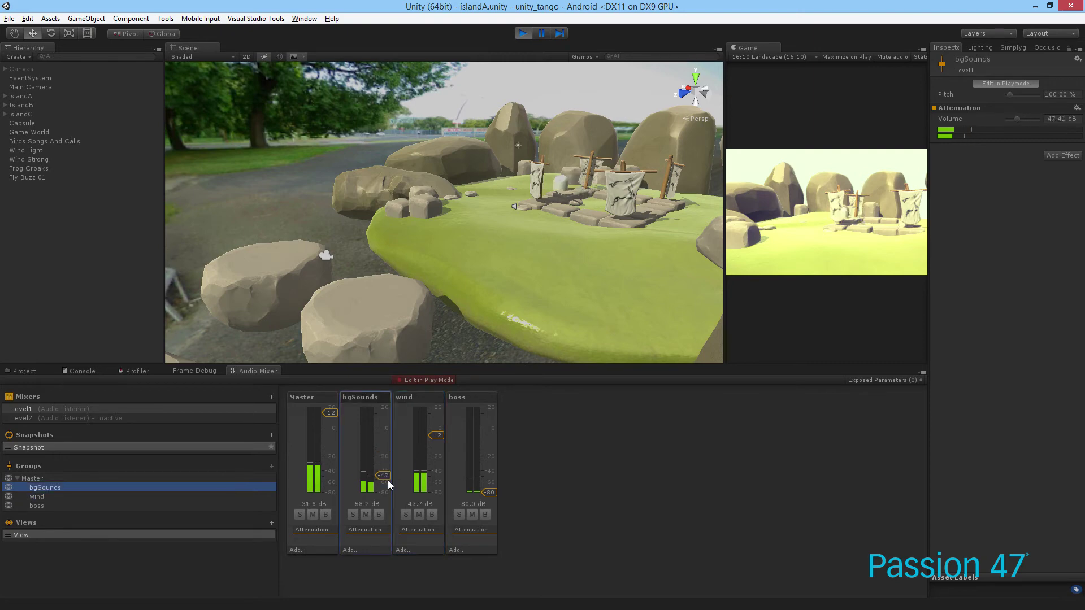
{"action": "left_click_drag", "start_coordinate": [436, 437], "coordinate": [482, 476]}
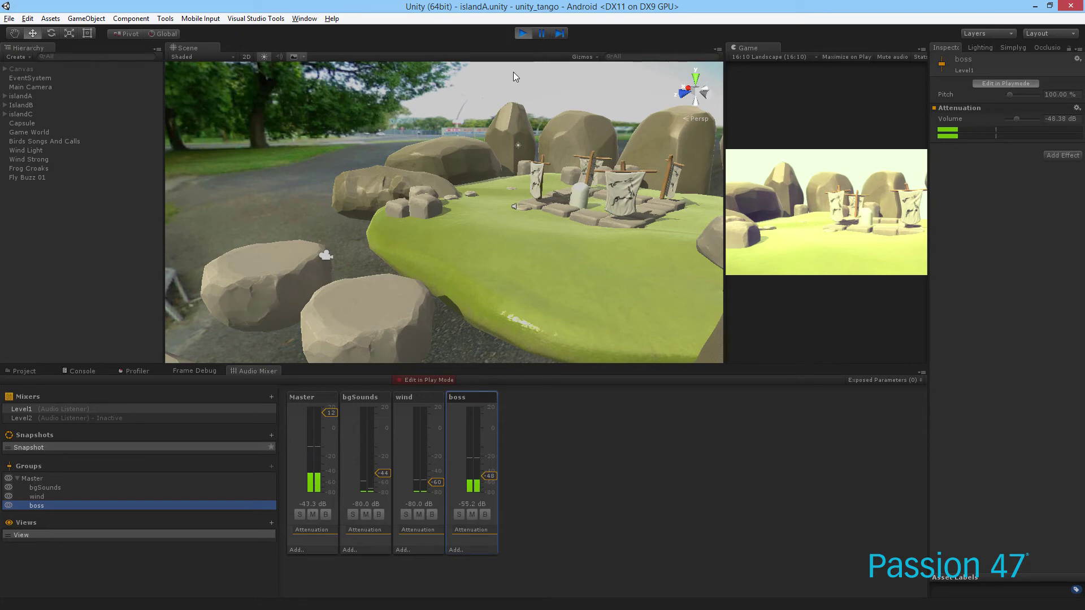
{"action": "left_click", "coordinate": [528, 36]}
{"action": "left_click", "coordinate": [526, 34]}
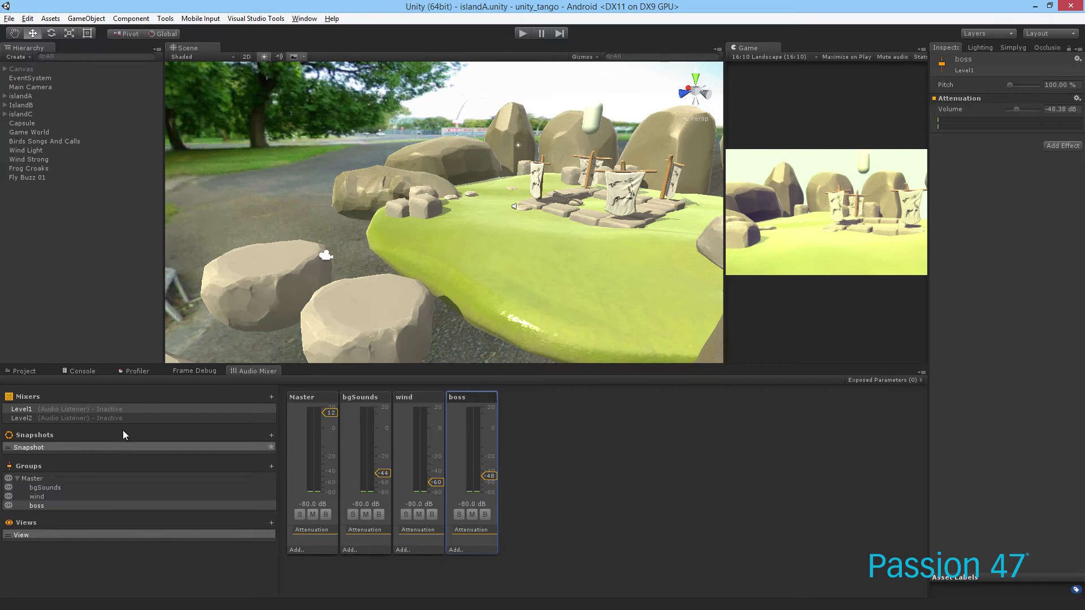
Duplicate the current snapshot and name the copy Enemy1.
{"action": "mouse_move", "coordinate": [116, 434]}
{"action": "left_click", "coordinate": [271, 434]}
{"action": "mouse_move", "coordinate": [173, 396]}
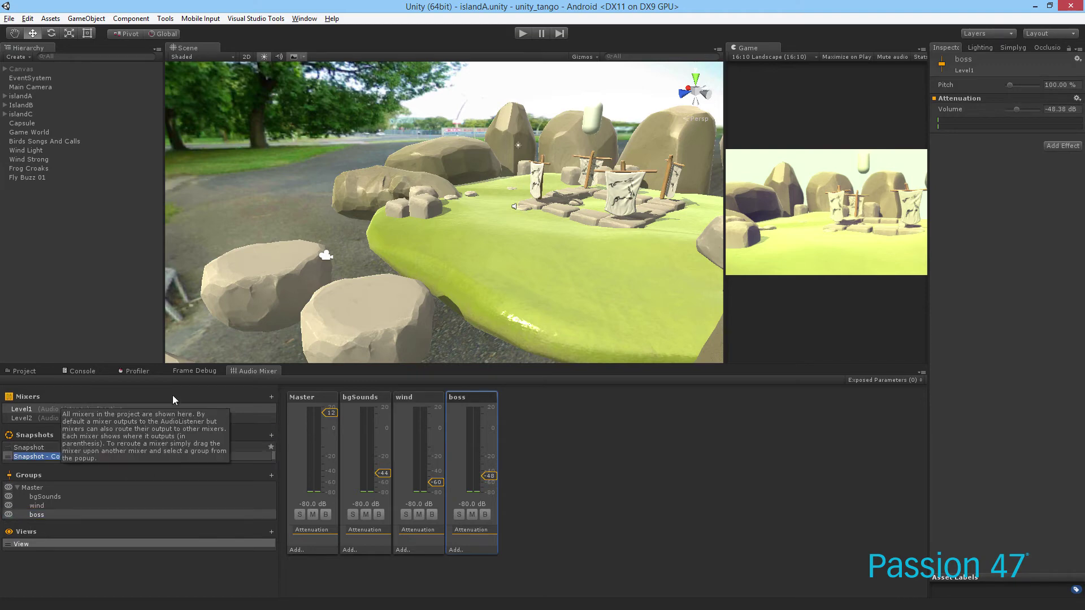
{"action": "type", "text": "Enemy1"}
{"action": "key", "text": "Return"}
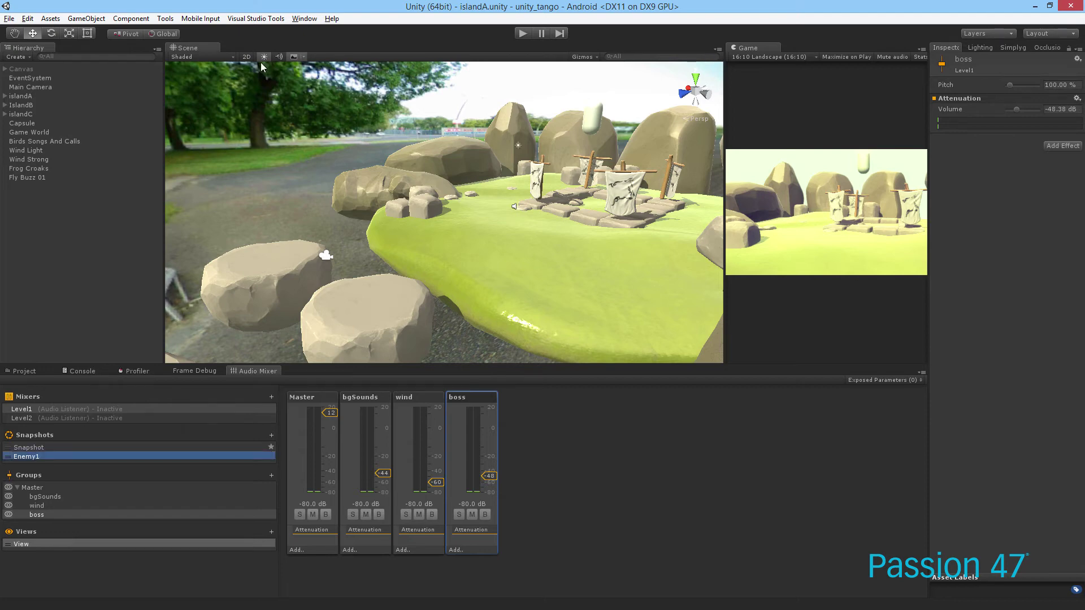
On the default Snapshot during play, set boss to -80 dB, wind to -7 dB and bgSounds near 0 dB.
{"action": "left_click", "coordinate": [215, 449]}
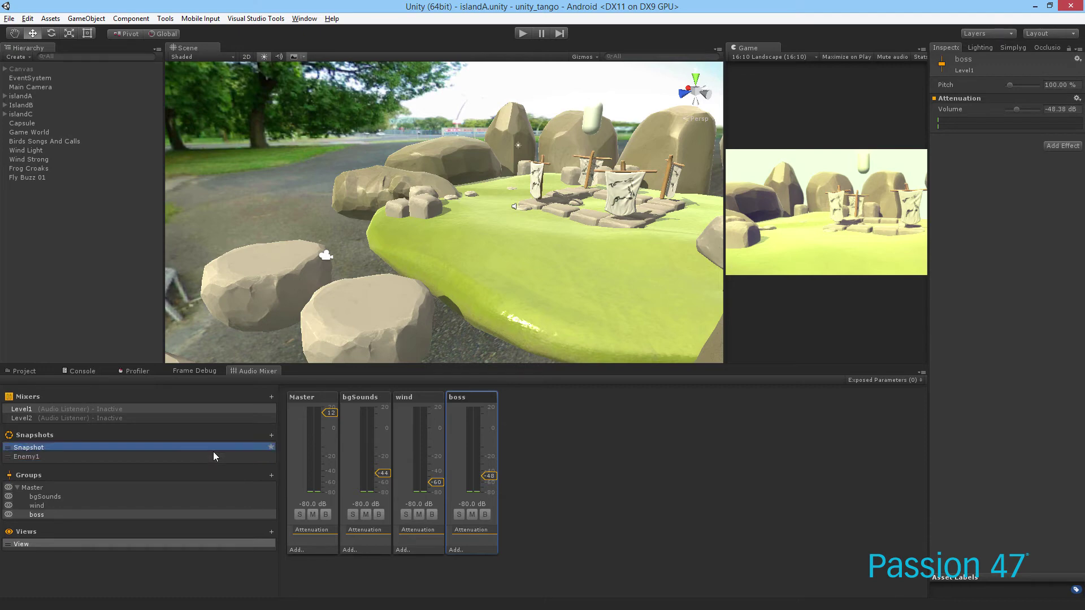
{"action": "left_click", "coordinate": [524, 34]}
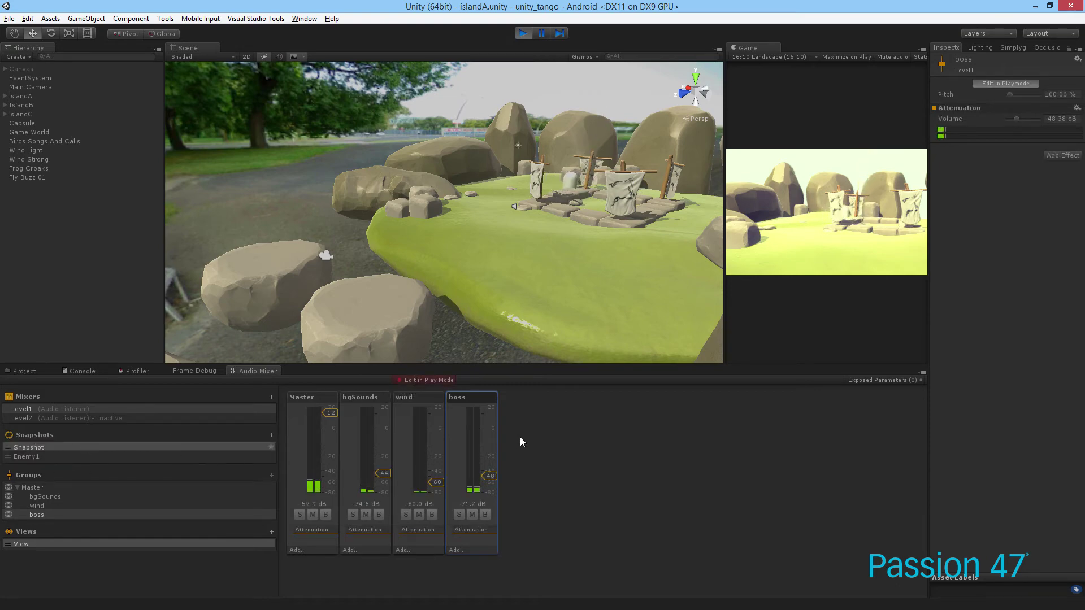
{"action": "left_click_drag", "start_coordinate": [490, 479], "coordinate": [442, 446]}
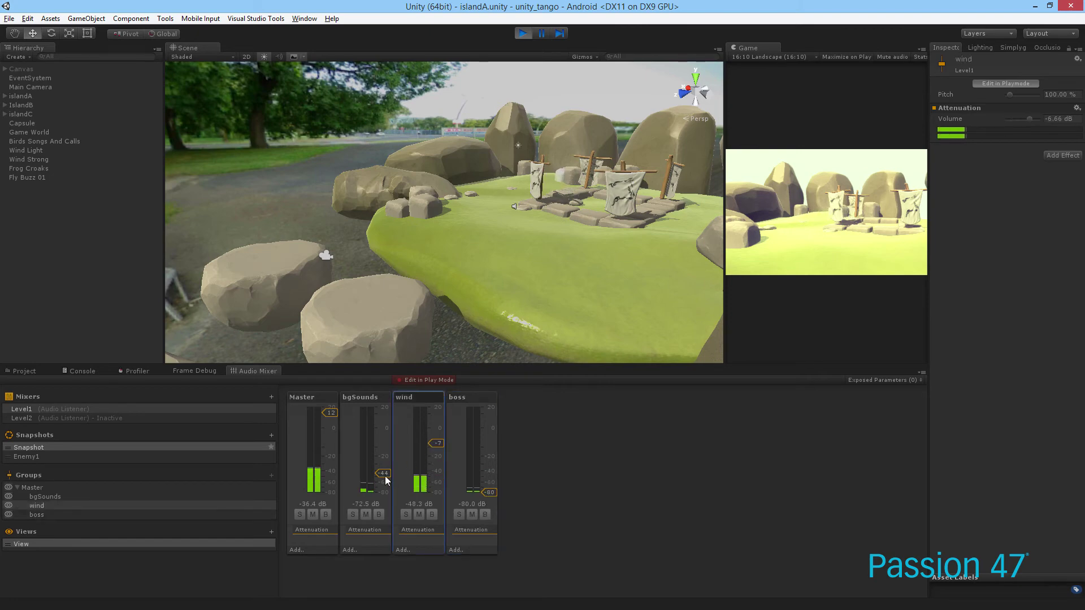
{"action": "left_click_drag", "start_coordinate": [384, 476], "coordinate": [383, 440]}
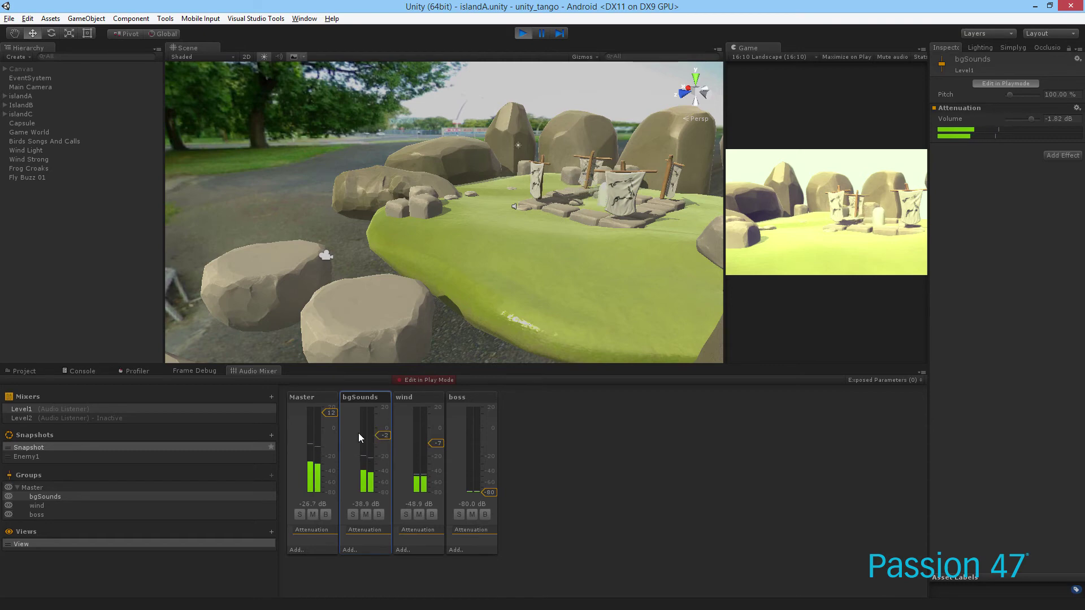
{"action": "mouse_move", "coordinate": [386, 436]}
{"action": "left_mouse_down"}
{"action": "mouse_move", "coordinate": [388, 445]}
{"action": "mouse_move", "coordinate": [387, 435]}
{"action": "left_mouse_up"}
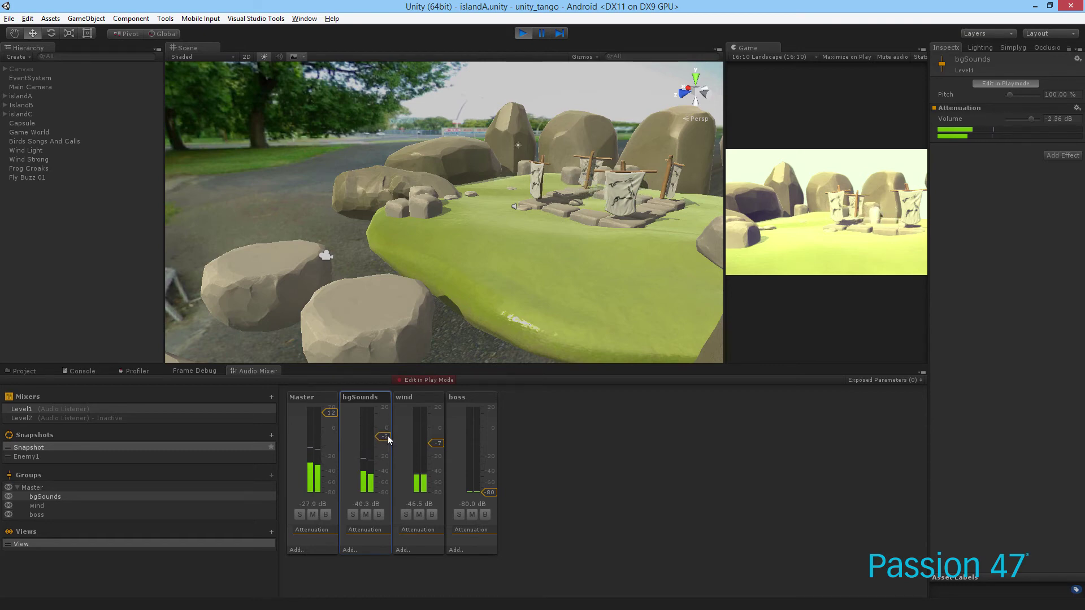
In Enemy1, set bgSounds to -80, Master to about -2, wind about 6 and boss about 13 dB.
{"action": "left_click", "coordinate": [112, 456]}
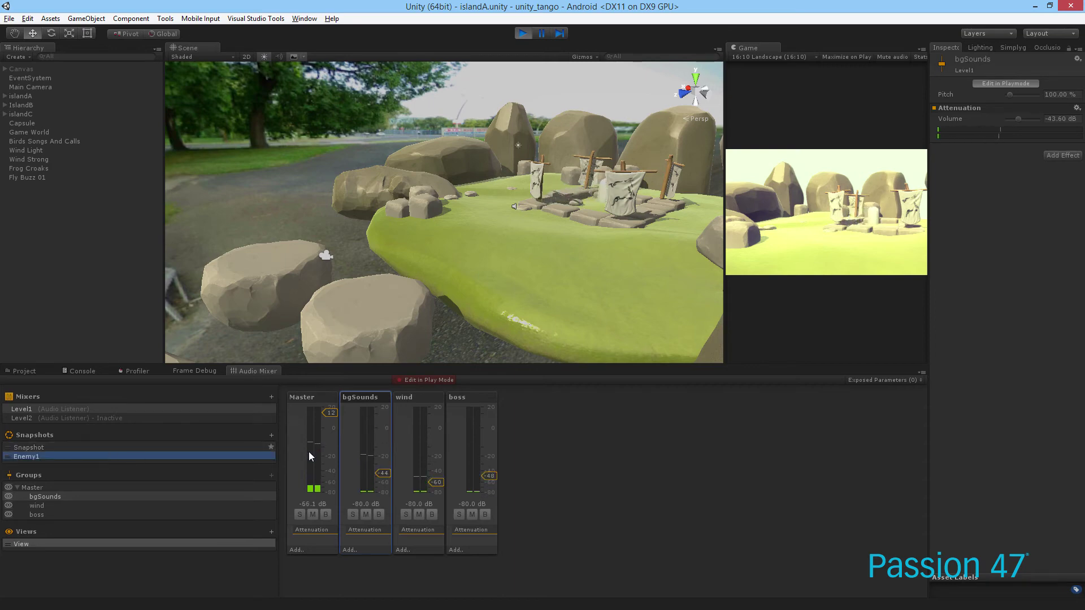
{"action": "left_click_drag", "start_coordinate": [387, 472], "coordinate": [389, 492]}
{"action": "left_click_drag", "start_coordinate": [330, 413], "coordinate": [331, 436]}
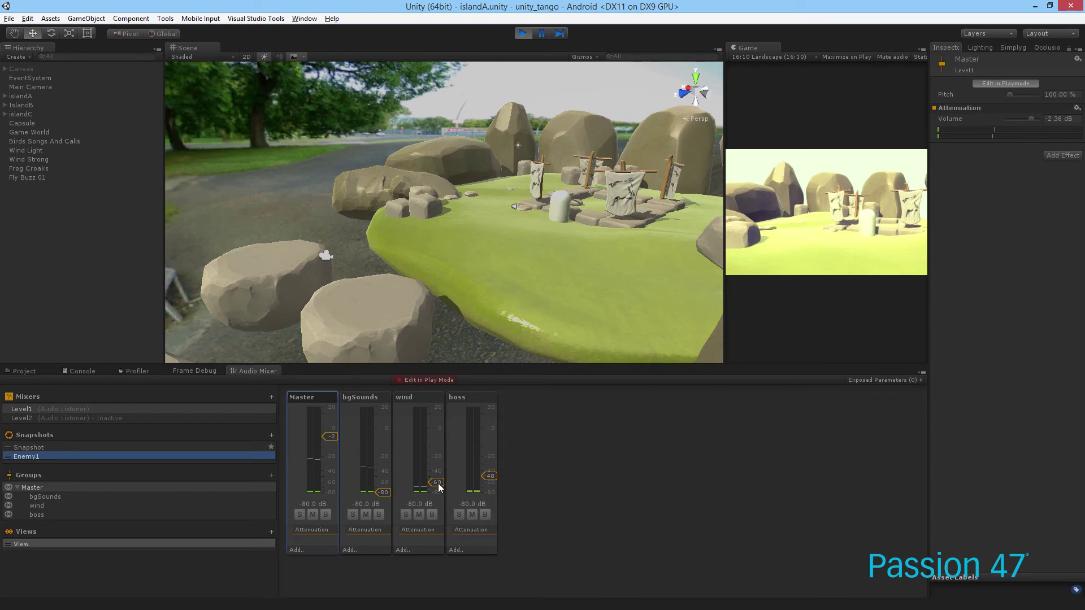
{"action": "left_click_drag", "start_coordinate": [437, 482], "coordinate": [494, 411]}
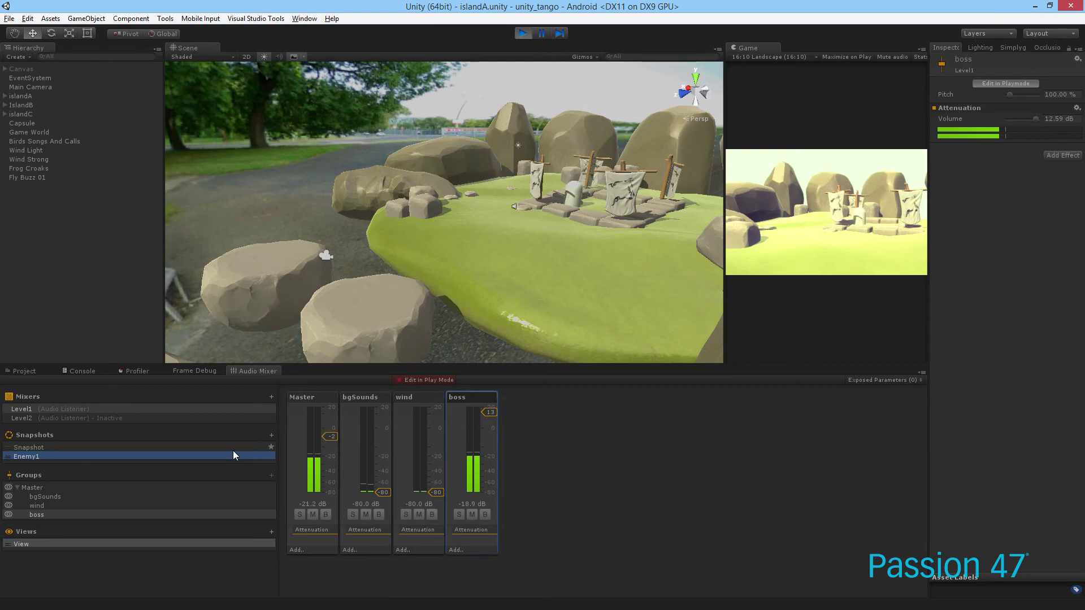
{"action": "left_click_drag", "start_coordinate": [433, 492], "coordinate": [436, 418]}
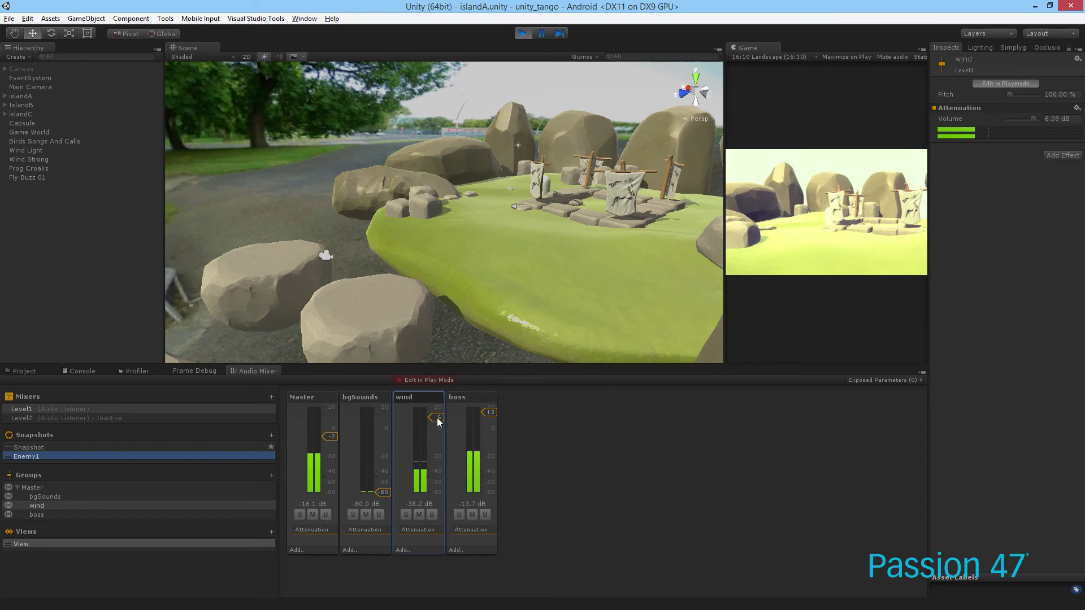
Compare Enemy1 against the default Snapshot, end on Snapshot, and stop the game.
{"action": "left_click", "coordinate": [221, 446]}
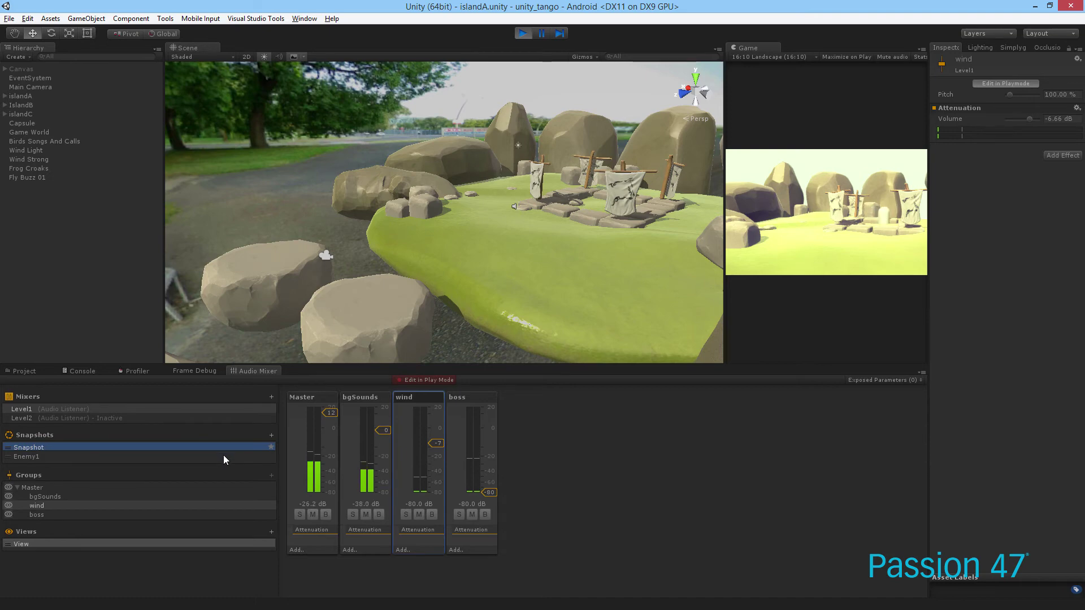
{"action": "left_click", "coordinate": [225, 455]}
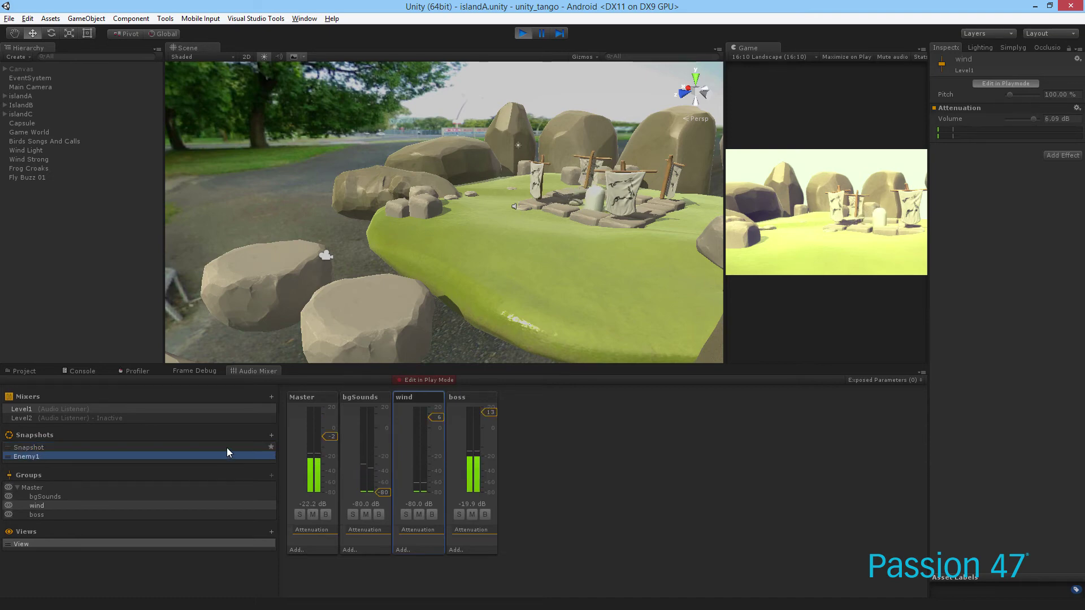
{"action": "left_click", "coordinate": [226, 448]}
{"action": "left_click", "coordinate": [521, 33]}
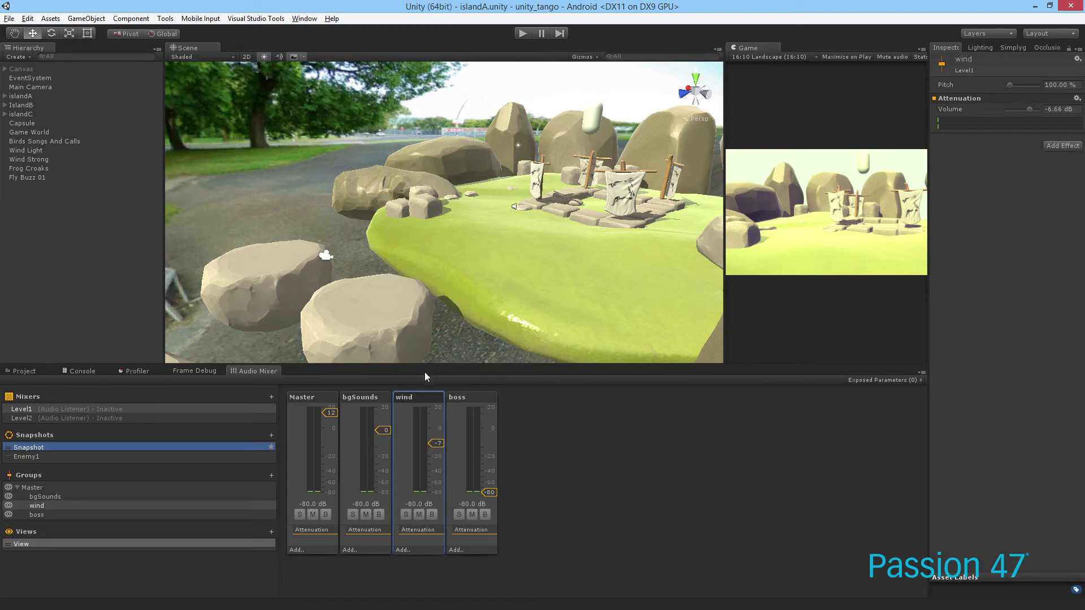
Create a new child group named Fire under Master in the Level1 mixer.
{"action": "left_click", "coordinate": [207, 489]}
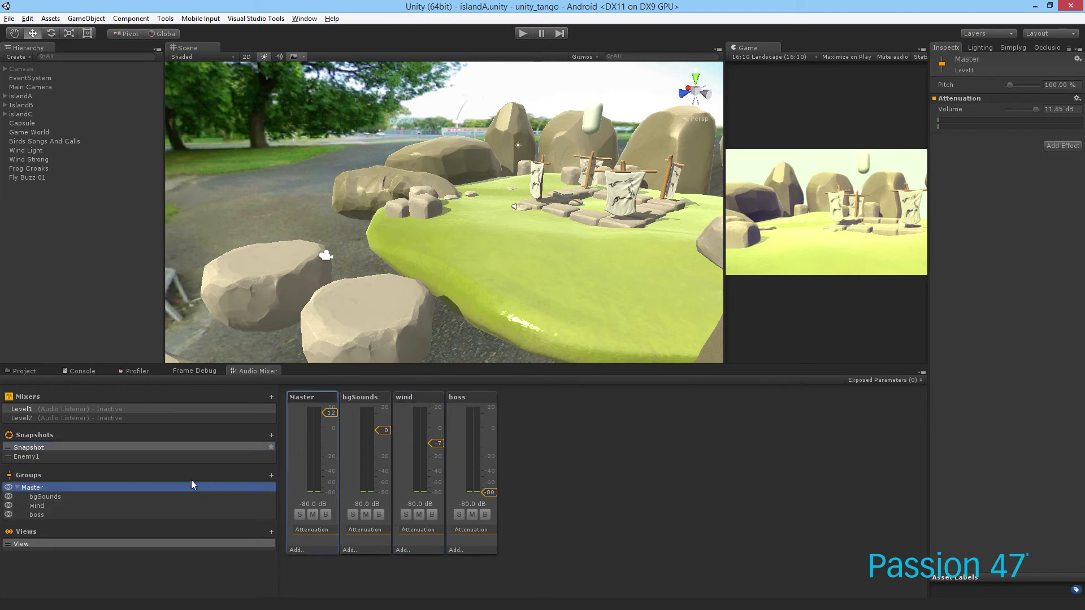
{"action": "left_click", "coordinate": [271, 475]}
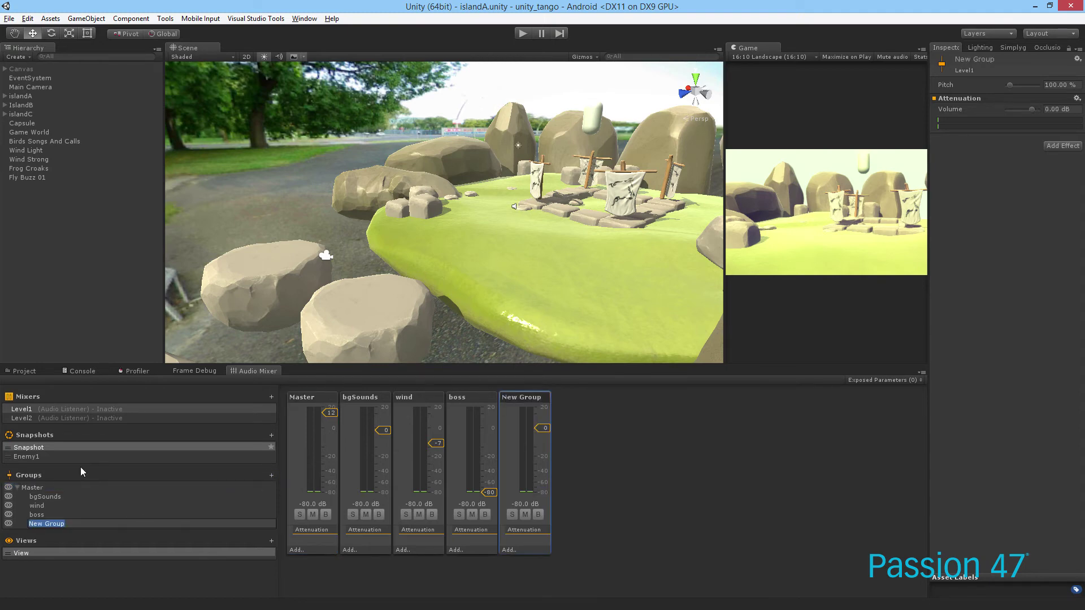
{"action": "type", "text": "Fire"}
{"action": "key", "text": "Return"}
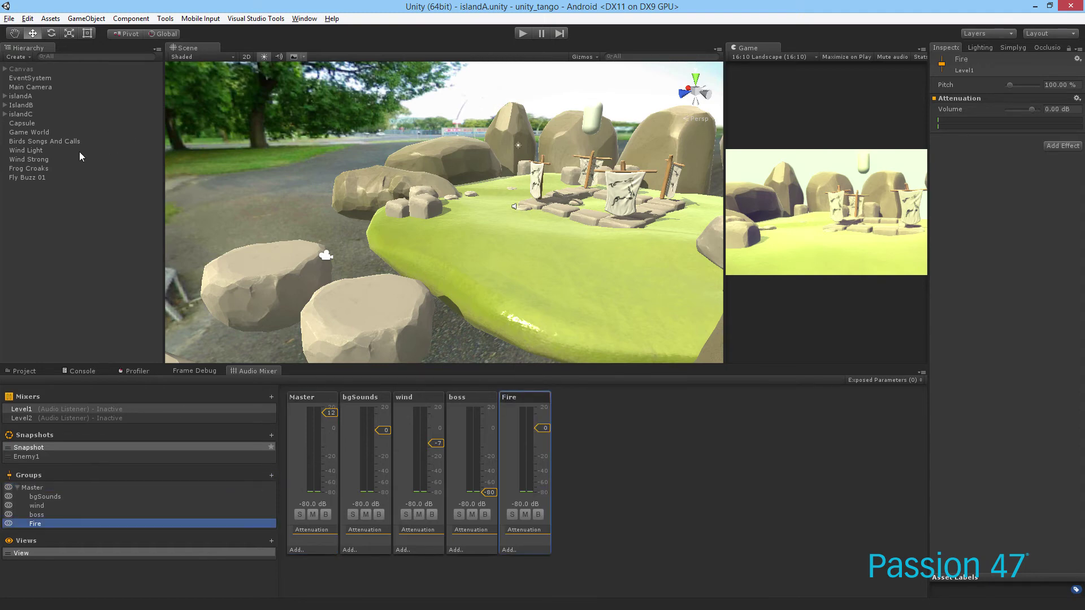
Add the FireballPassByHeavy clip to the scene, test it in Play mode, then delete it.
{"action": "left_click", "coordinate": [25, 371]}
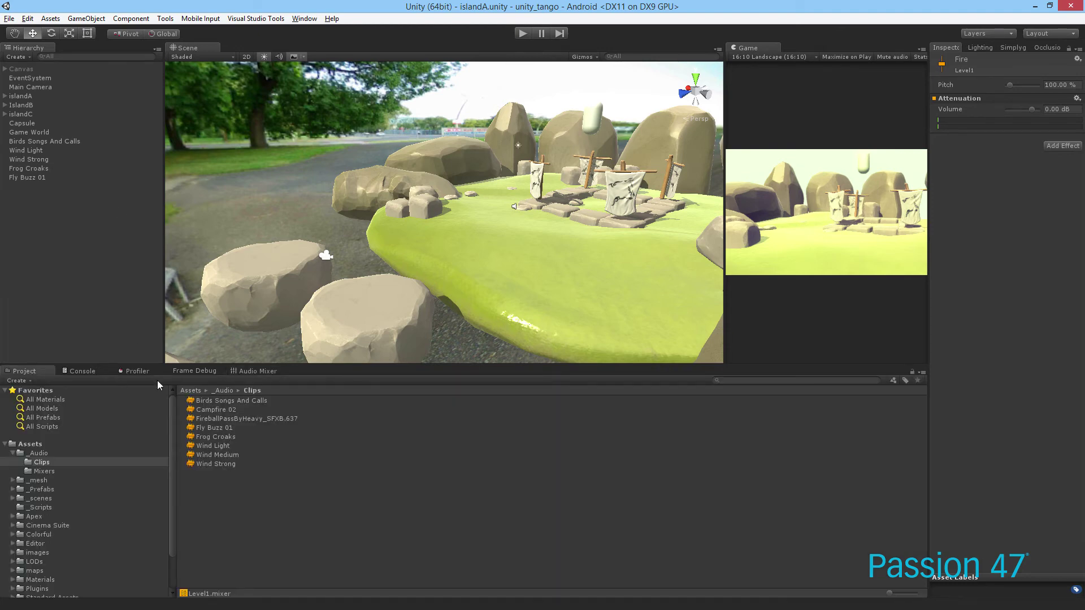
{"action": "left_click", "coordinate": [228, 436]}
{"action": "left_click", "coordinate": [234, 420]}
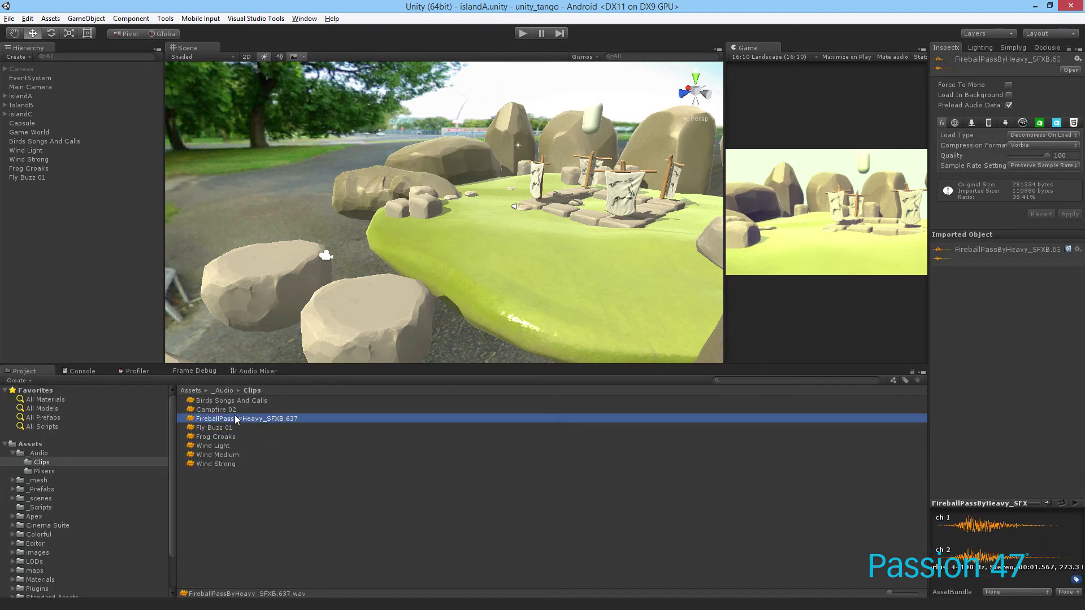
{"action": "left_click_drag", "start_coordinate": [243, 420], "coordinate": [85, 307]}
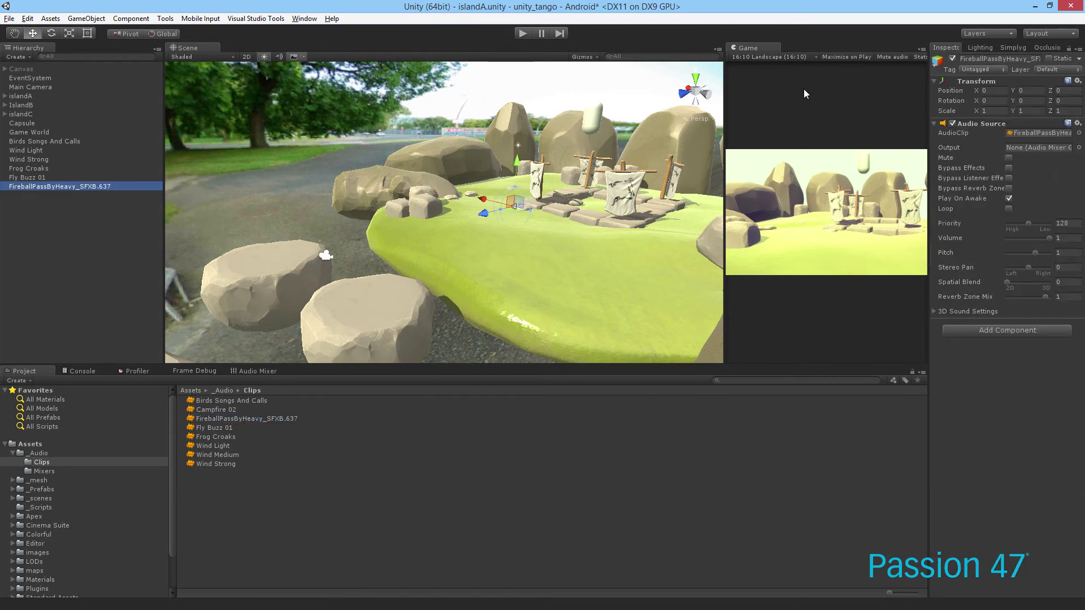
{"action": "left_click", "coordinate": [521, 33]}
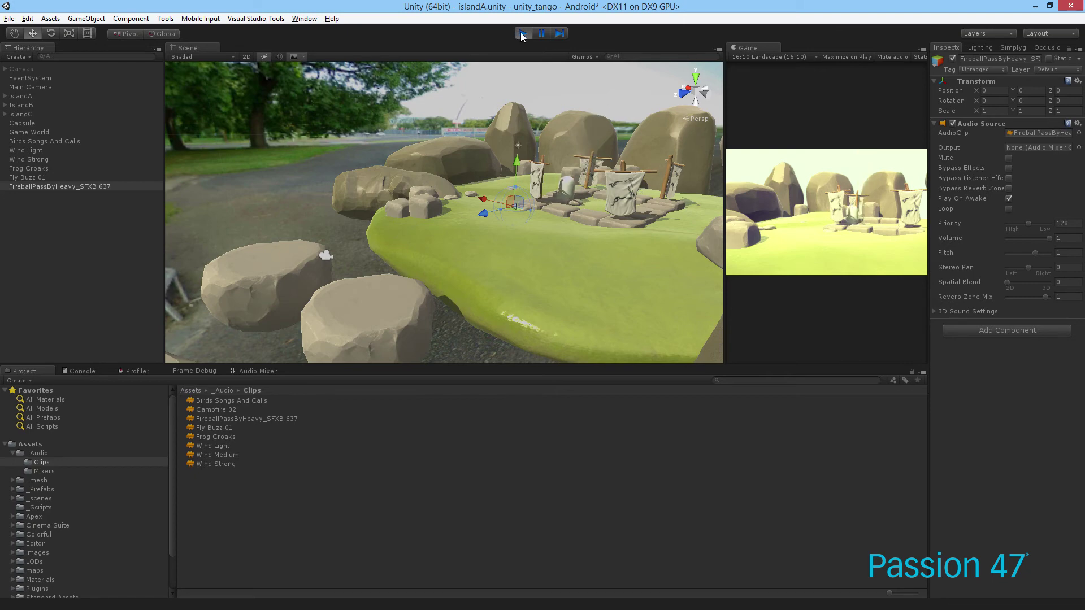
{"action": "left_click", "coordinate": [521, 34]}
{"action": "left_click", "coordinate": [95, 183]}
{"action": "key", "text": "Delete"}
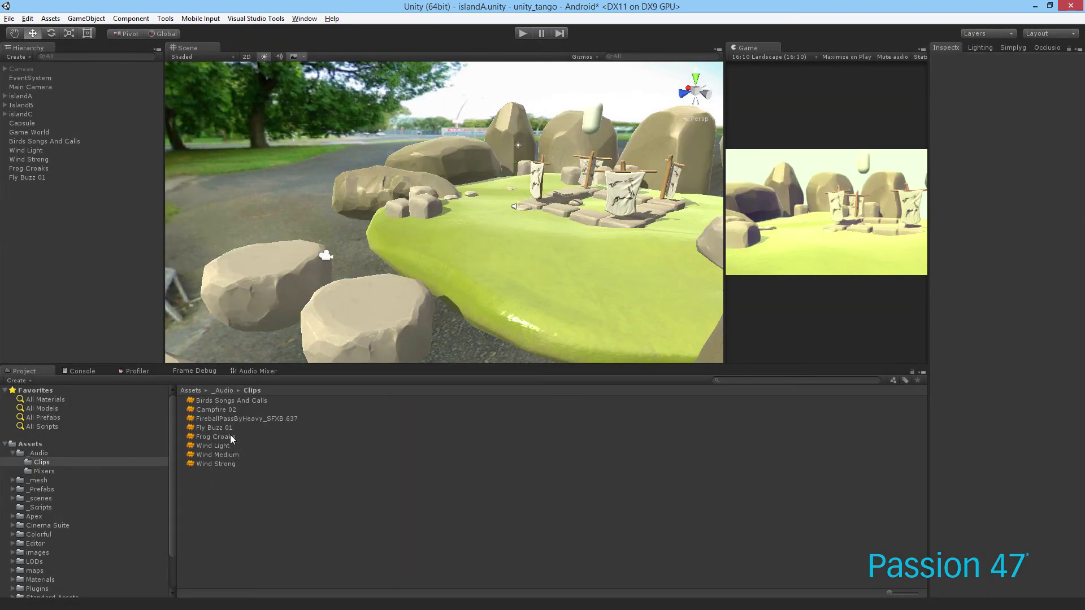
Drag the Campfire 02 clip into the Hierarchy as a scene sound object.
{"action": "left_click", "coordinate": [226, 410]}
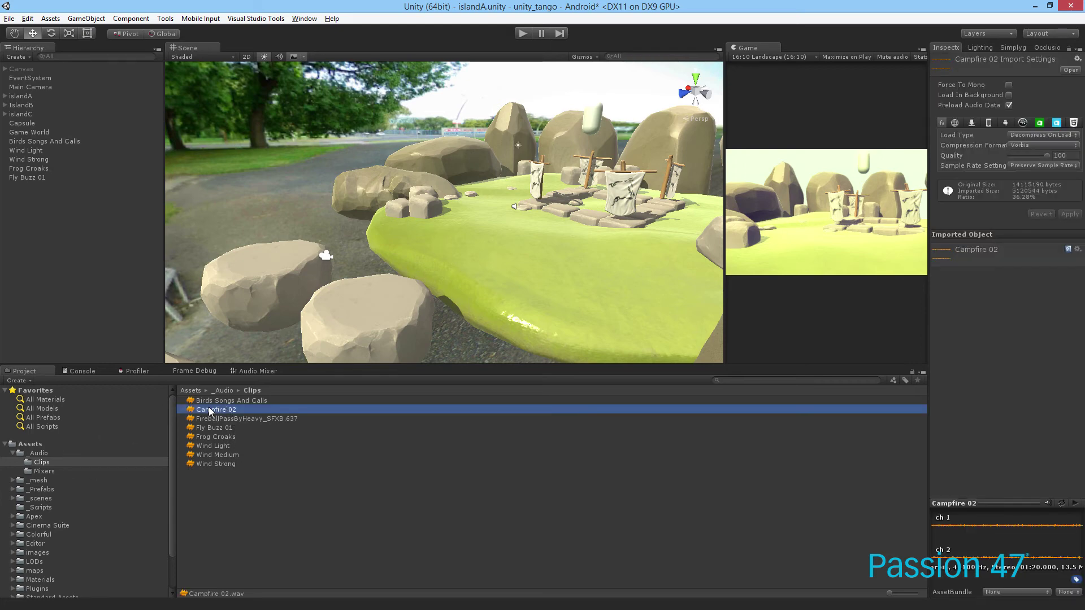
{"action": "left_click_drag", "start_coordinate": [213, 410], "coordinate": [112, 321]}
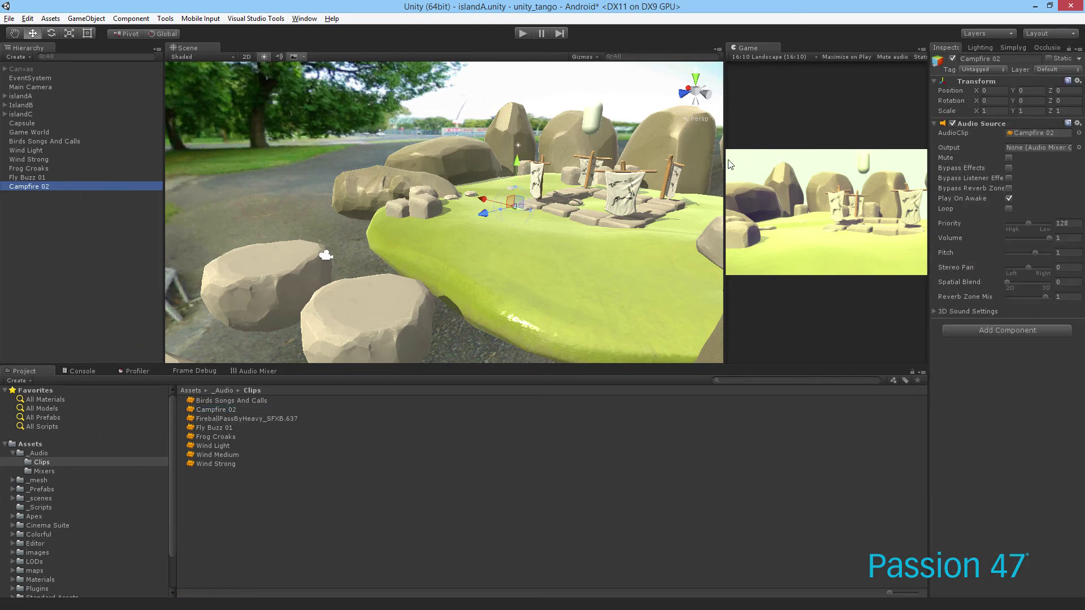
{"action": "left_click", "coordinate": [232, 401]}
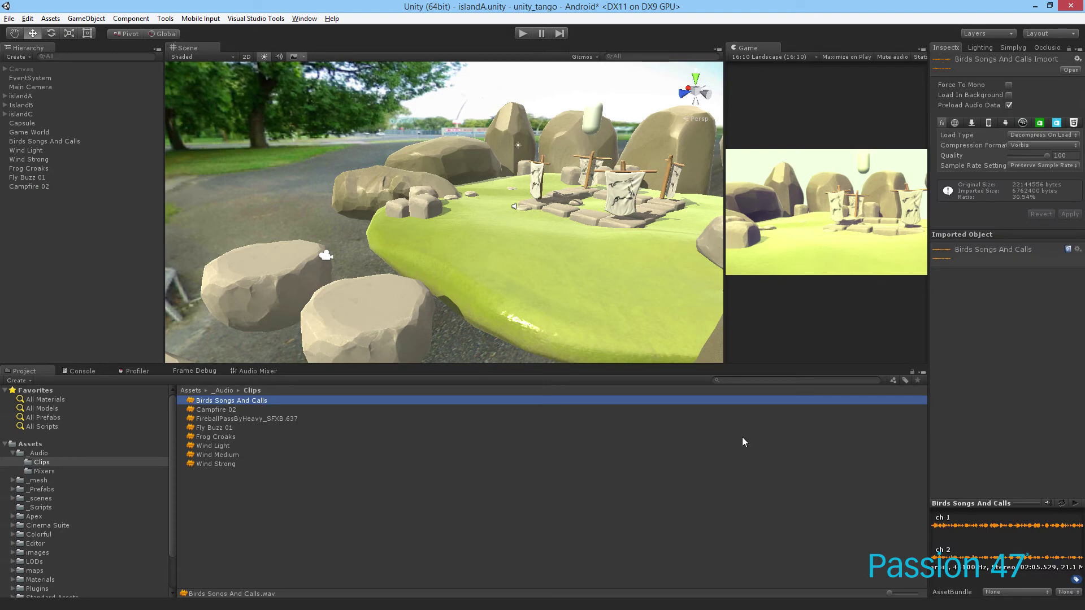
Set the Campfire 02 Audio Source output to the Level1 Fire mixer group.
{"action": "left_click", "coordinate": [38, 186]}
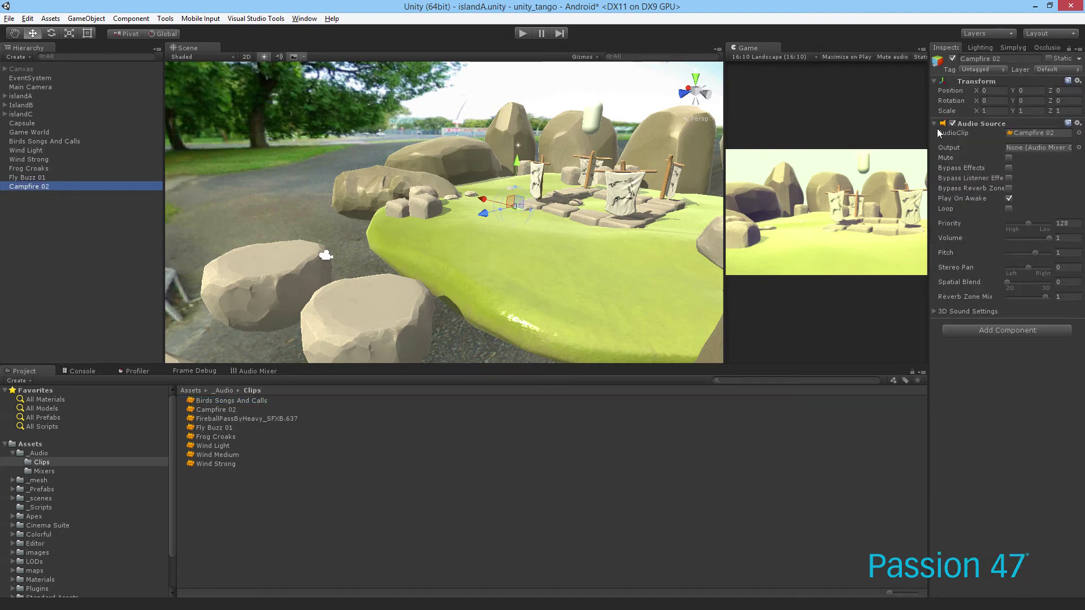
{"action": "left_click", "coordinate": [1078, 147]}
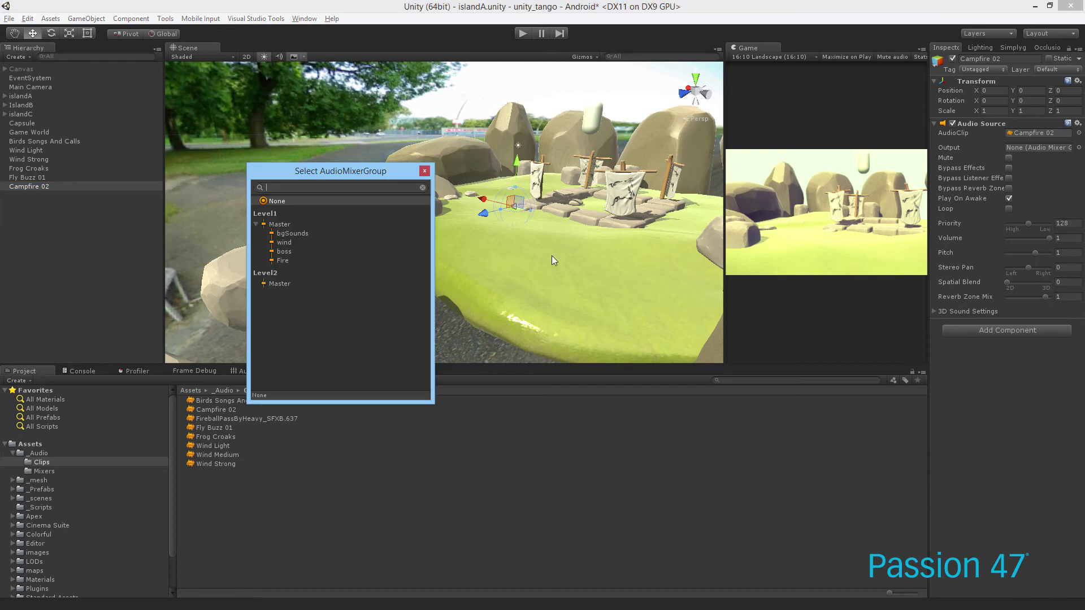
{"action": "left_click", "coordinate": [292, 254]}
{"action": "left_click", "coordinate": [278, 262]}
{"action": "double_click", "coordinate": [280, 259]}
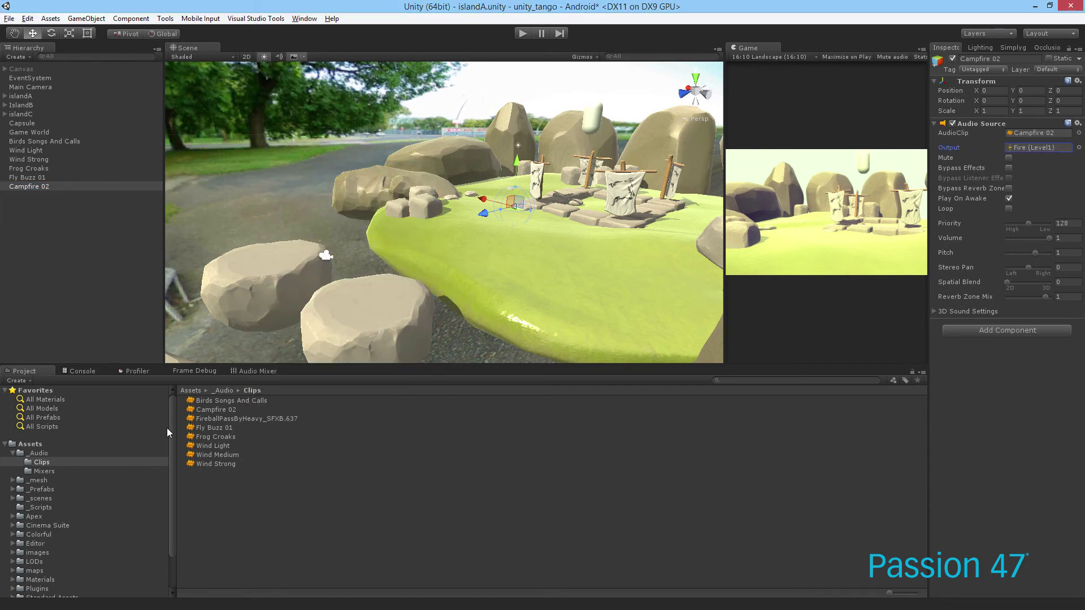
Reopen the Audio Mixer and dock it back below the scene view.
{"action": "left_click", "coordinate": [242, 372]}
{"action": "left_click_drag", "start_coordinate": [242, 372], "coordinate": [242, 508]}
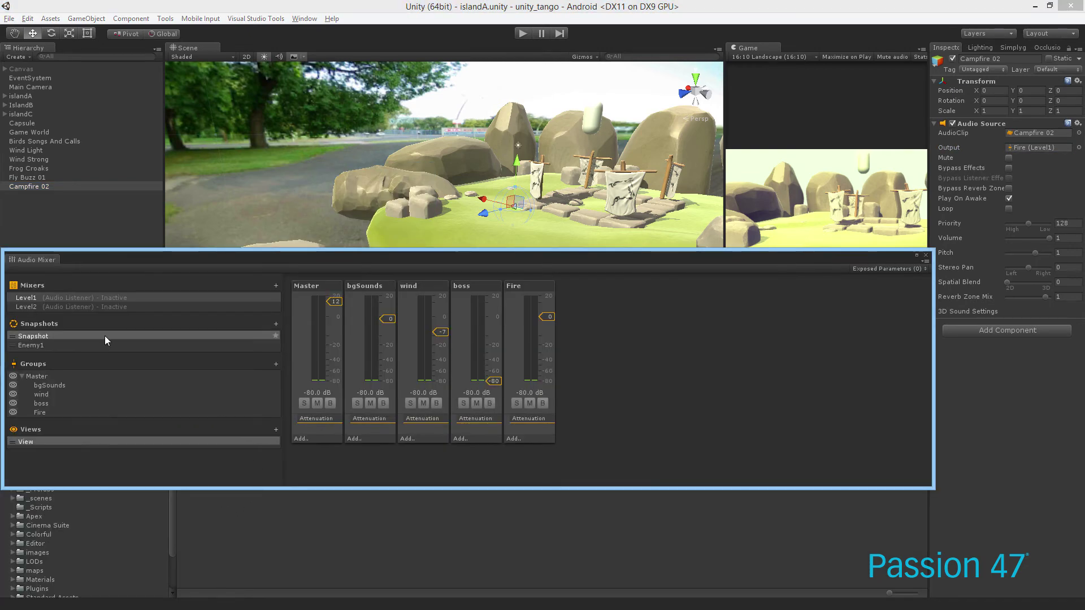
{"action": "left_click_drag", "start_coordinate": [41, 260], "coordinate": [188, 372]}
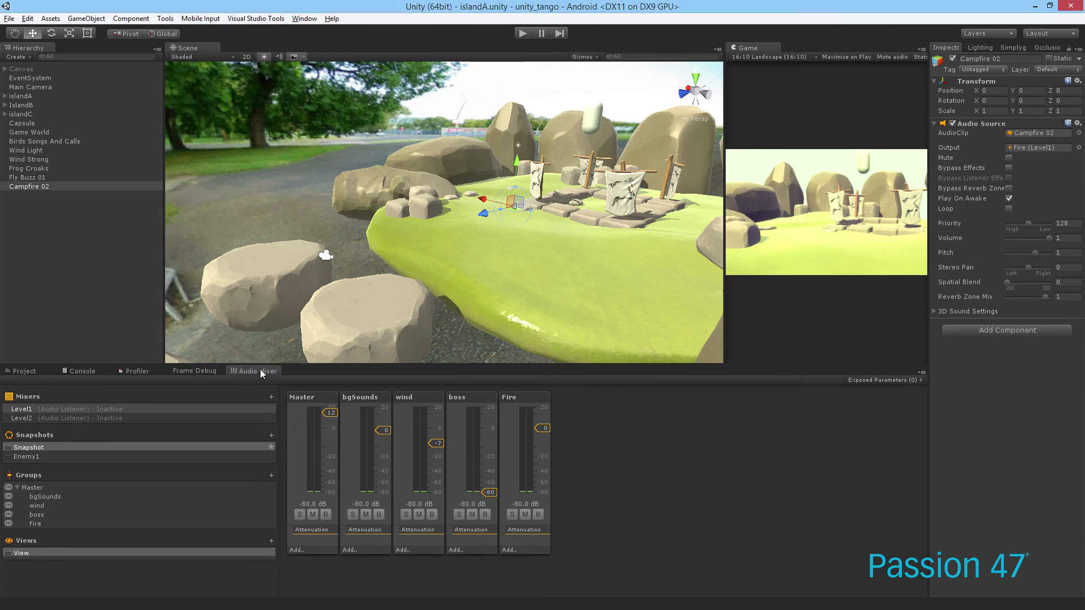
Pull the Fire group fader down to -80 dB in the default snapshot.
{"action": "left_click", "coordinate": [81, 521]}
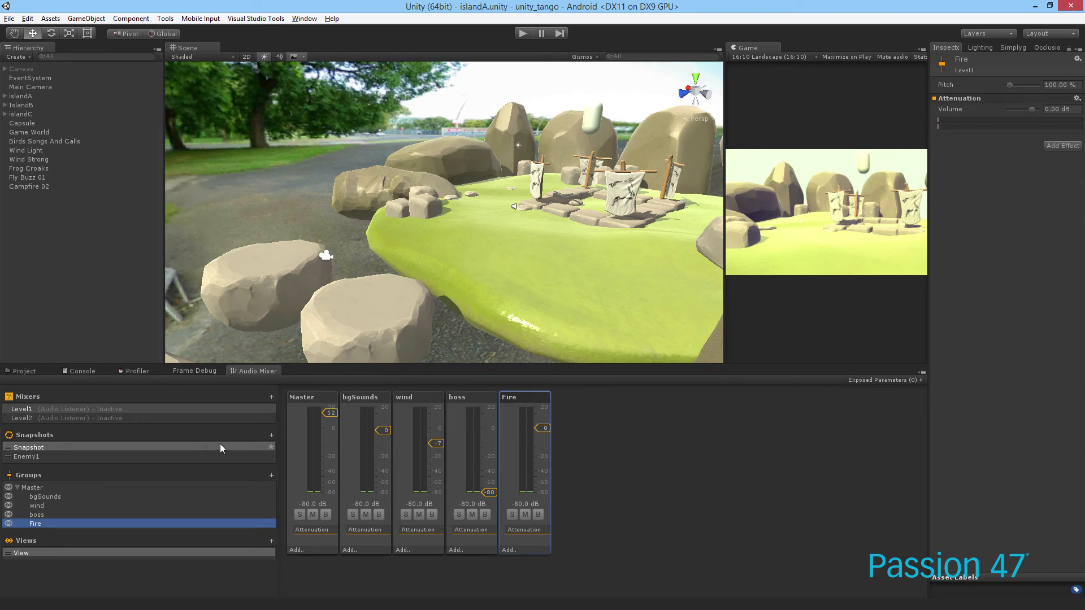
{"action": "left_click", "coordinate": [482, 394]}
{"action": "left_click", "coordinate": [515, 416]}
{"action": "left_click", "coordinate": [69, 185]}
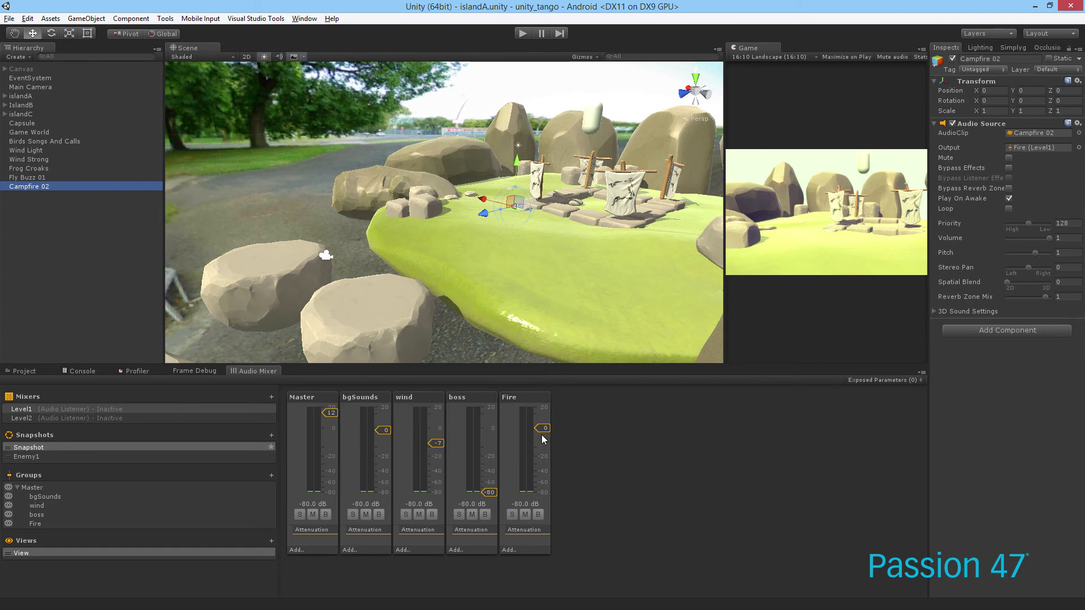
{"action": "left_click_drag", "start_coordinate": [542, 437], "coordinate": [547, 527]}
In the Enemy1 snapshot, set Fire to -22 dB, boss to -2 dB and wind to -80 dB.
{"action": "left_click", "coordinate": [103, 447]}
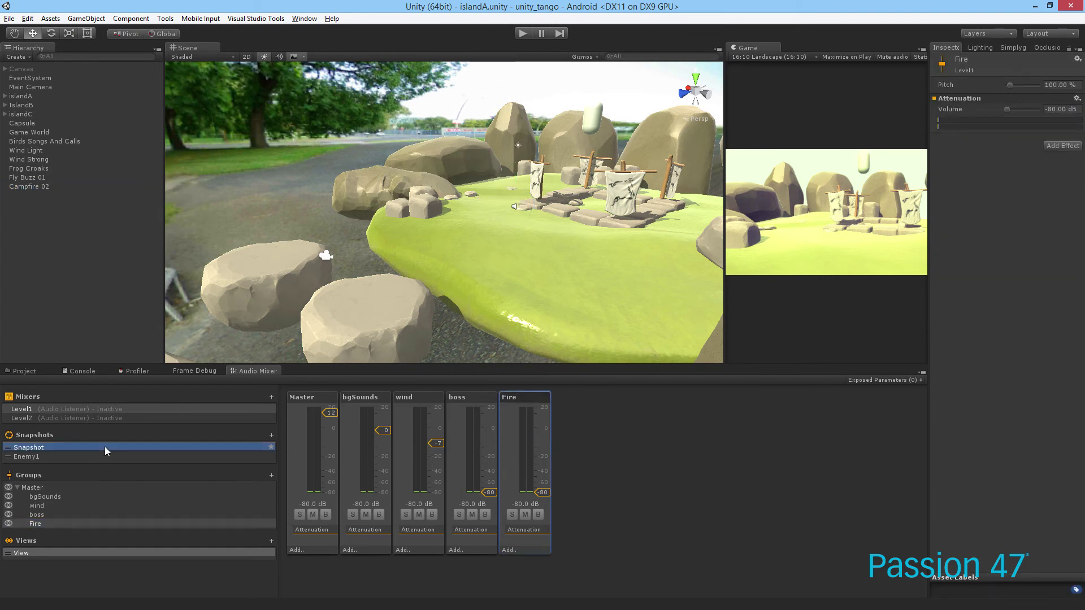
{"action": "left_click", "coordinate": [106, 456]}
{"action": "left_click_drag", "start_coordinate": [543, 429], "coordinate": [541, 471]}
{"action": "left_click_drag", "start_coordinate": [488, 412], "coordinate": [443, 456]}
{"action": "left_click_drag", "start_coordinate": [543, 473], "coordinate": [546, 465]}
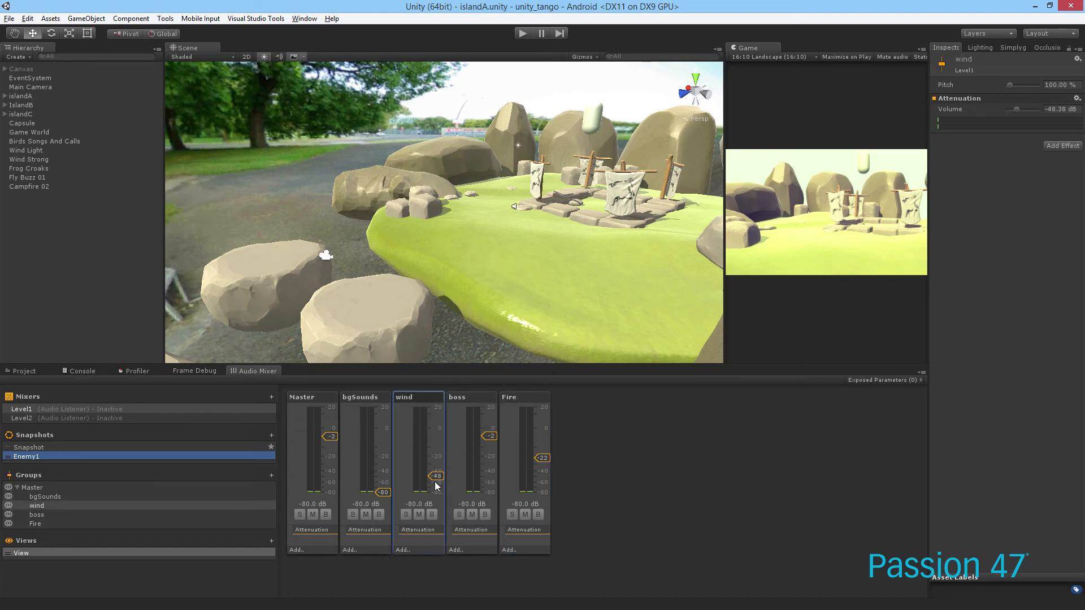
{"action": "left_click_drag", "start_coordinate": [435, 486], "coordinate": [435, 493]}
{"action": "left_click", "coordinate": [493, 399]}
{"action": "left_click", "coordinate": [536, 399]}
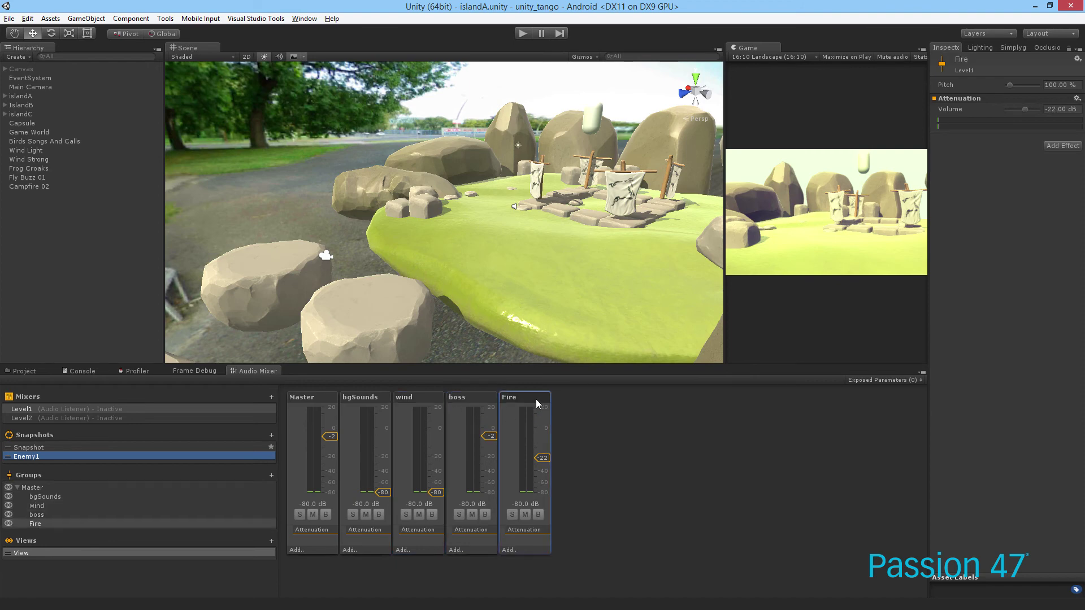
Run with Edit in Play Mode and raise Enemy1's Fire to 15.10 dB and boss to 7.83 dB.
{"action": "left_click", "coordinate": [524, 33]}
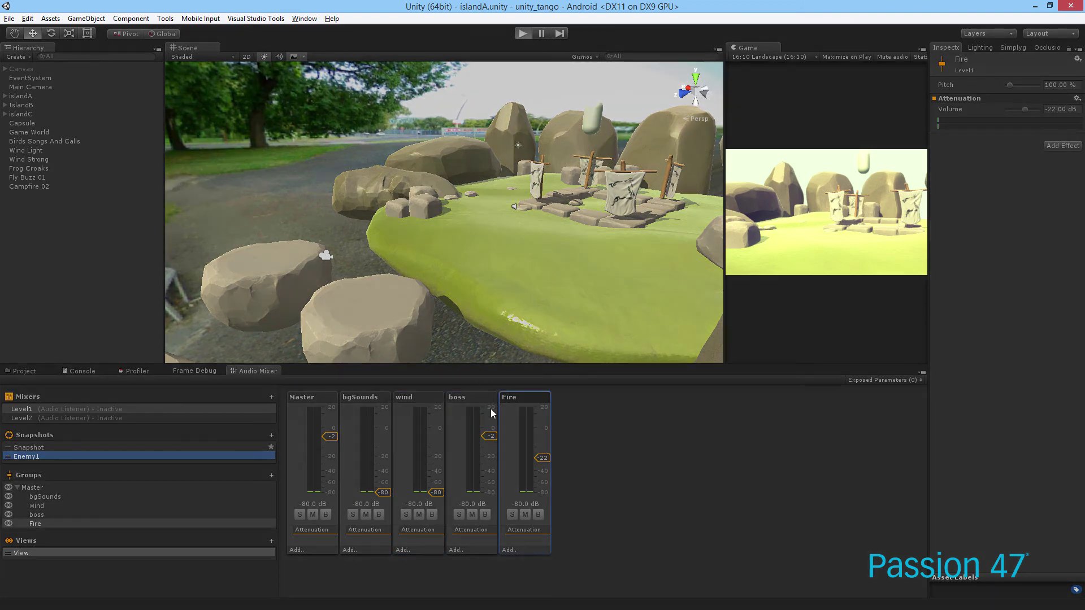
{"action": "left_click", "coordinate": [427, 380]}
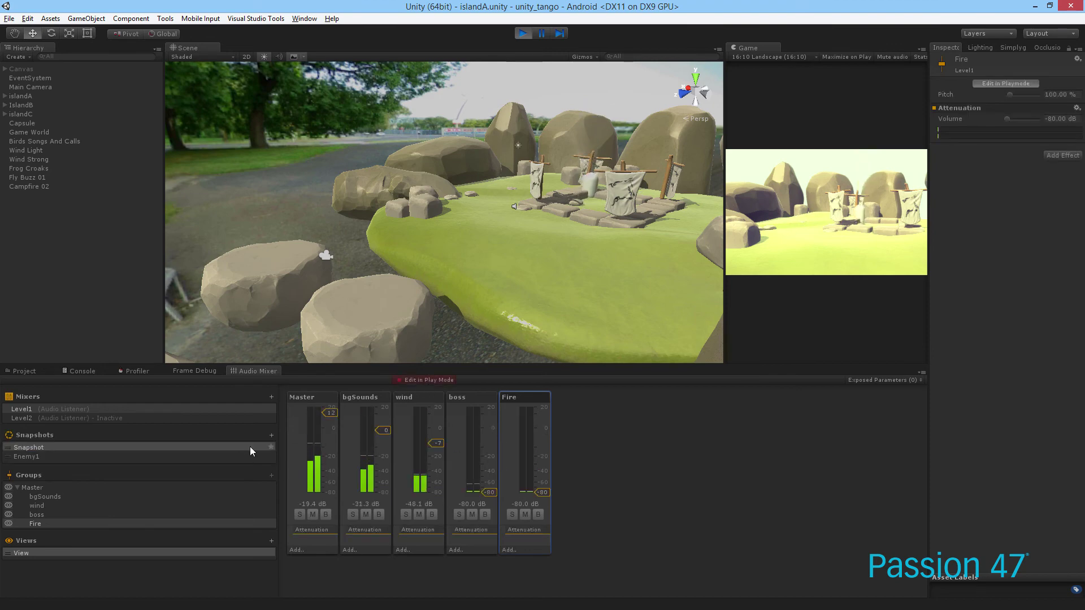
{"action": "left_click", "coordinate": [236, 455]}
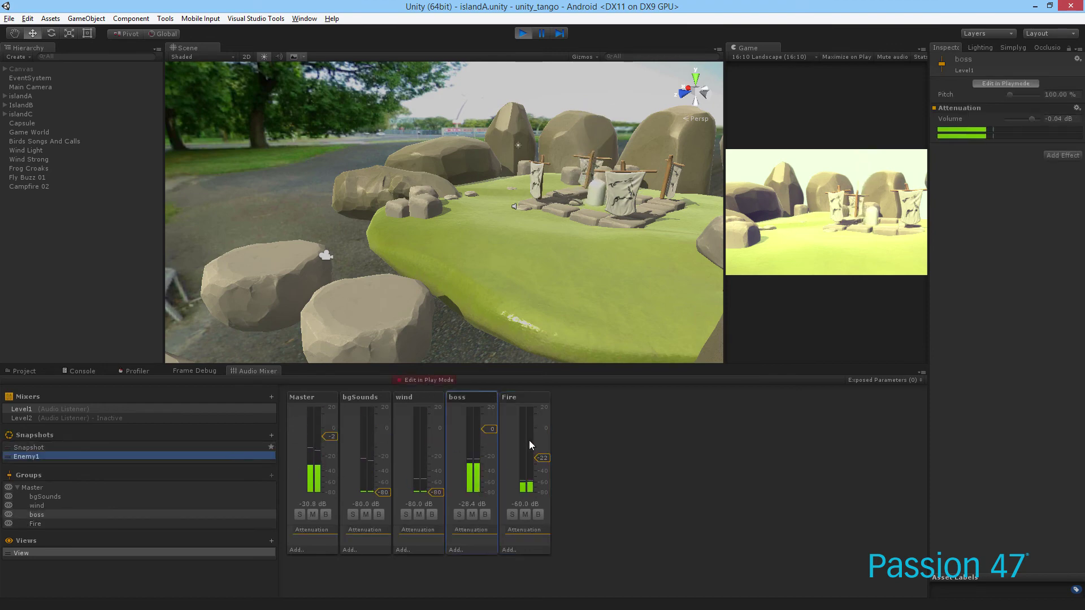
{"action": "left_click_drag", "start_coordinate": [541, 443], "coordinate": [491, 422]}
{"action": "left_click", "coordinate": [443, 505]}
{"action": "left_click", "coordinate": [386, 491]}
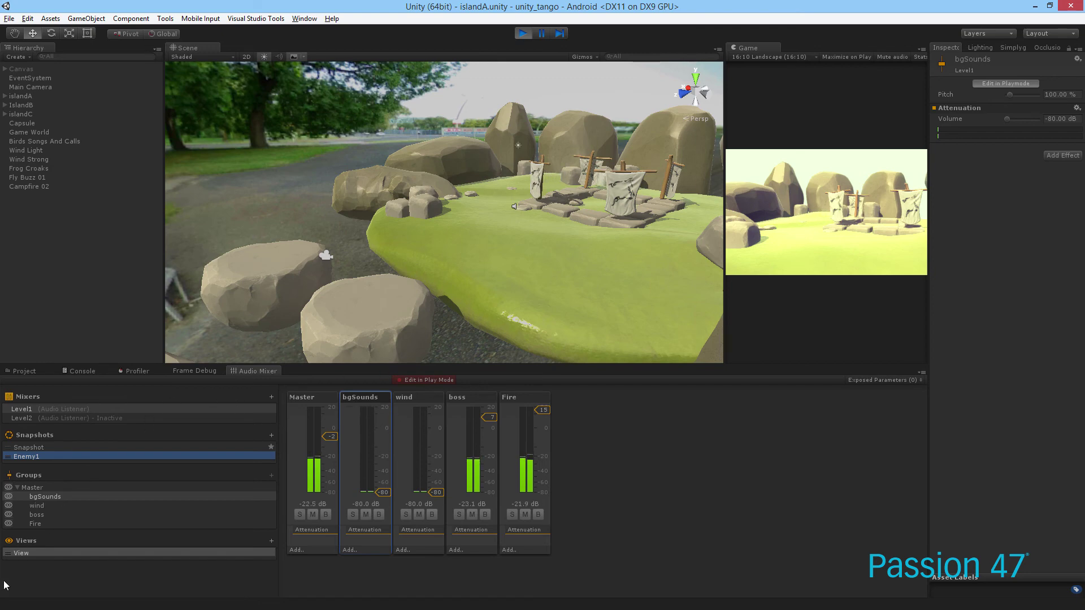
Add a second mixer view named Boss.
{"action": "left_click", "coordinate": [272, 541]}
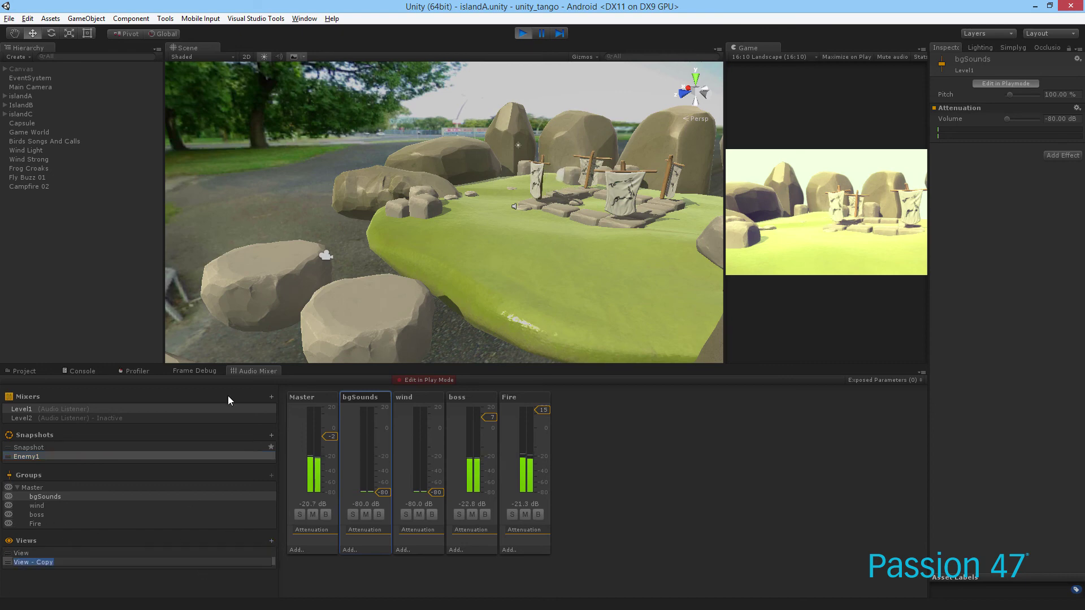
{"action": "type", "text": "Boss"}
{"action": "key", "text": "Return"}
Rename the original View to Main.
{"action": "left_click", "coordinate": [50, 554]}
{"action": "left_click", "coordinate": [50, 562]}
{"action": "left_click", "coordinate": [48, 553]}
{"action": "left_click", "coordinate": [25, 553]}
{"action": "type", "text": "Main"}
{"action": "key", "text": "Return"}
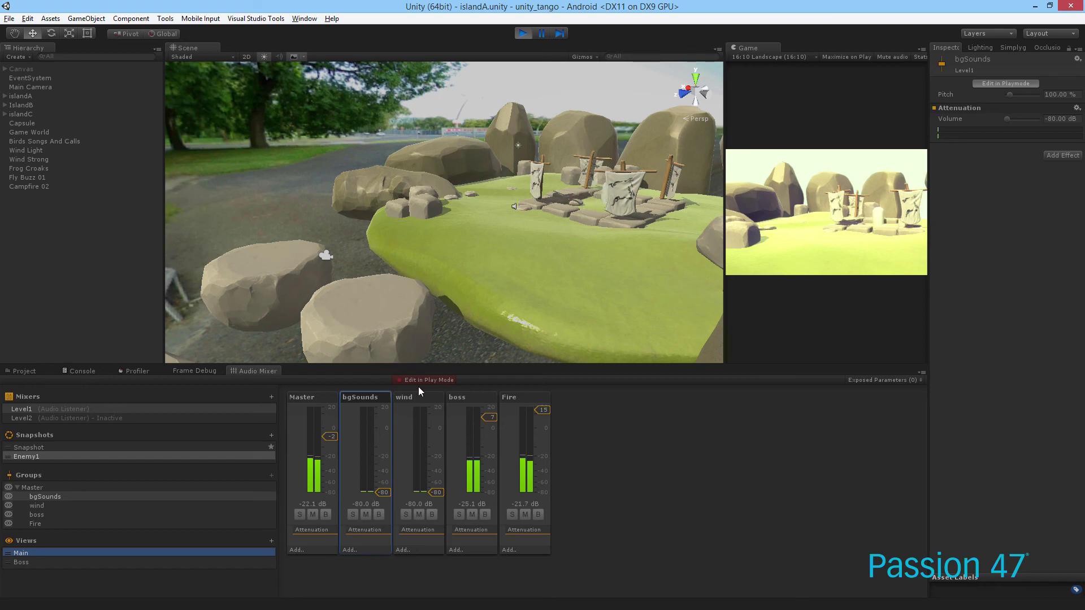
Stop the game and hide the Fire and boss groups from the Main view.
{"action": "left_click", "coordinate": [523, 34]}
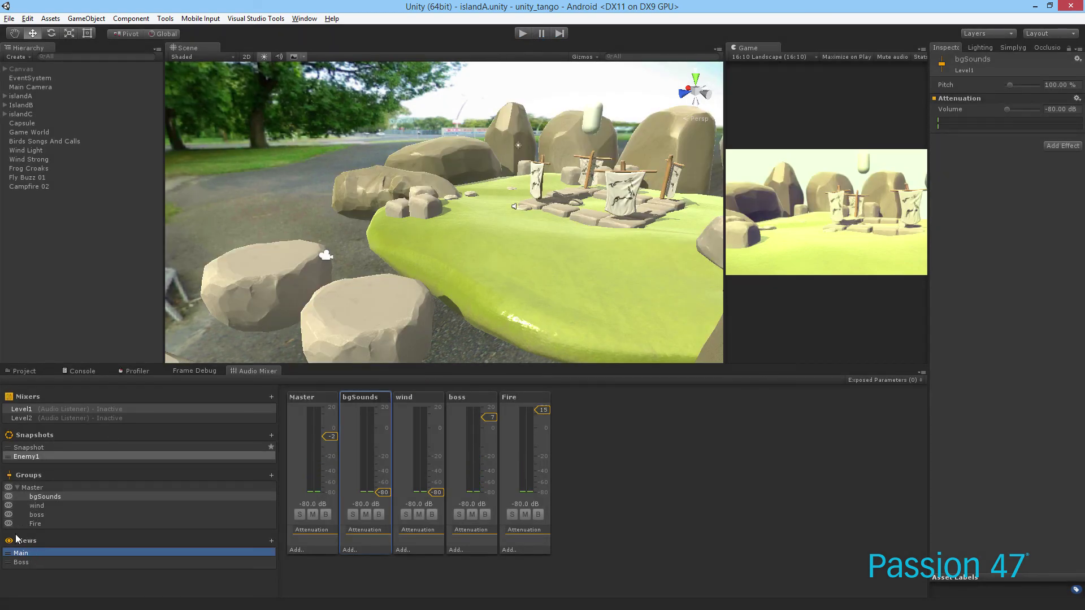
{"action": "left_click", "coordinate": [9, 524]}
{"action": "left_click", "coordinate": [9, 515]}
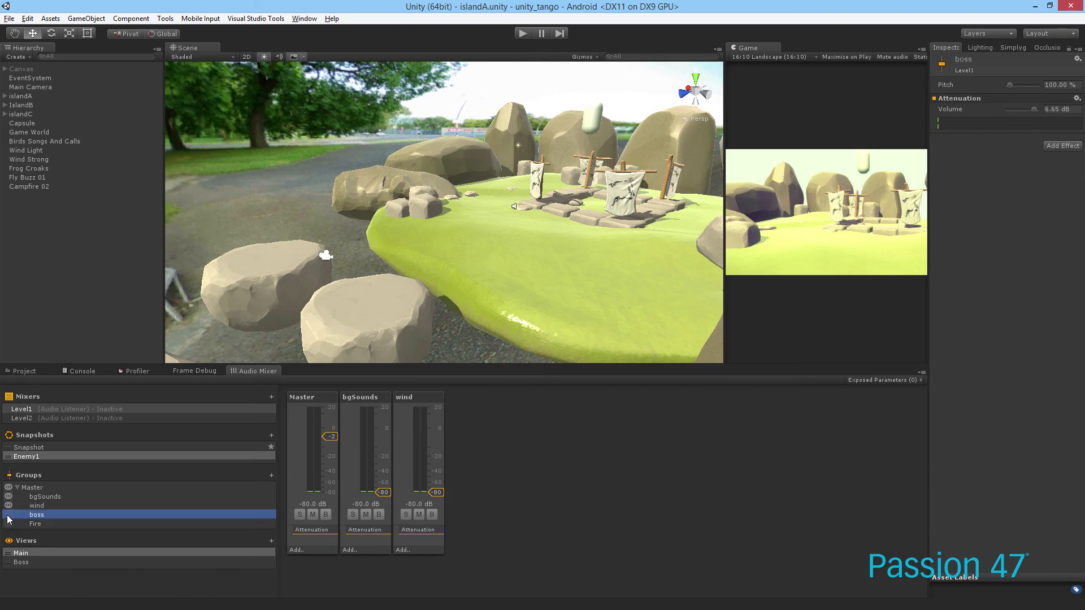
Delete an accidentally added New Group and hide Master from the Main view.
{"action": "left_click", "coordinate": [17, 487]}
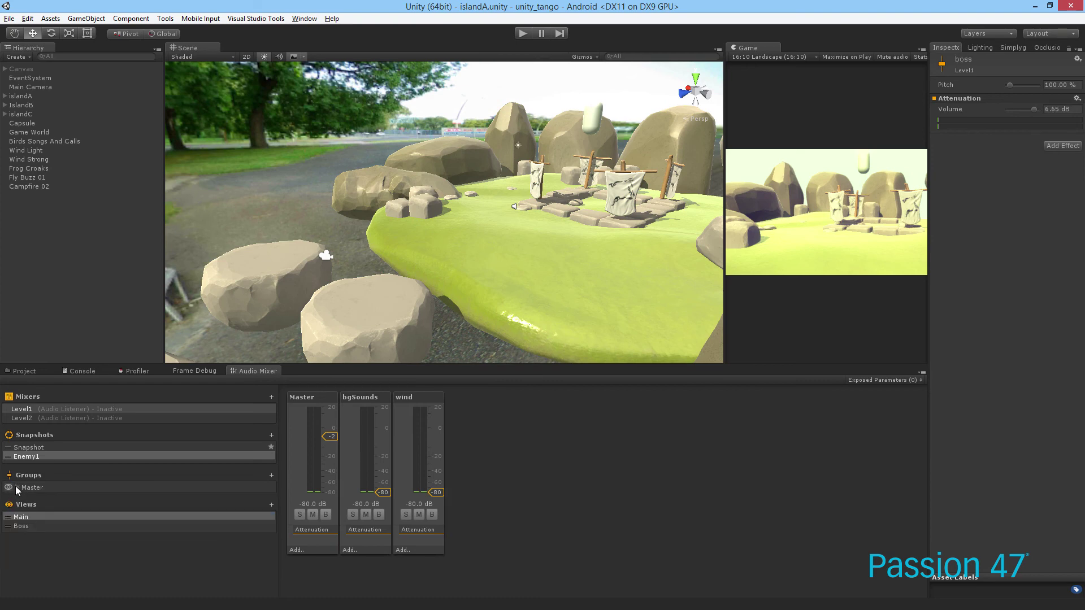
{"action": "left_click", "coordinate": [271, 475]}
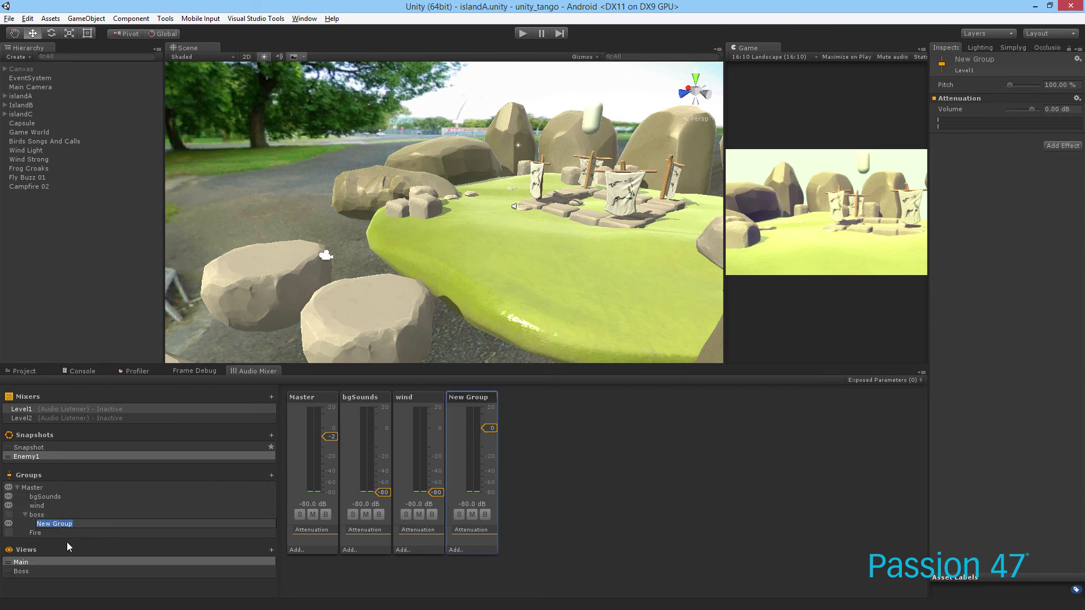
{"action": "key", "text": "Return"}
{"action": "key", "text": "Delete"}
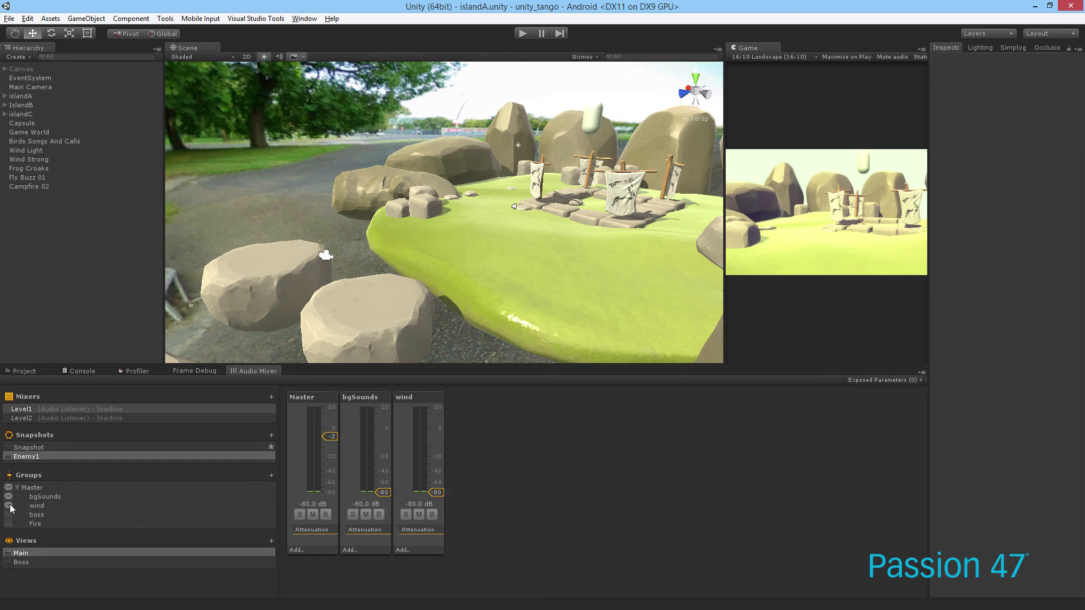
{"action": "left_click", "coordinate": [42, 499]}
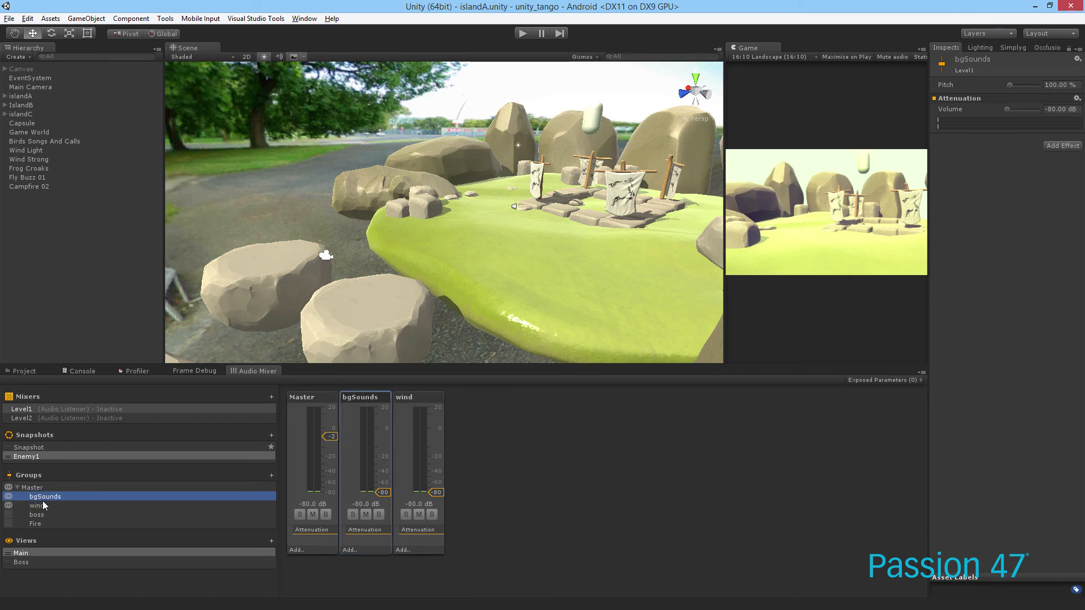
{"action": "left_click", "coordinate": [303, 402]}
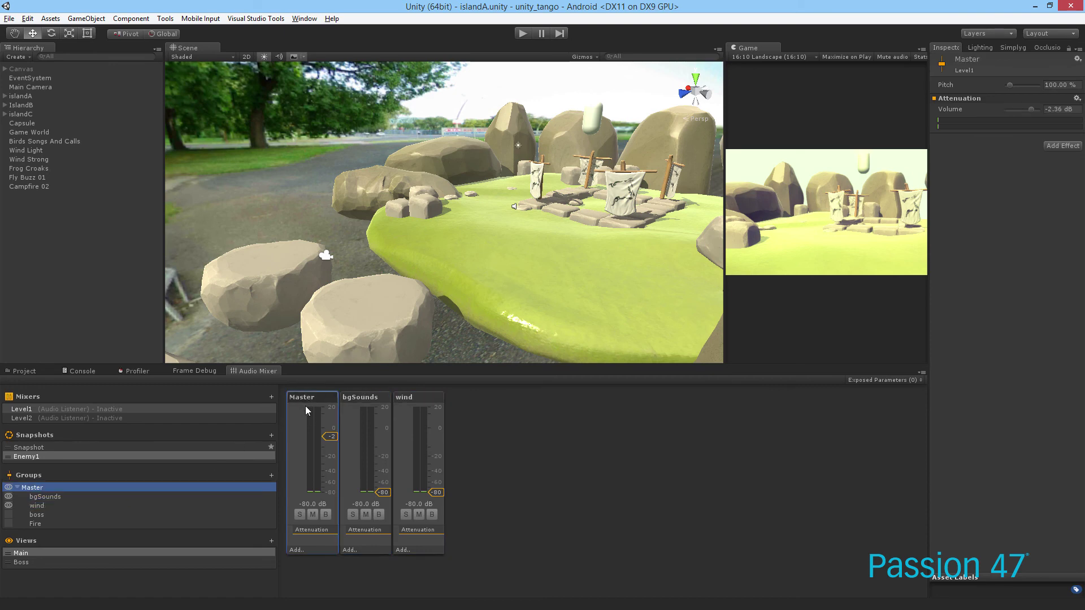
{"action": "left_click", "coordinate": [9, 488]}
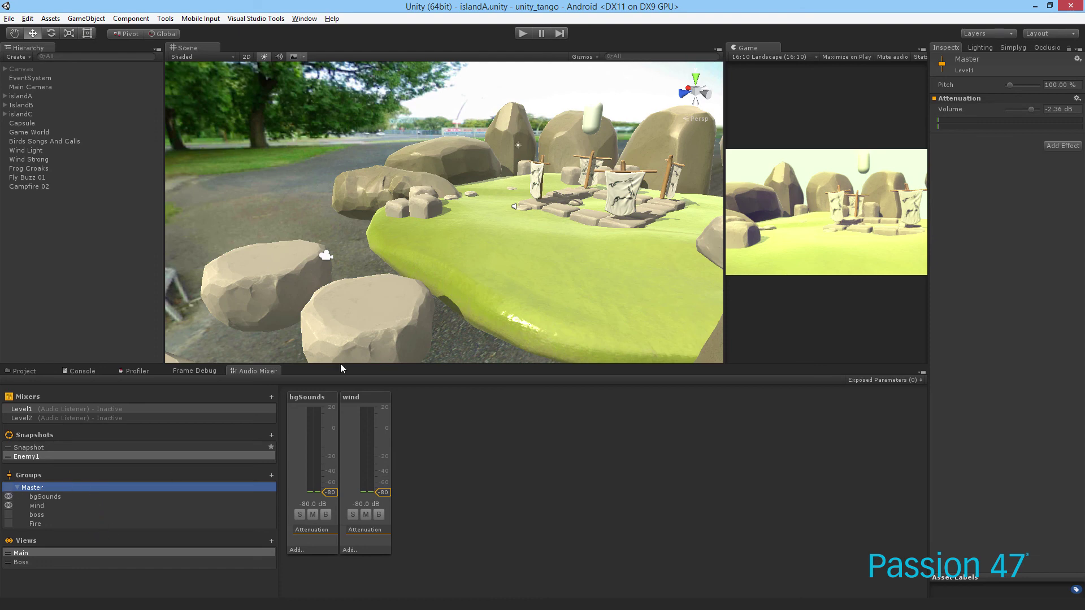
Play with Edit in Play Mode, toggling Enemy1 and Snapshot to compare bgSounds and wind, then restart.
{"action": "left_click", "coordinate": [523, 32]}
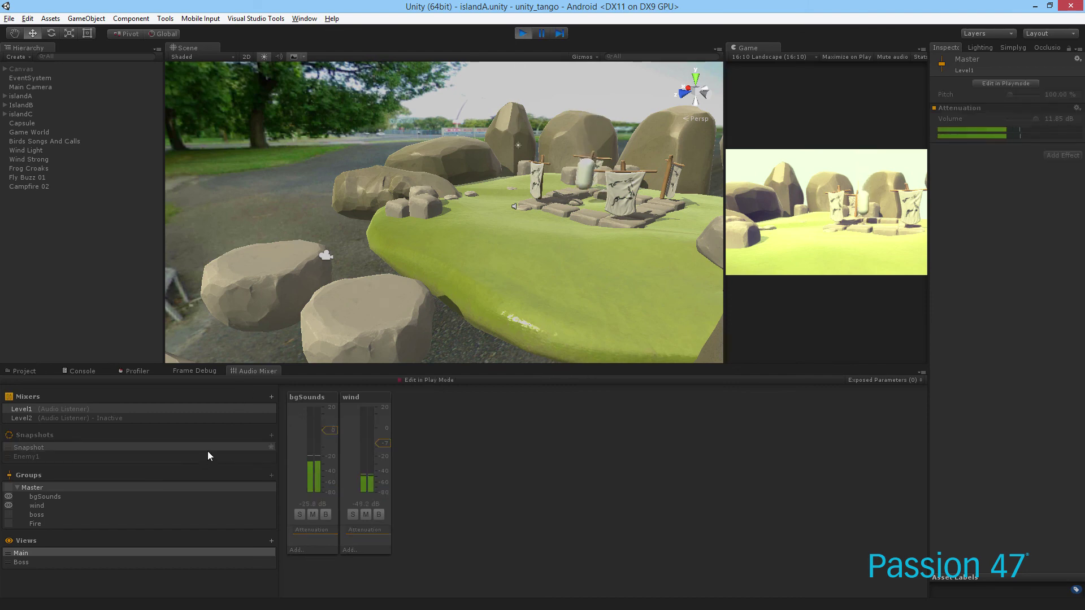
{"action": "left_click", "coordinate": [428, 379]}
{"action": "left_click", "coordinate": [142, 457]}
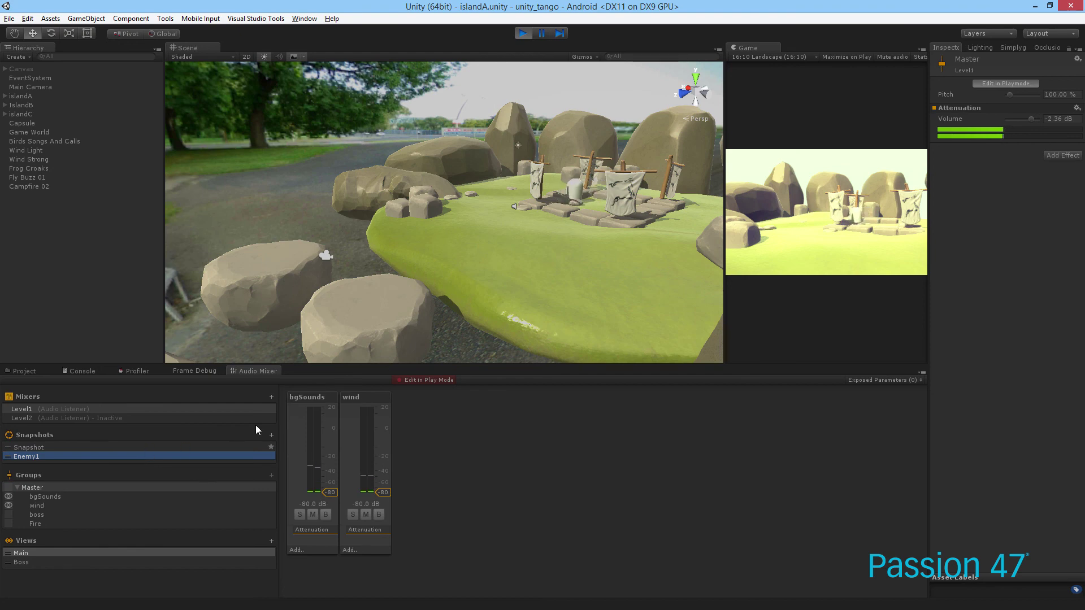
{"action": "left_click", "coordinate": [167, 448]}
{"action": "left_click", "coordinate": [167, 458]}
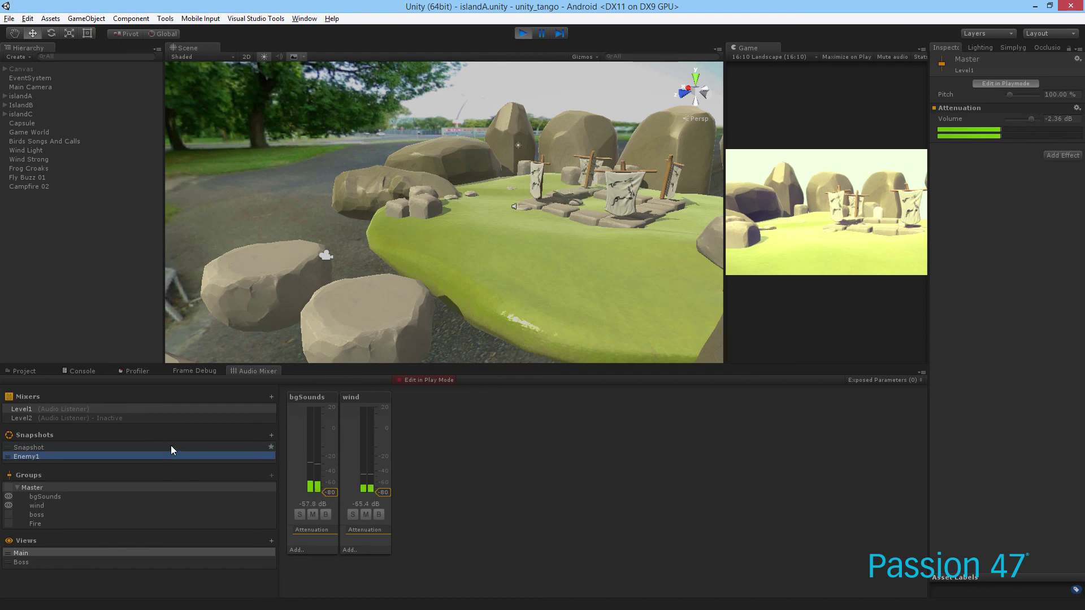
{"action": "left_click", "coordinate": [524, 33]}
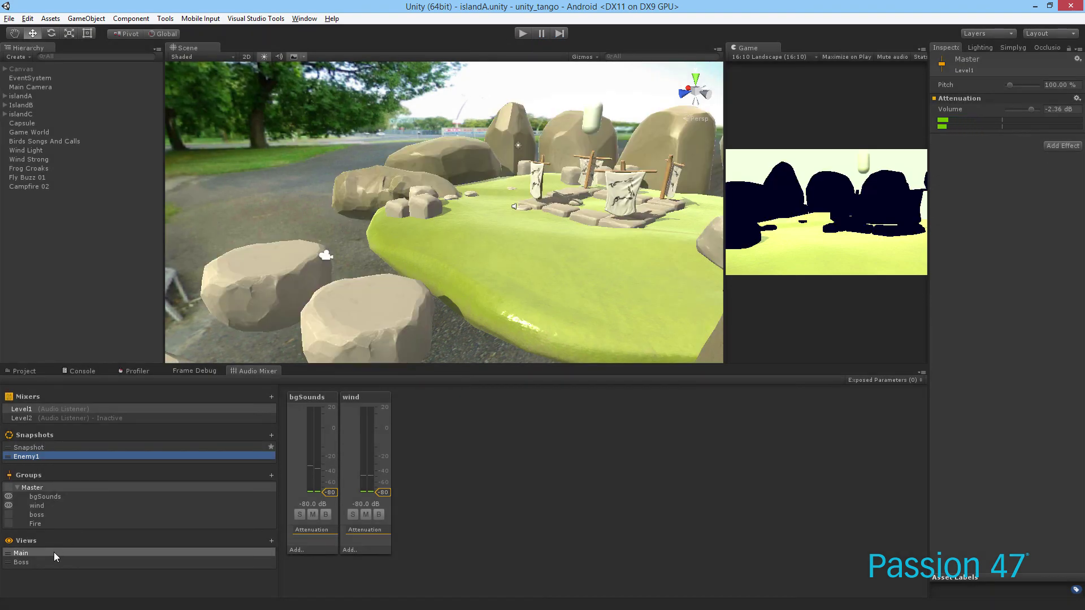
{"action": "left_click", "coordinate": [520, 34]}
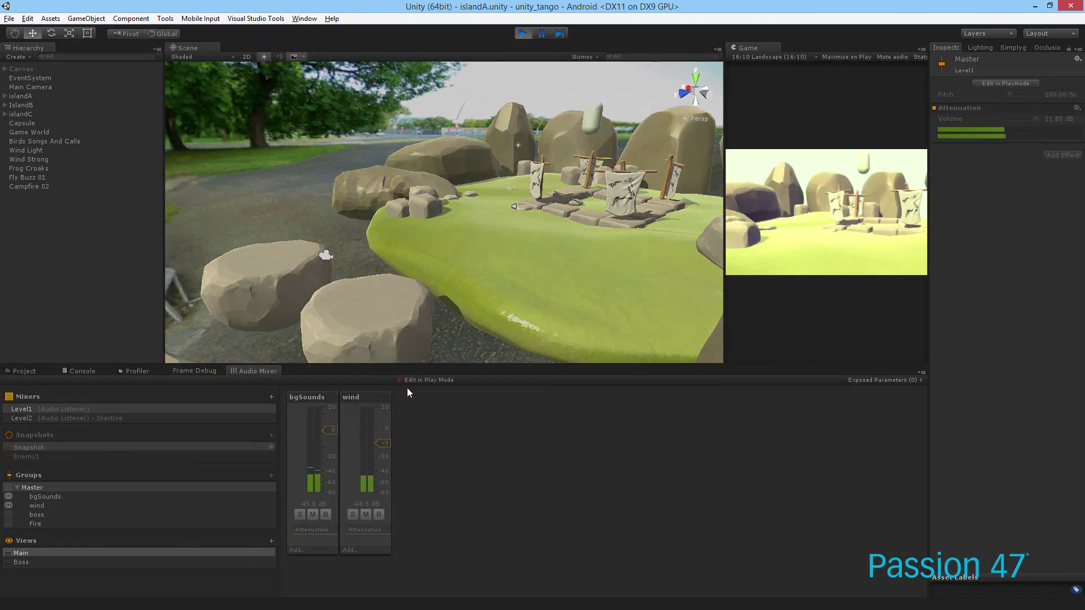
Hide bgSounds and wind in the Boss view, compare it against Main, and stop the game.
{"action": "left_click", "coordinate": [26, 561]}
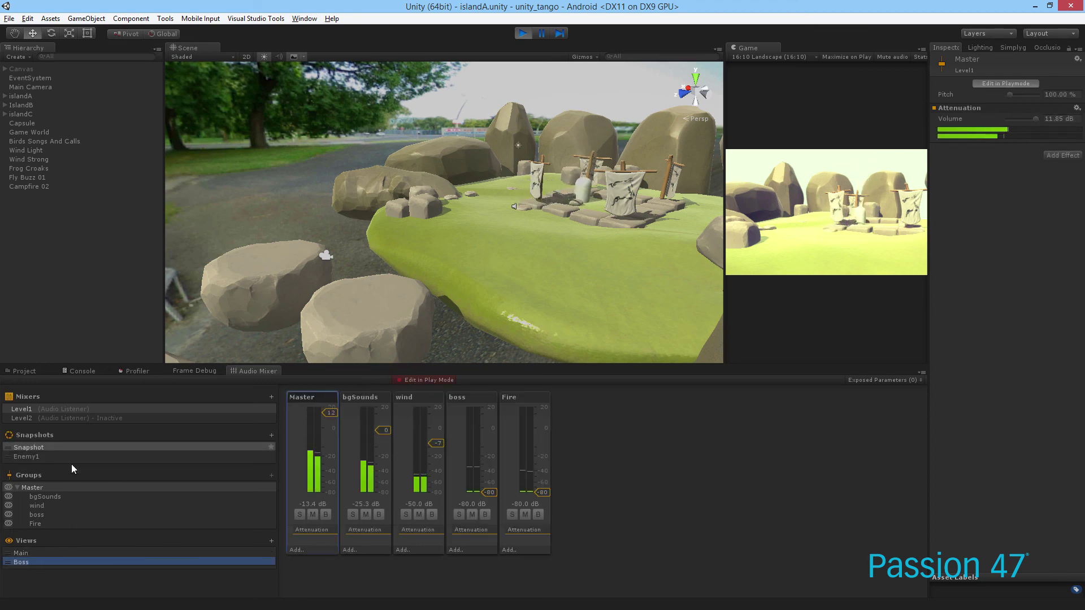
{"action": "left_click", "coordinate": [9, 496]}
{"action": "left_click", "coordinate": [9, 505]}
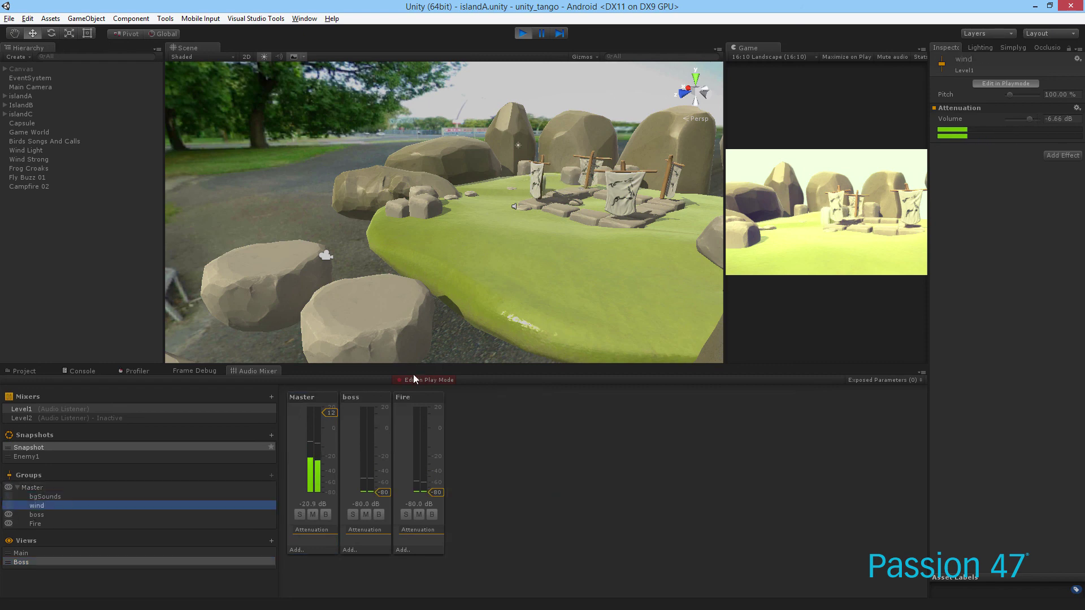
{"action": "left_click", "coordinate": [93, 552]}
{"action": "left_click", "coordinate": [93, 561]}
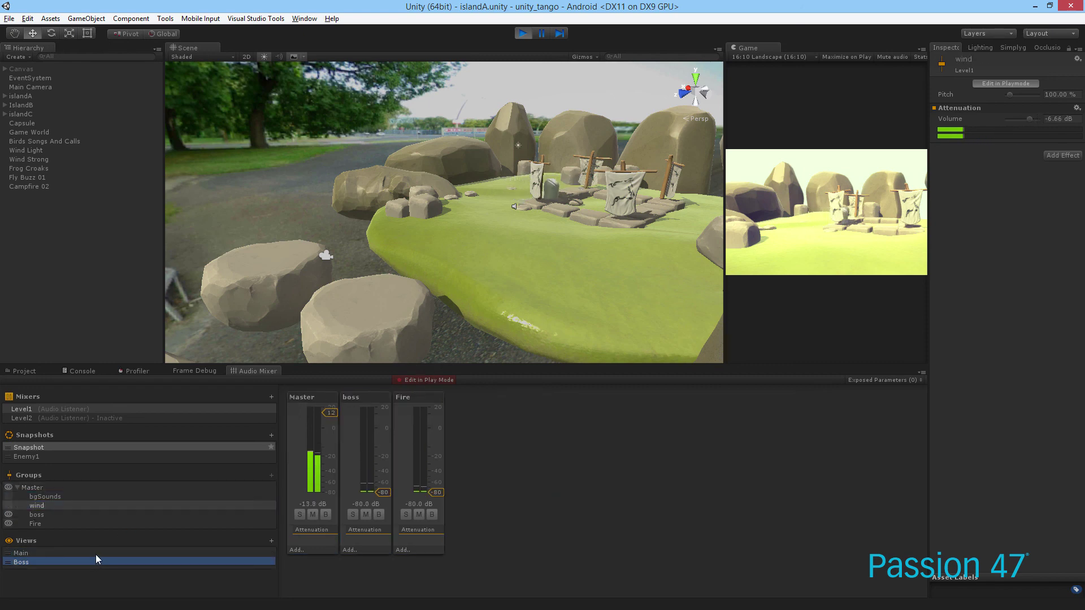
{"action": "left_click", "coordinate": [94, 555]}
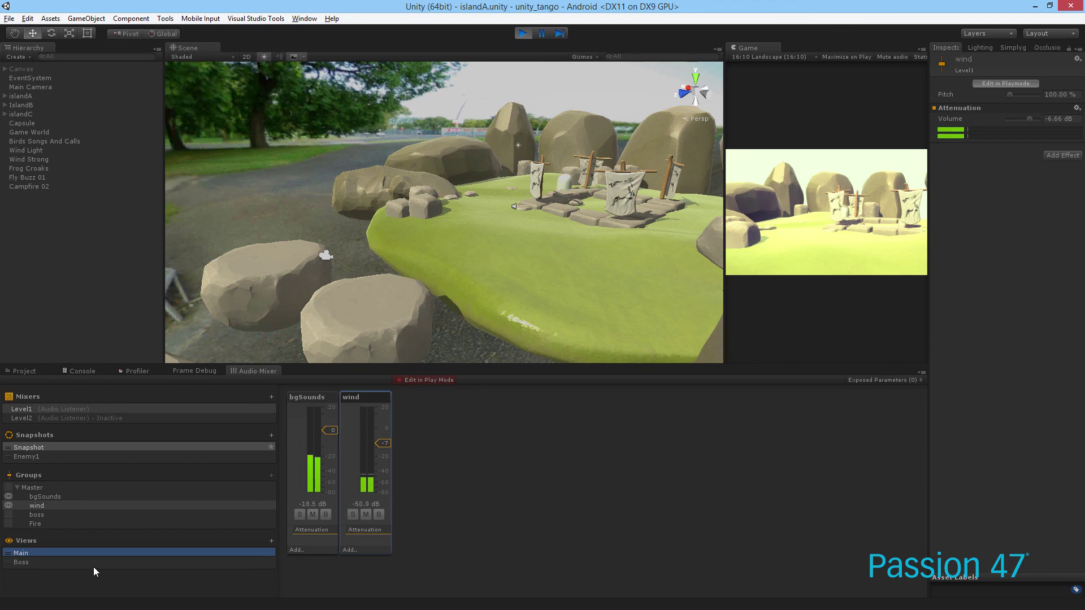
{"action": "left_click", "coordinate": [523, 33]}
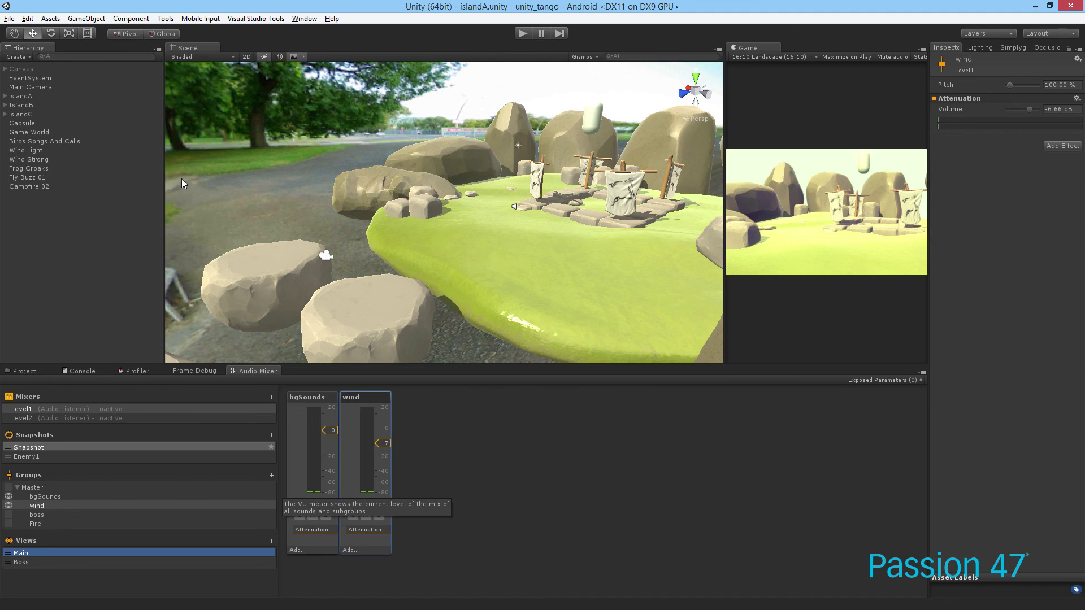
{"action": "left_click", "coordinate": [110, 417]}
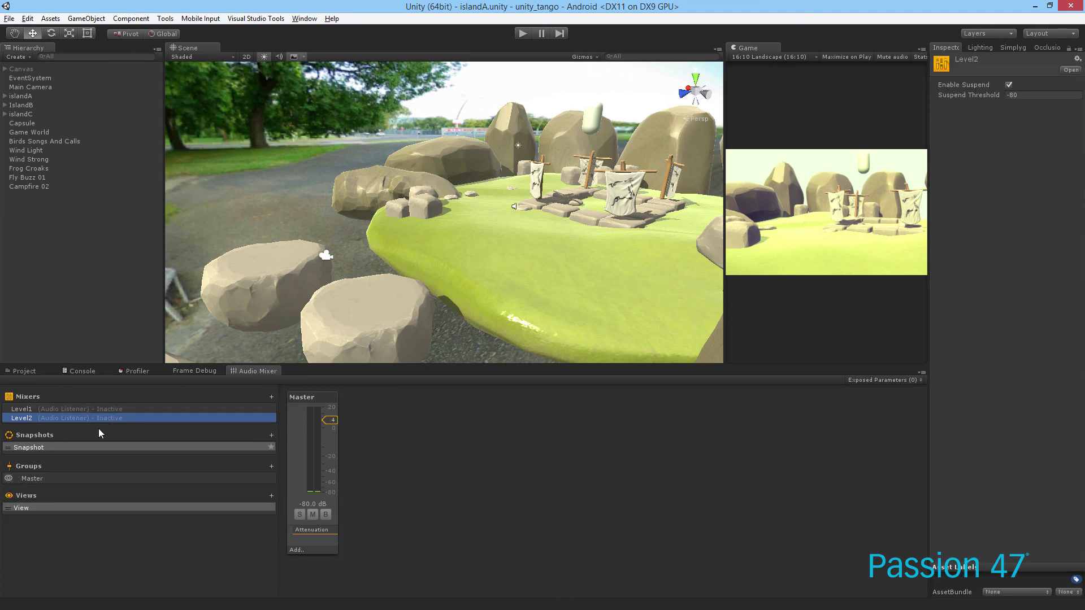
{"action": "left_click", "coordinate": [109, 409]}
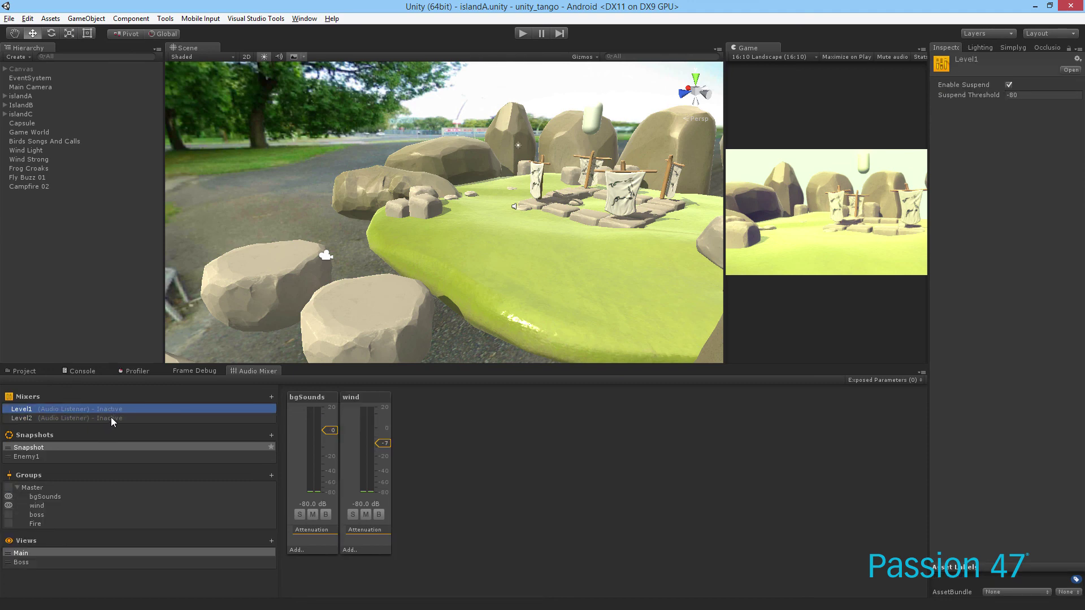